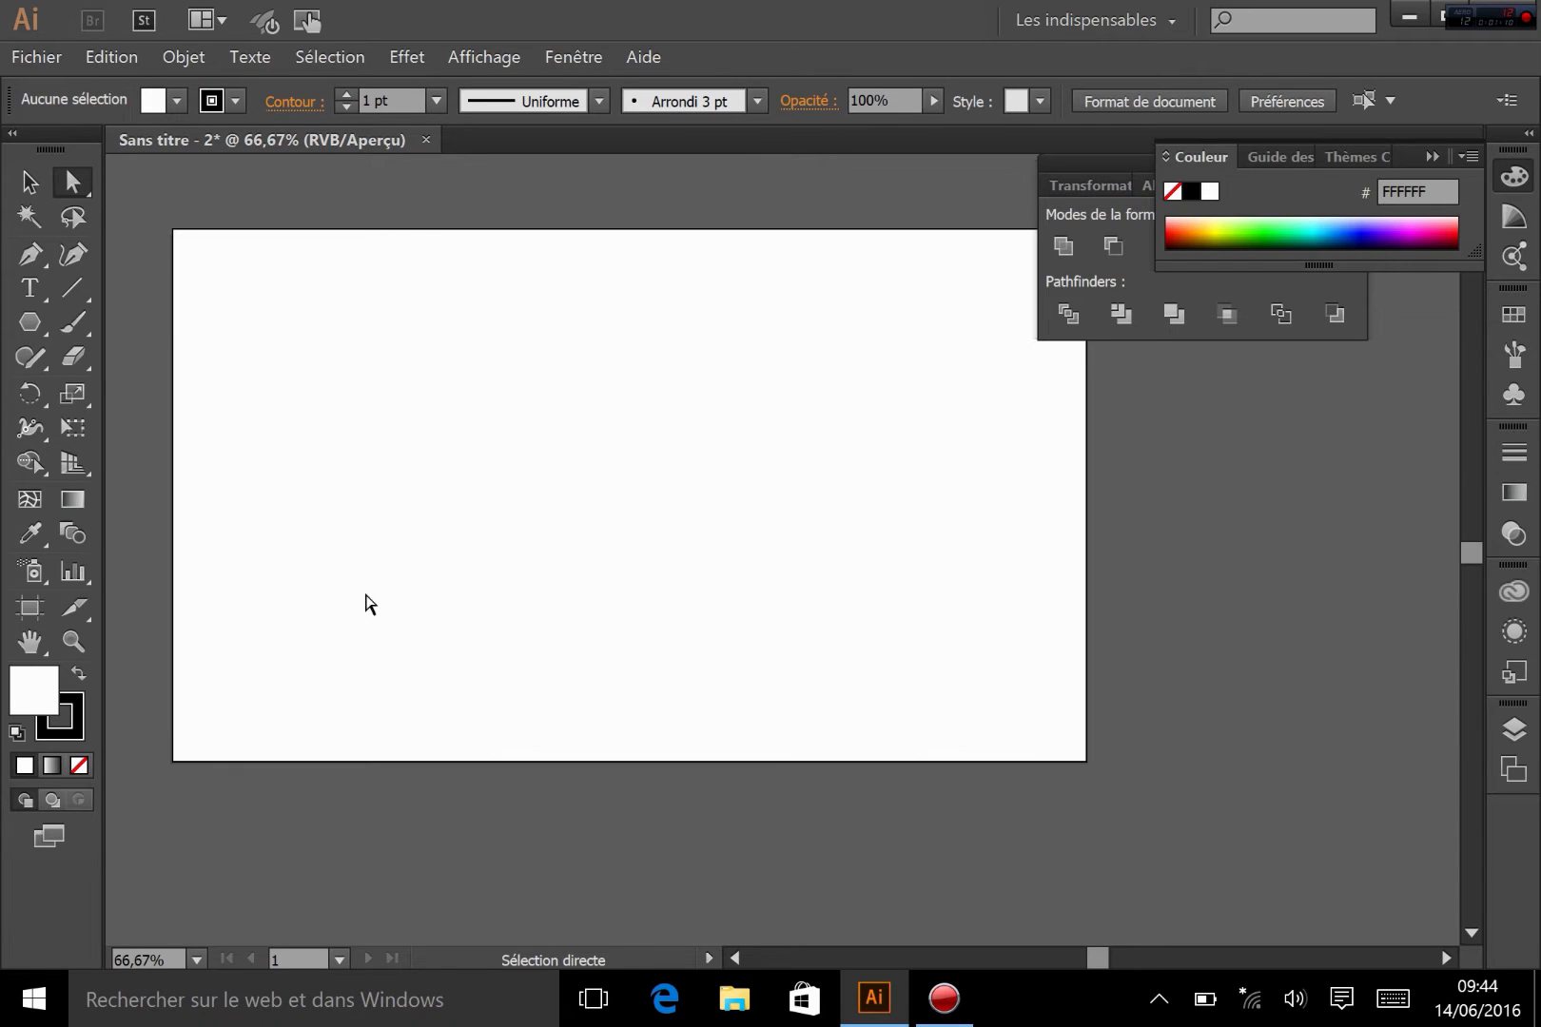
Step: Show the puma image file on the Windows desktop and return to the blank Illustrator document
{"action": "left_click", "coordinate": [873, 998]}
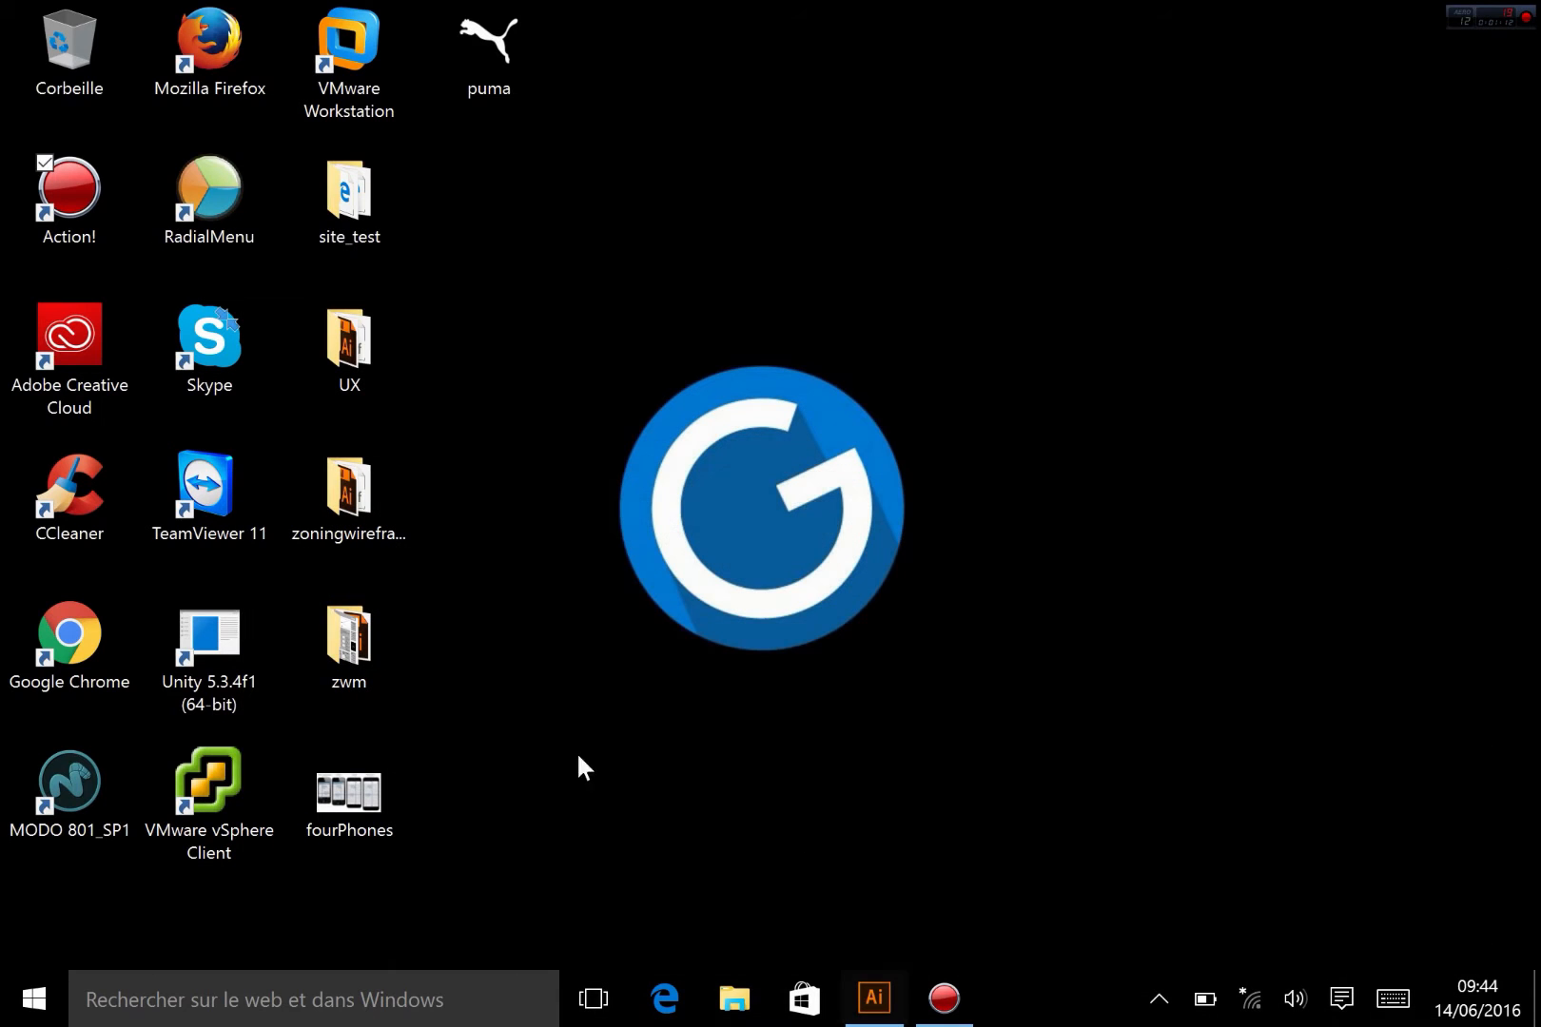
{"action": "left_click", "coordinate": [510, 61]}
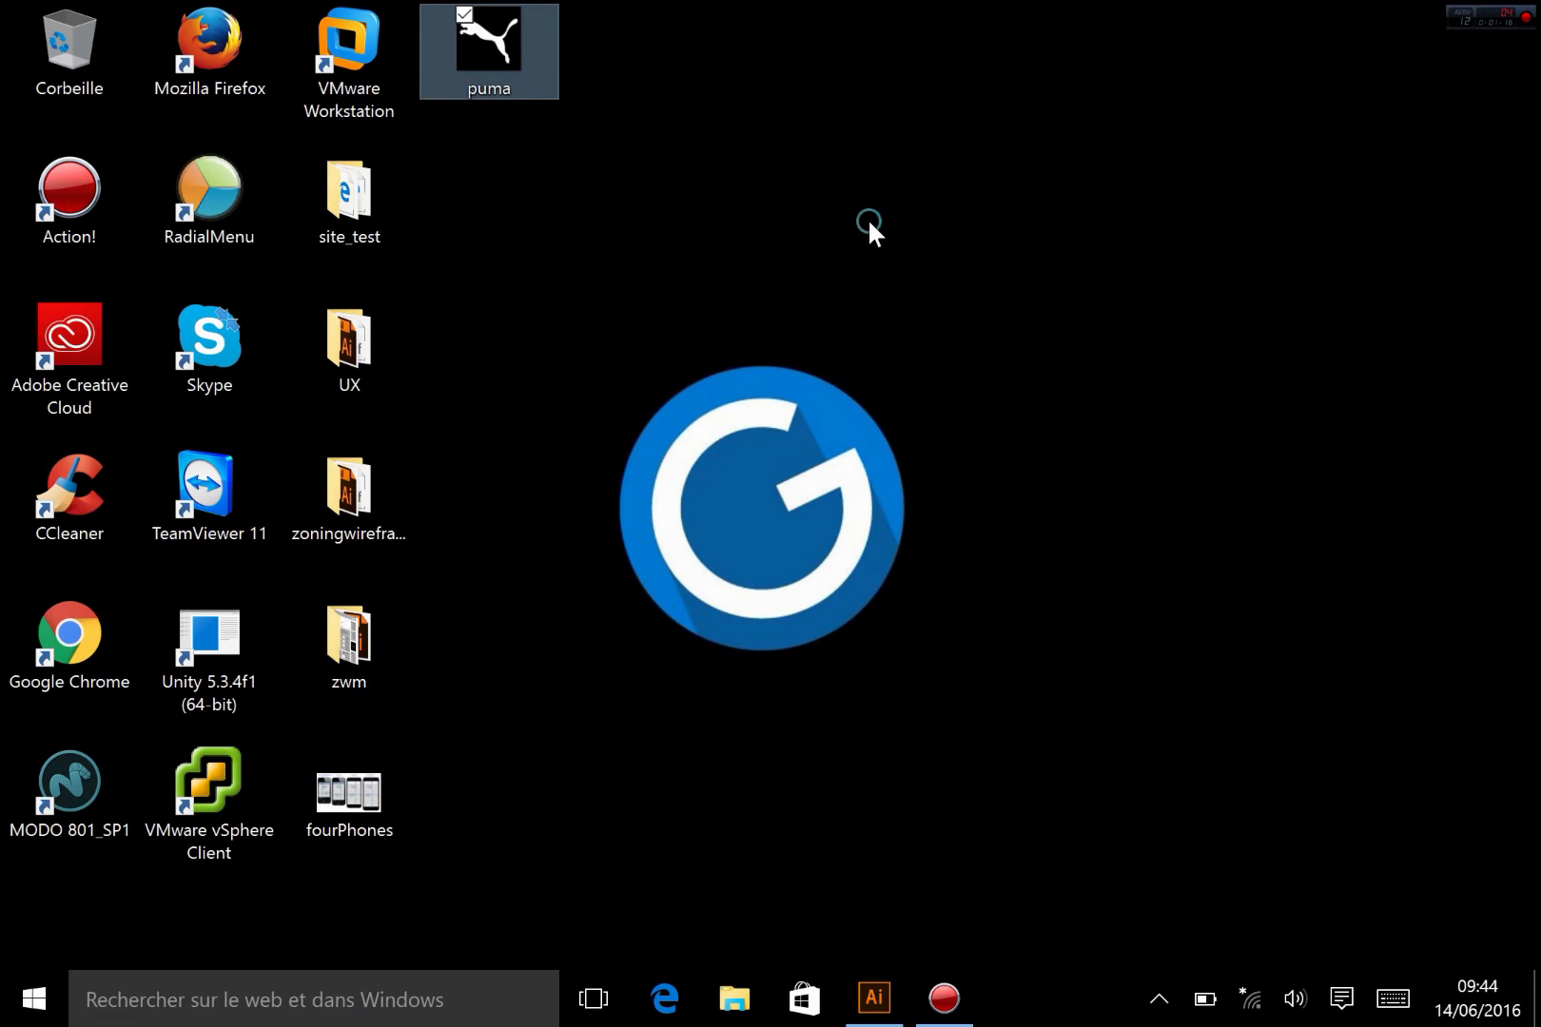
{"action": "left_click", "coordinate": [869, 222]}
{"action": "left_click", "coordinate": [495, 54]}
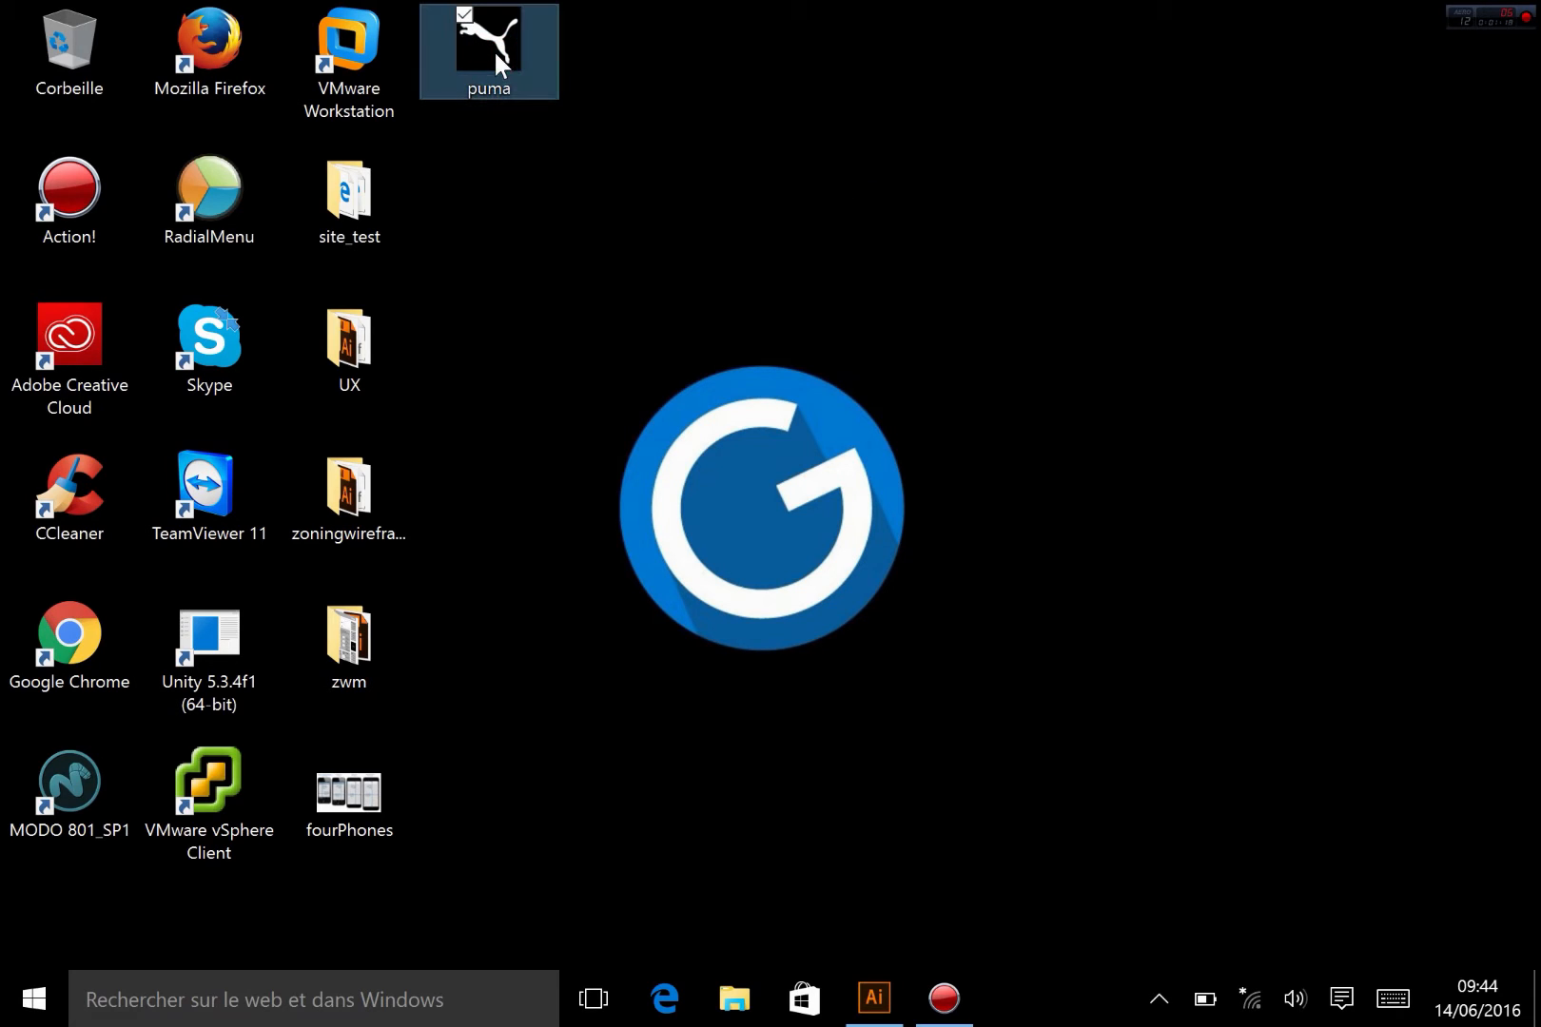
{"action": "left_click", "coordinate": [619, 255]}
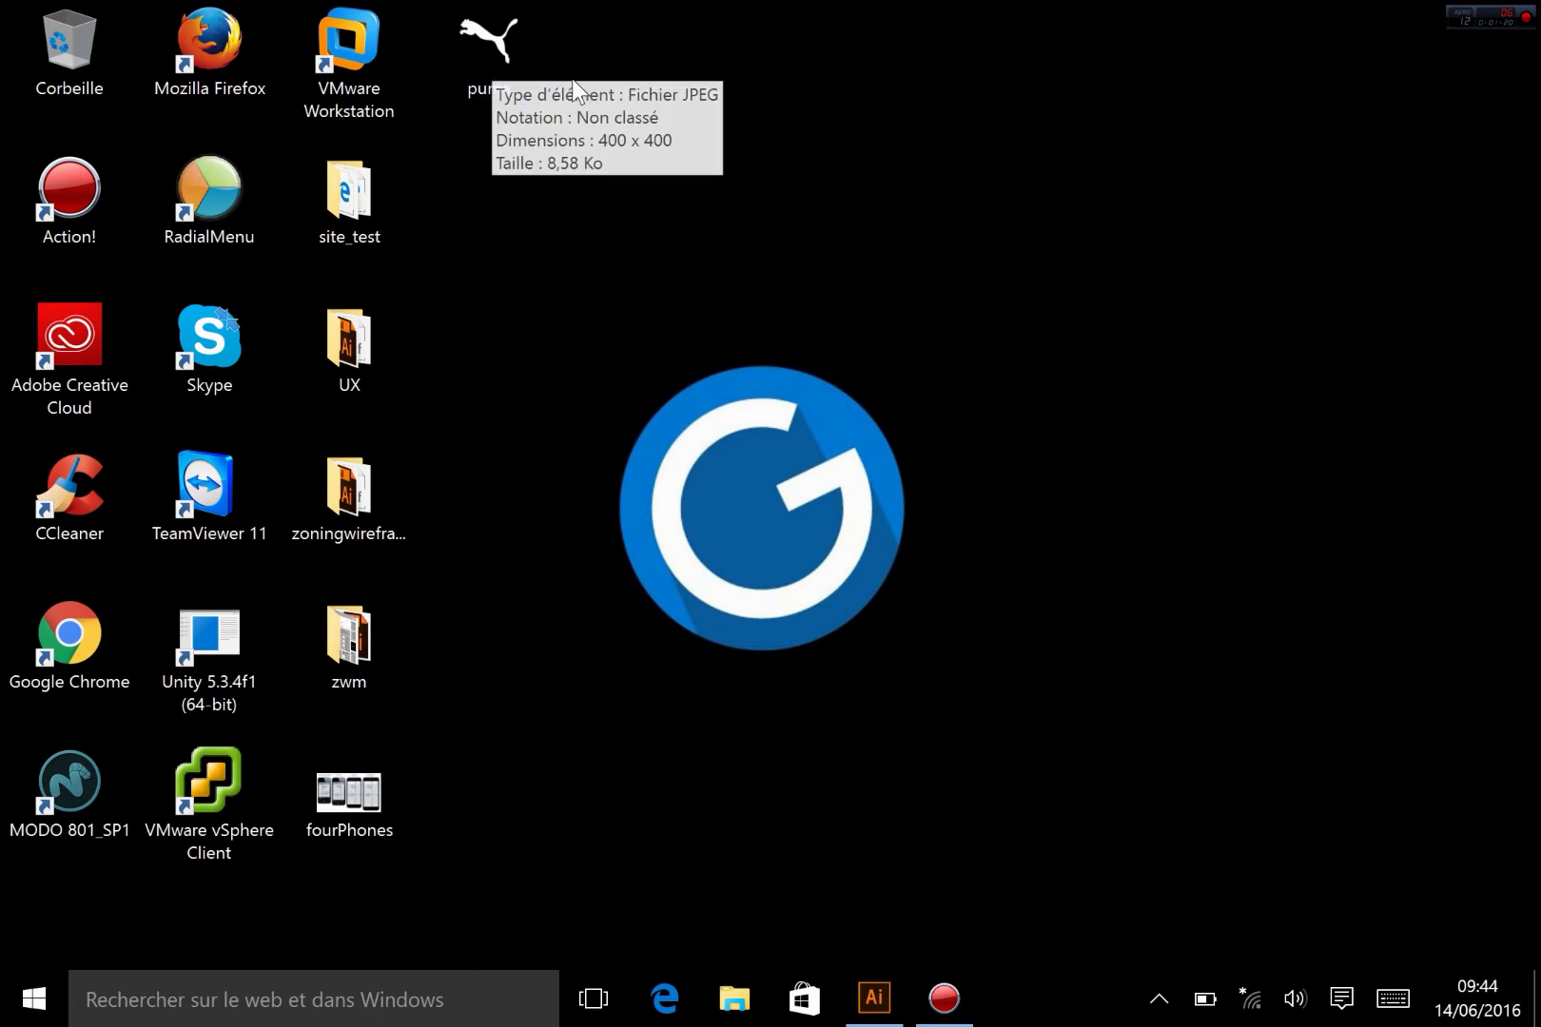
{"action": "left_click", "coordinate": [867, 1013]}
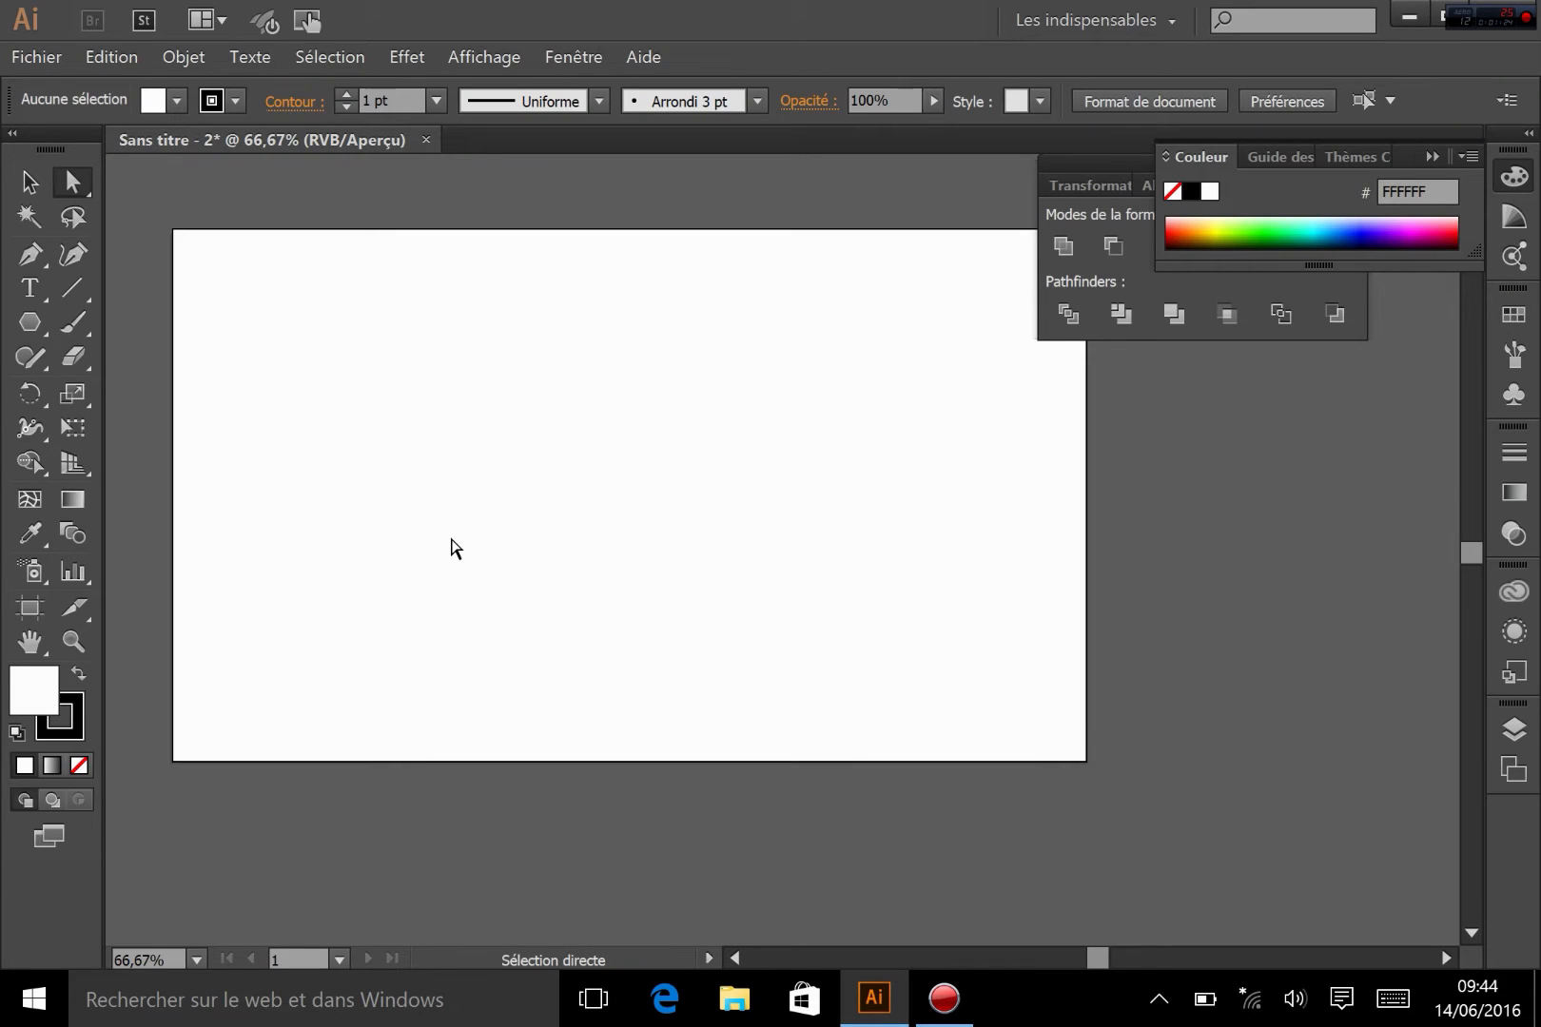
Step: Import the puma image from the desktop as a linked file and place it at full size on the artboard
{"action": "left_click", "coordinate": [43, 59]}
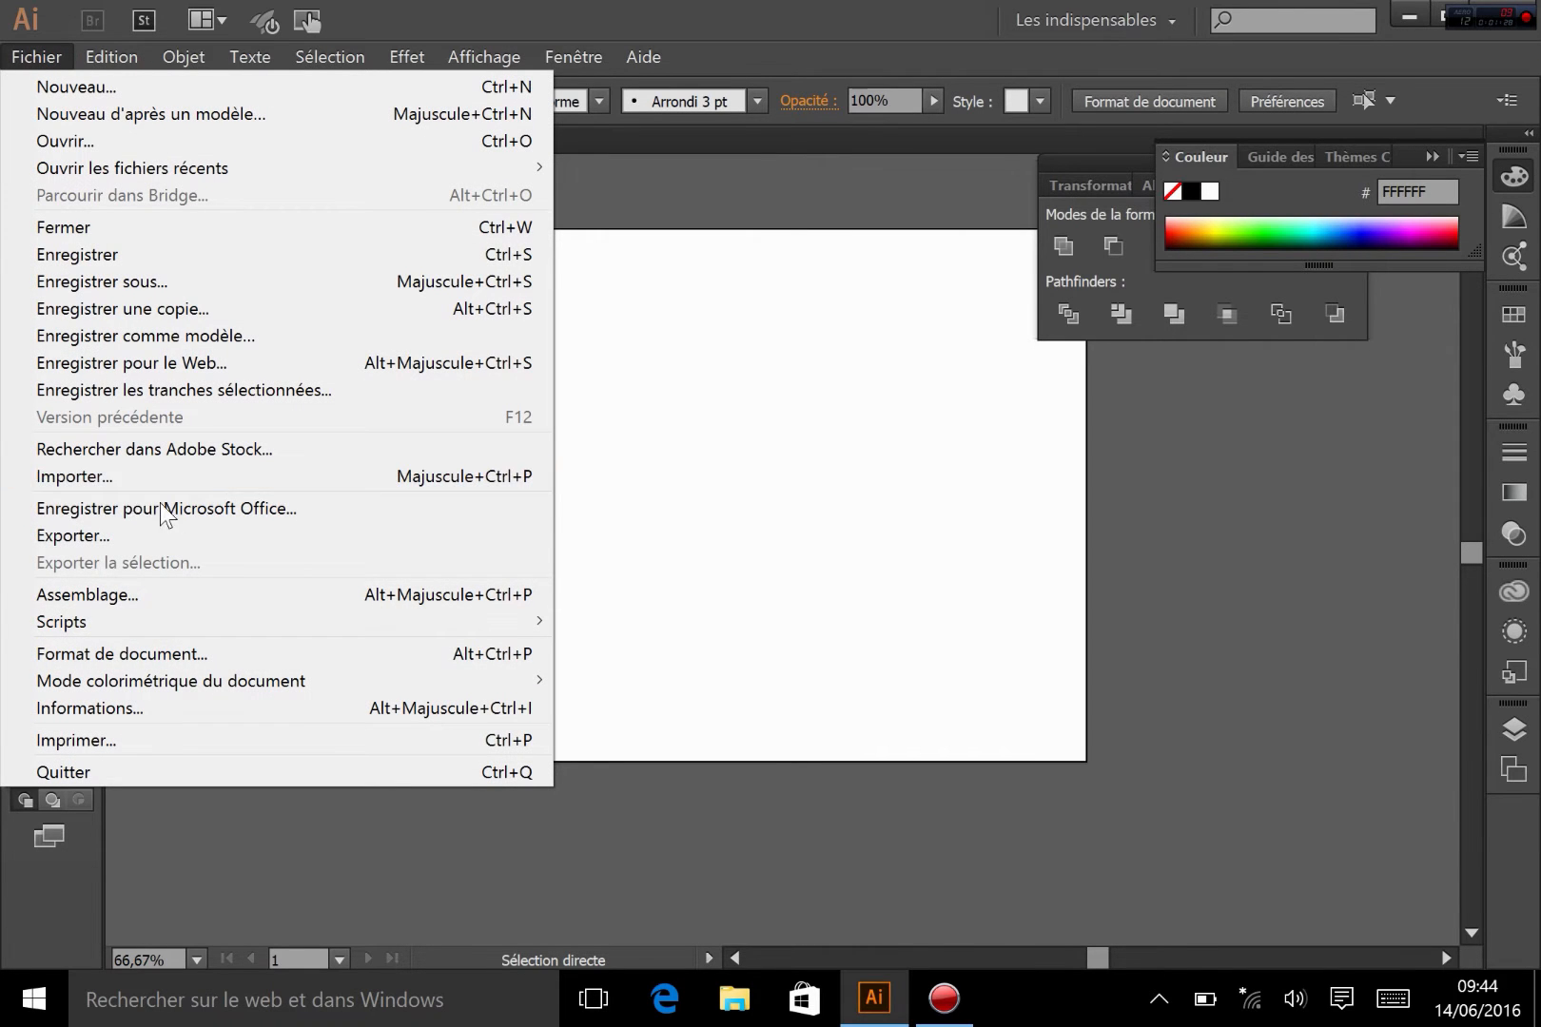
{"action": "left_click", "coordinate": [126, 477]}
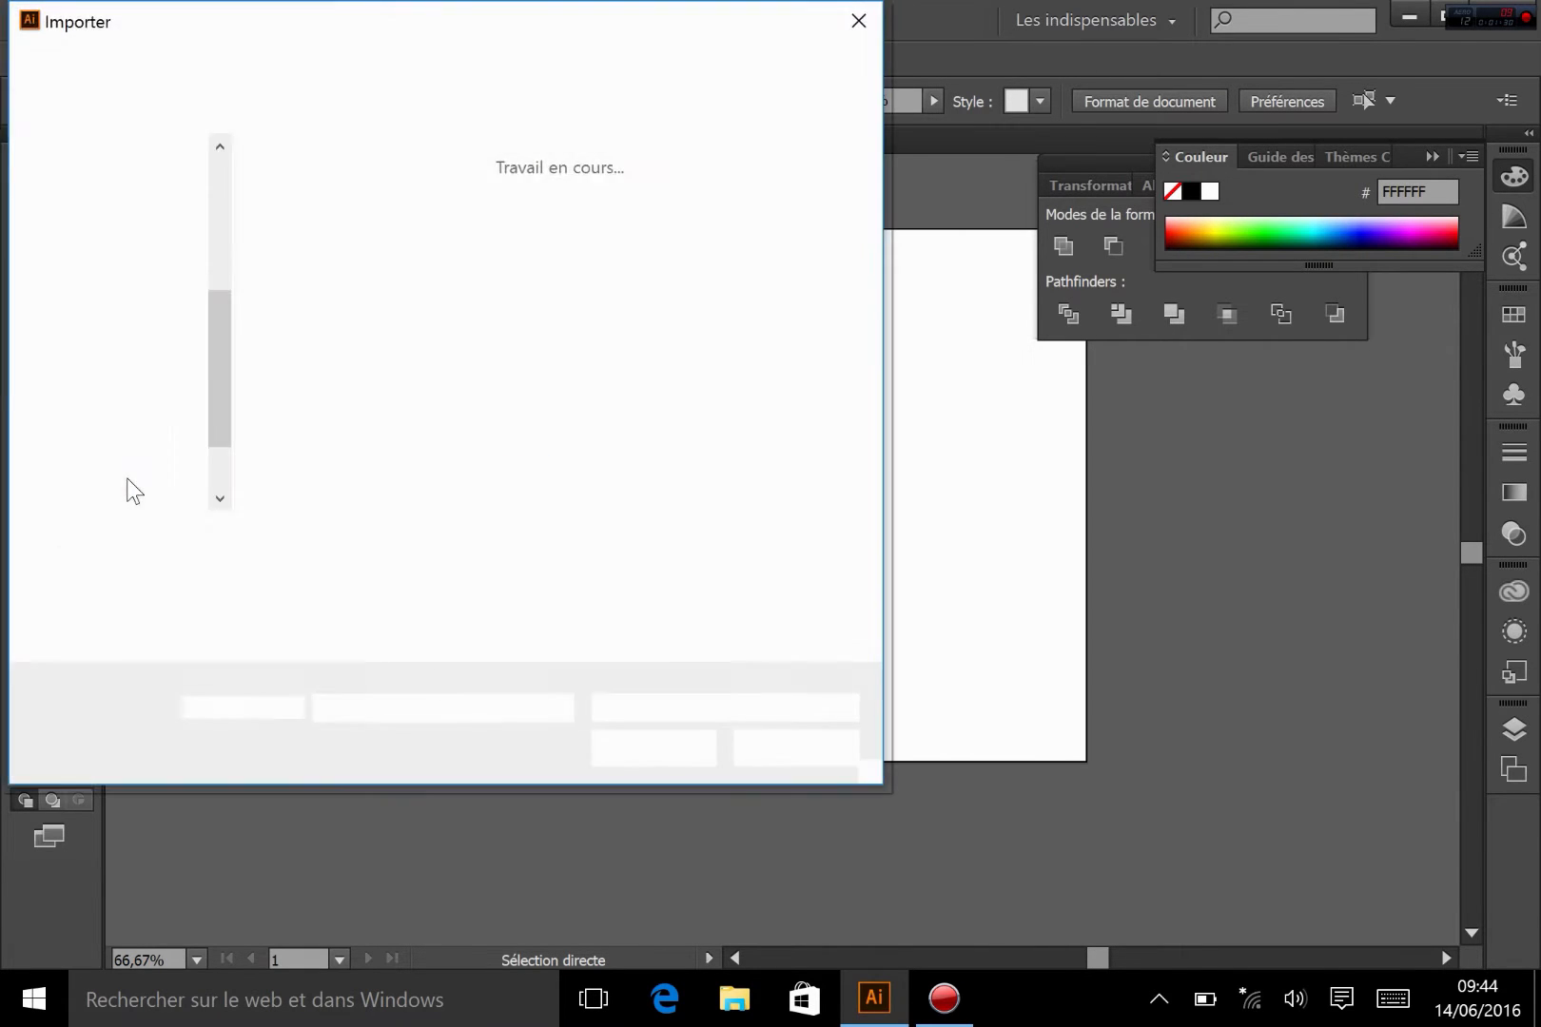
{"action": "left_click", "coordinate": [478, 388]}
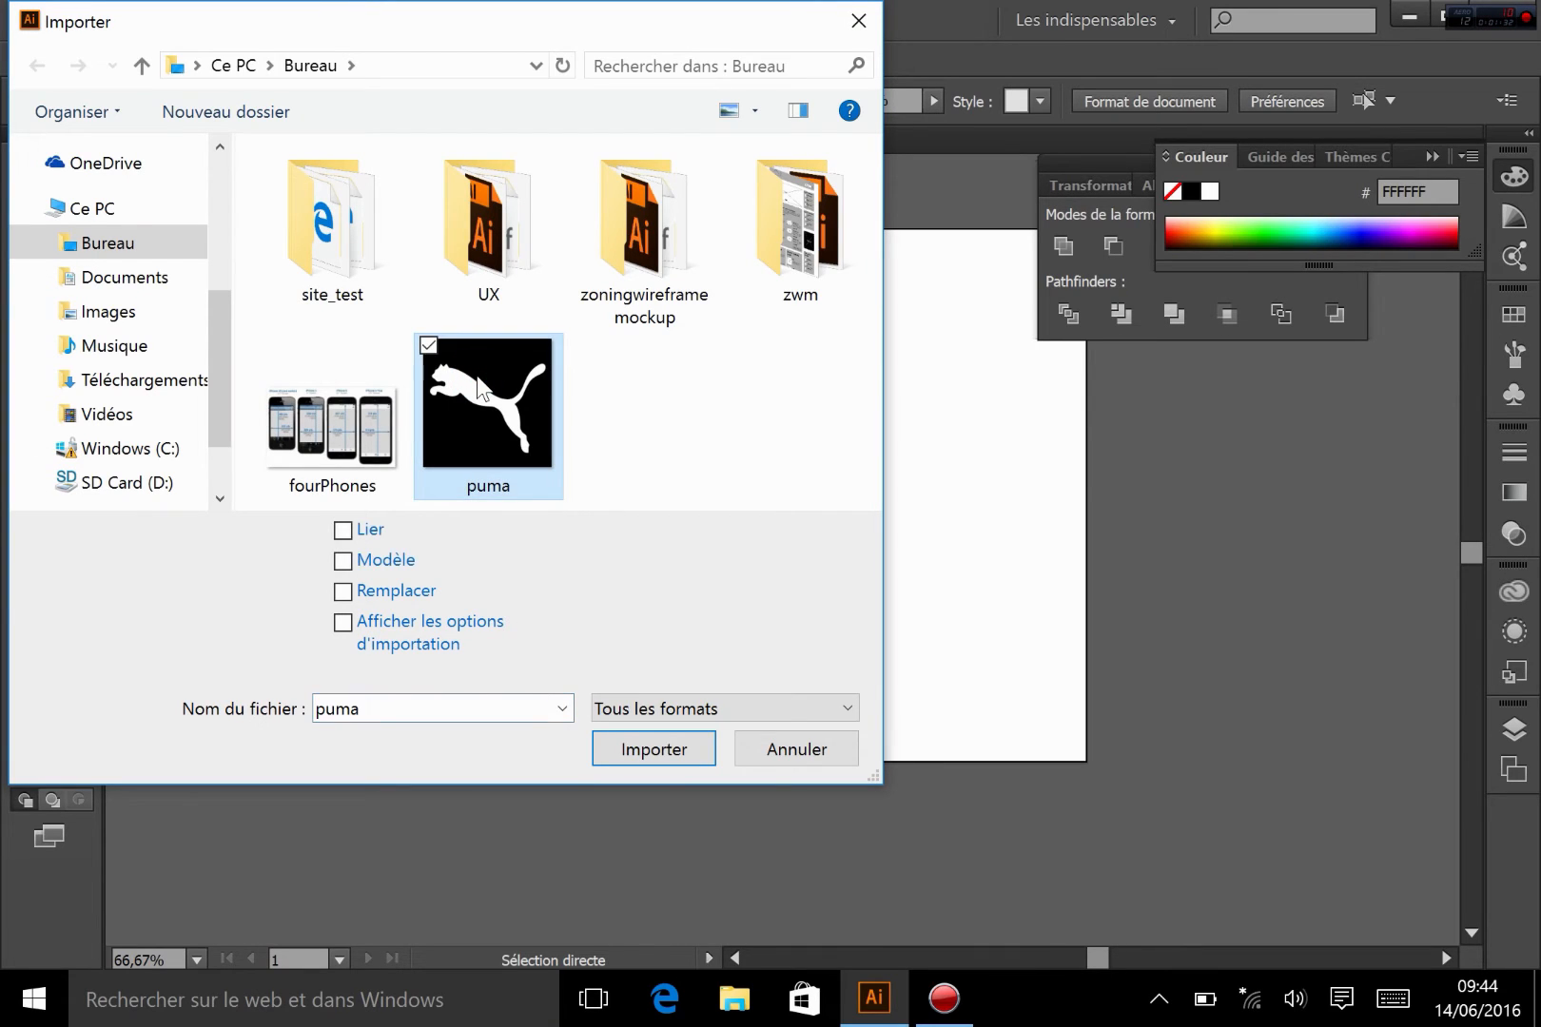
{"action": "left_click", "coordinate": [349, 530]}
{"action": "left_click", "coordinate": [349, 531]}
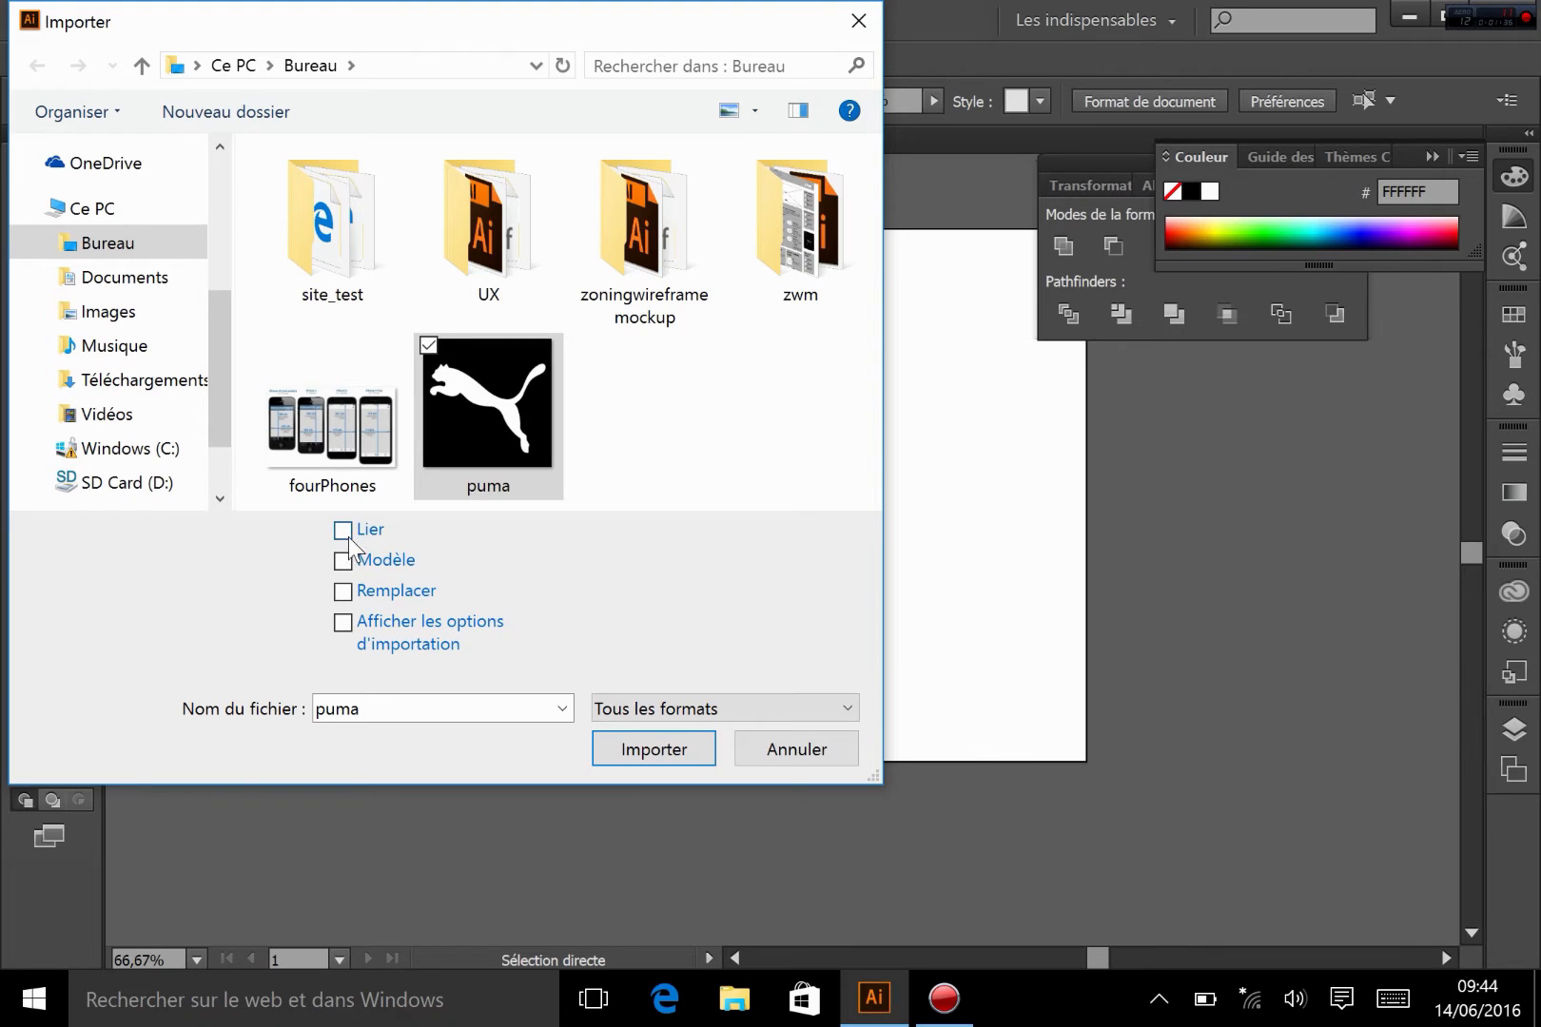
{"action": "left_click", "coordinate": [338, 538]}
{"action": "left_click", "coordinate": [343, 531]}
{"action": "left_click", "coordinate": [478, 407]}
{"action": "left_click", "coordinate": [351, 533]}
{"action": "left_click", "coordinate": [653, 751]}
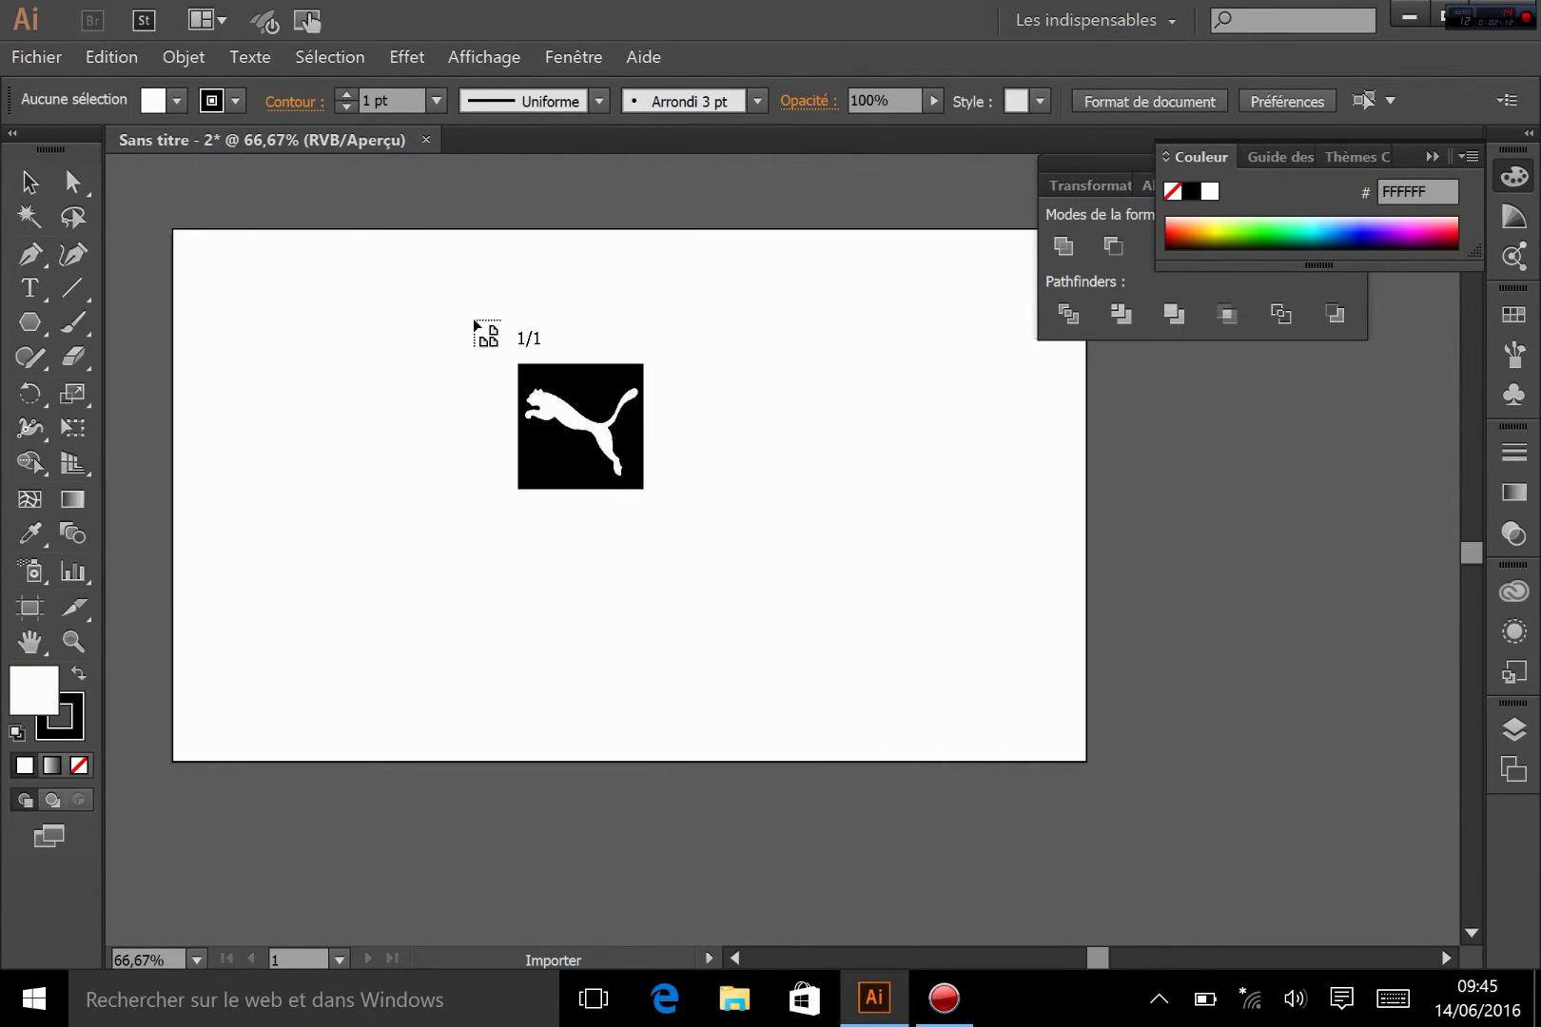
{"action": "left_click", "coordinate": [389, 317]}
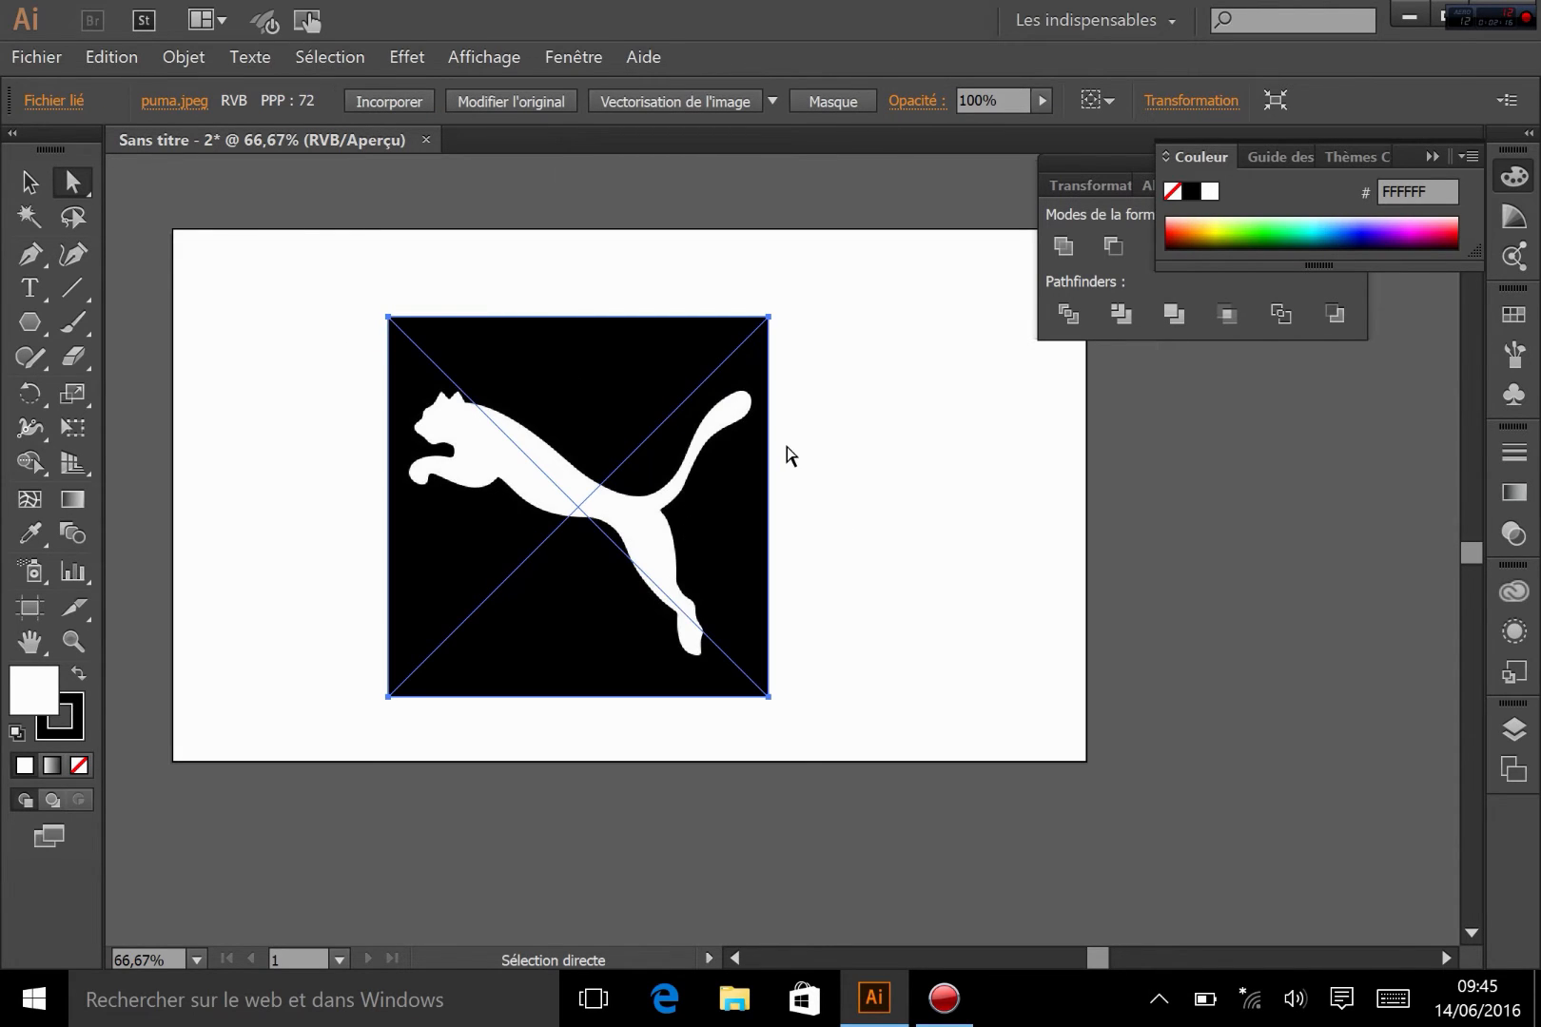
Step: Move the placed puma image across the artboard with the Selection tool
{"action": "left_click", "coordinate": [30, 187]}
{"action": "left_click_drag", "start_coordinate": [535, 407], "coordinate": [655, 403]}
{"action": "left_click_drag", "start_coordinate": [834, 470], "coordinate": [744, 439]}
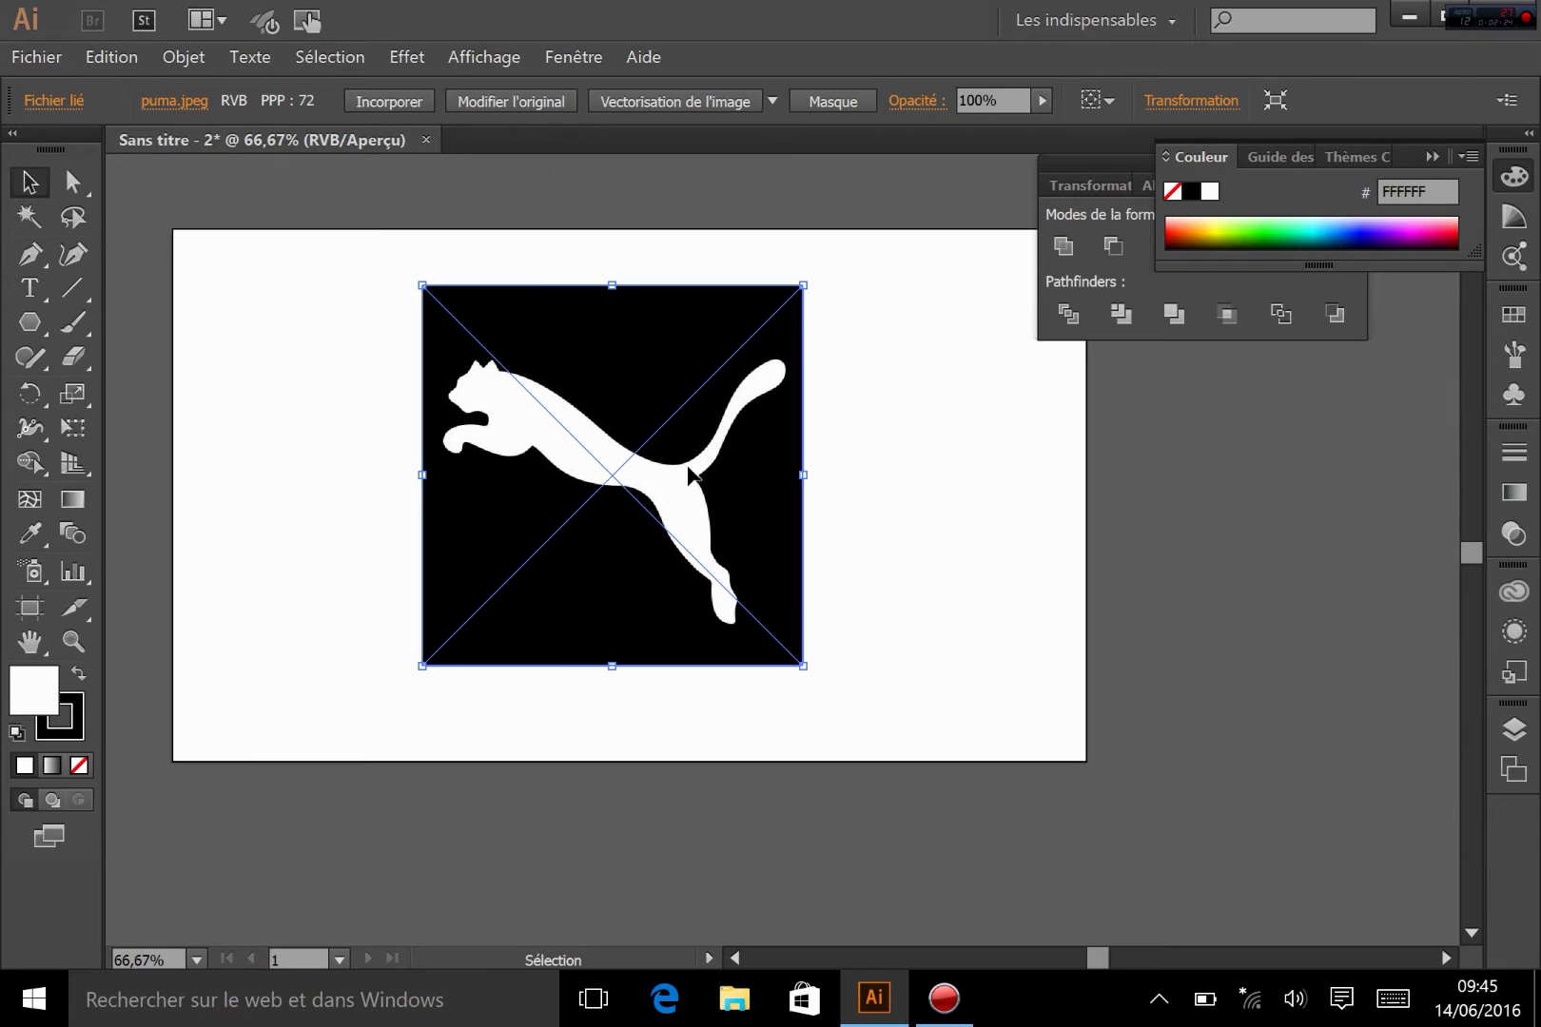
{"action": "left_click", "coordinate": [928, 560]}
{"action": "left_click_drag", "start_coordinate": [676, 457], "coordinate": [735, 492]}
Step: Try narrowing the puma image horizontally from its side, and undo the distortion
{"action": "left_click_drag", "start_coordinate": [861, 510], "coordinate": [768, 509]}
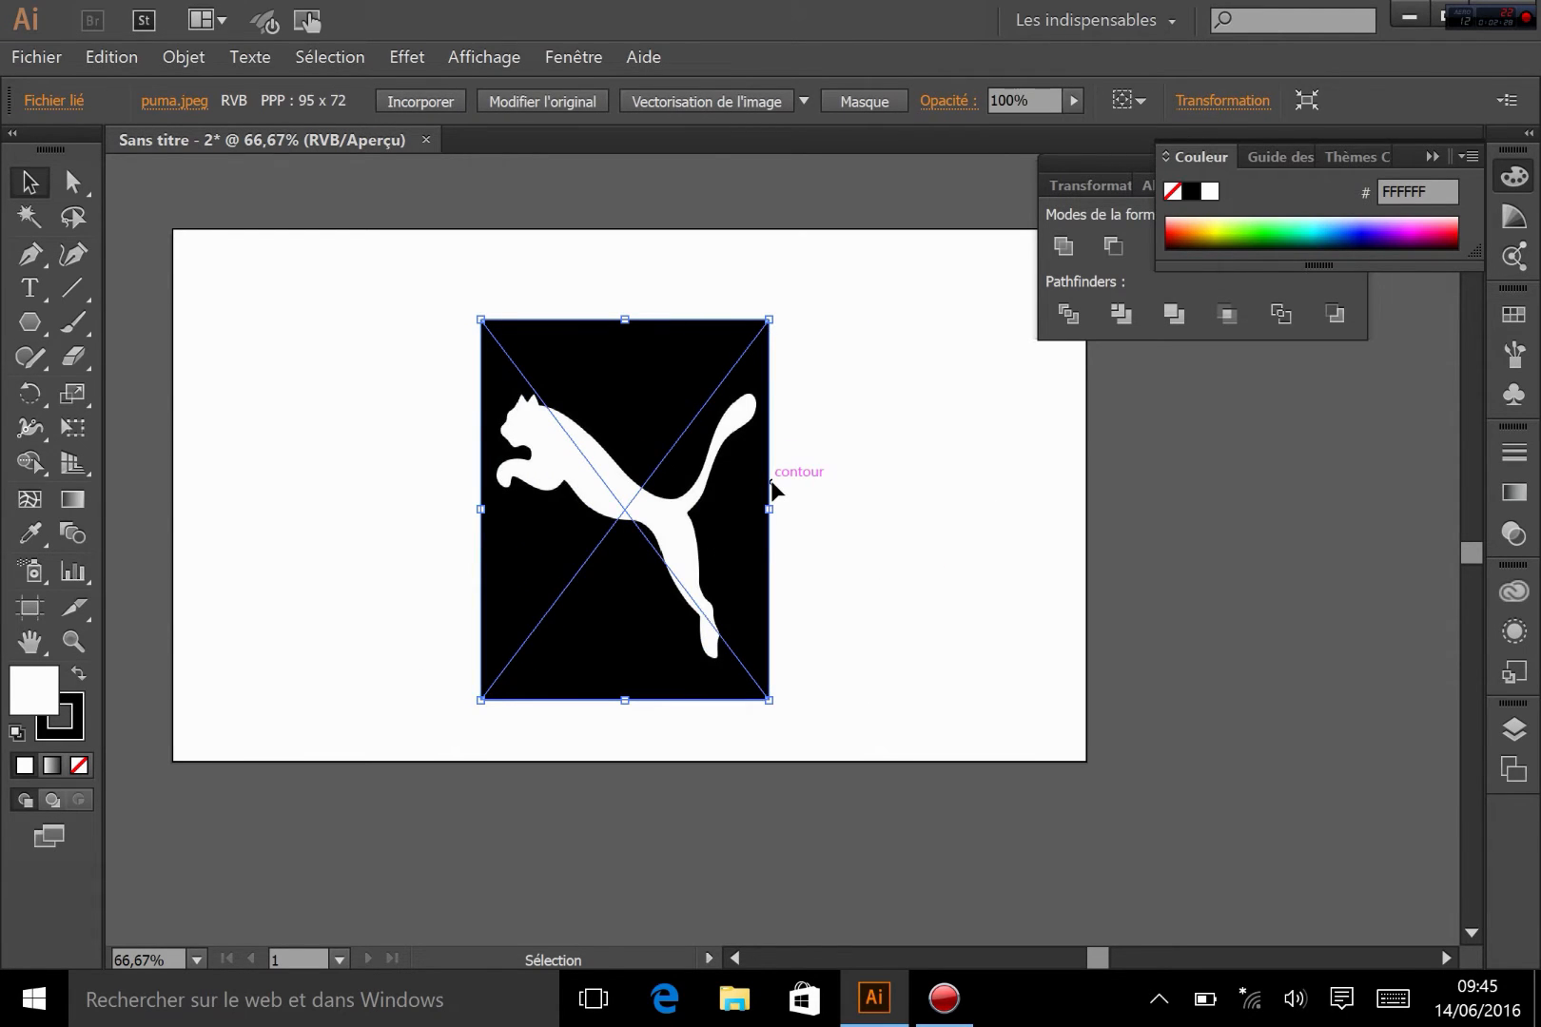
{"action": "key", "text": "ctrl+z"}
{"action": "left_click", "coordinate": [937, 537]}
Step: Reposition the puma image slightly above the middle of the artboard and lock it in place
{"action": "left_click_drag", "start_coordinate": [781, 540], "coordinate": [733, 497]}
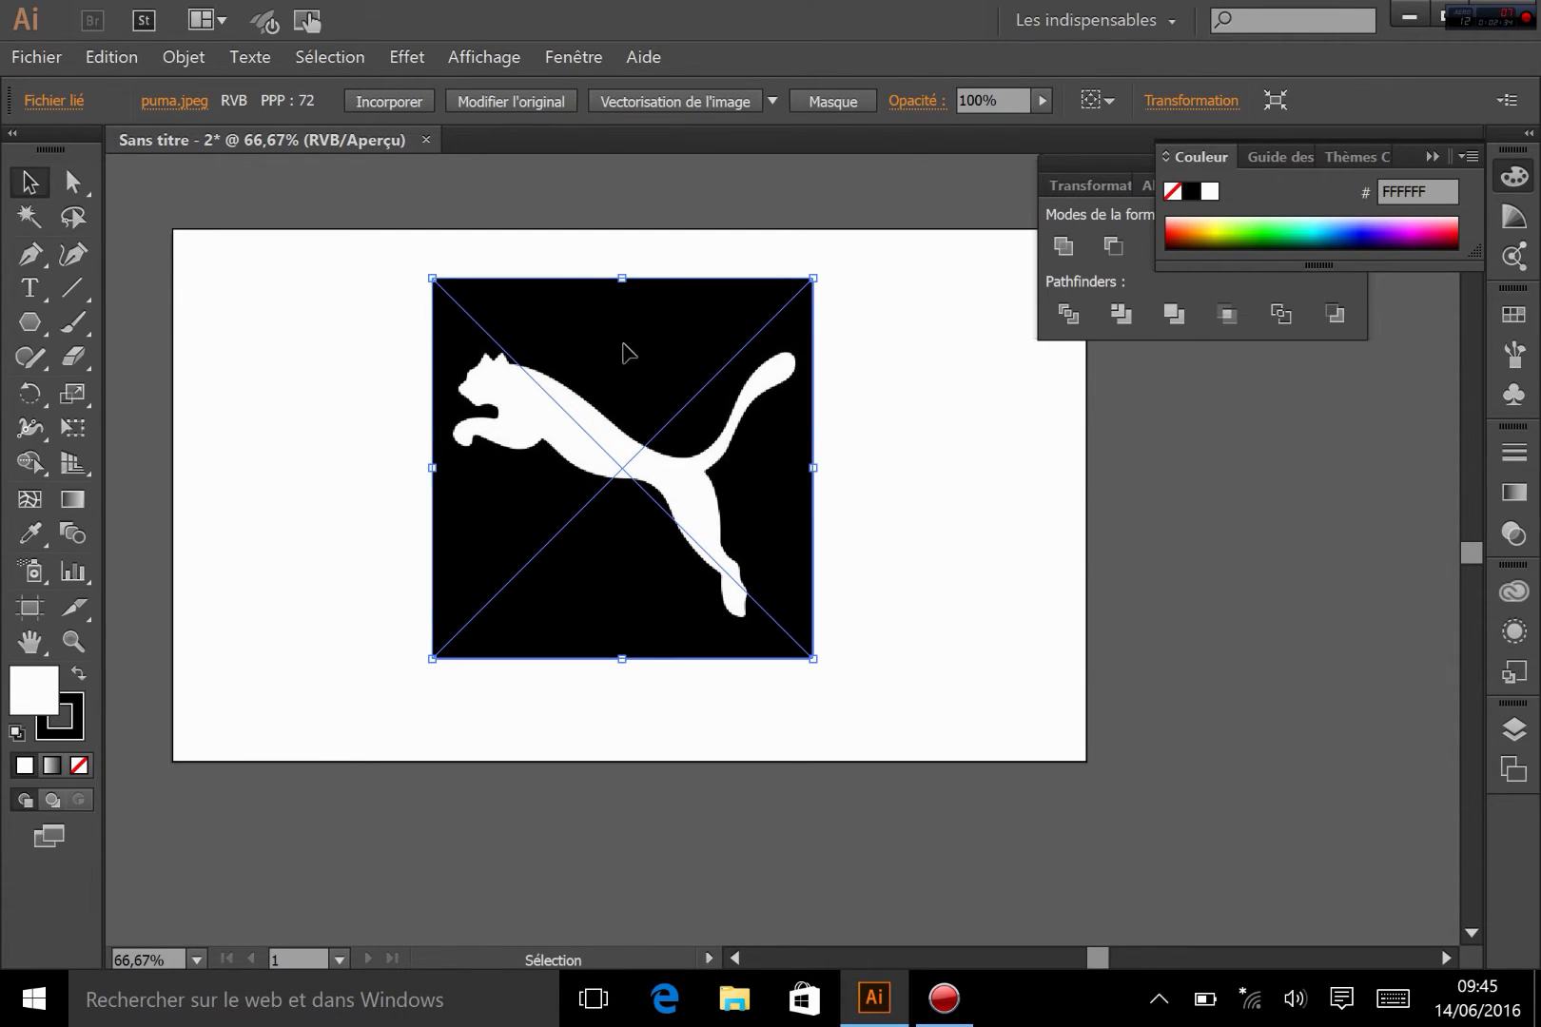
{"action": "left_click", "coordinate": [948, 516]}
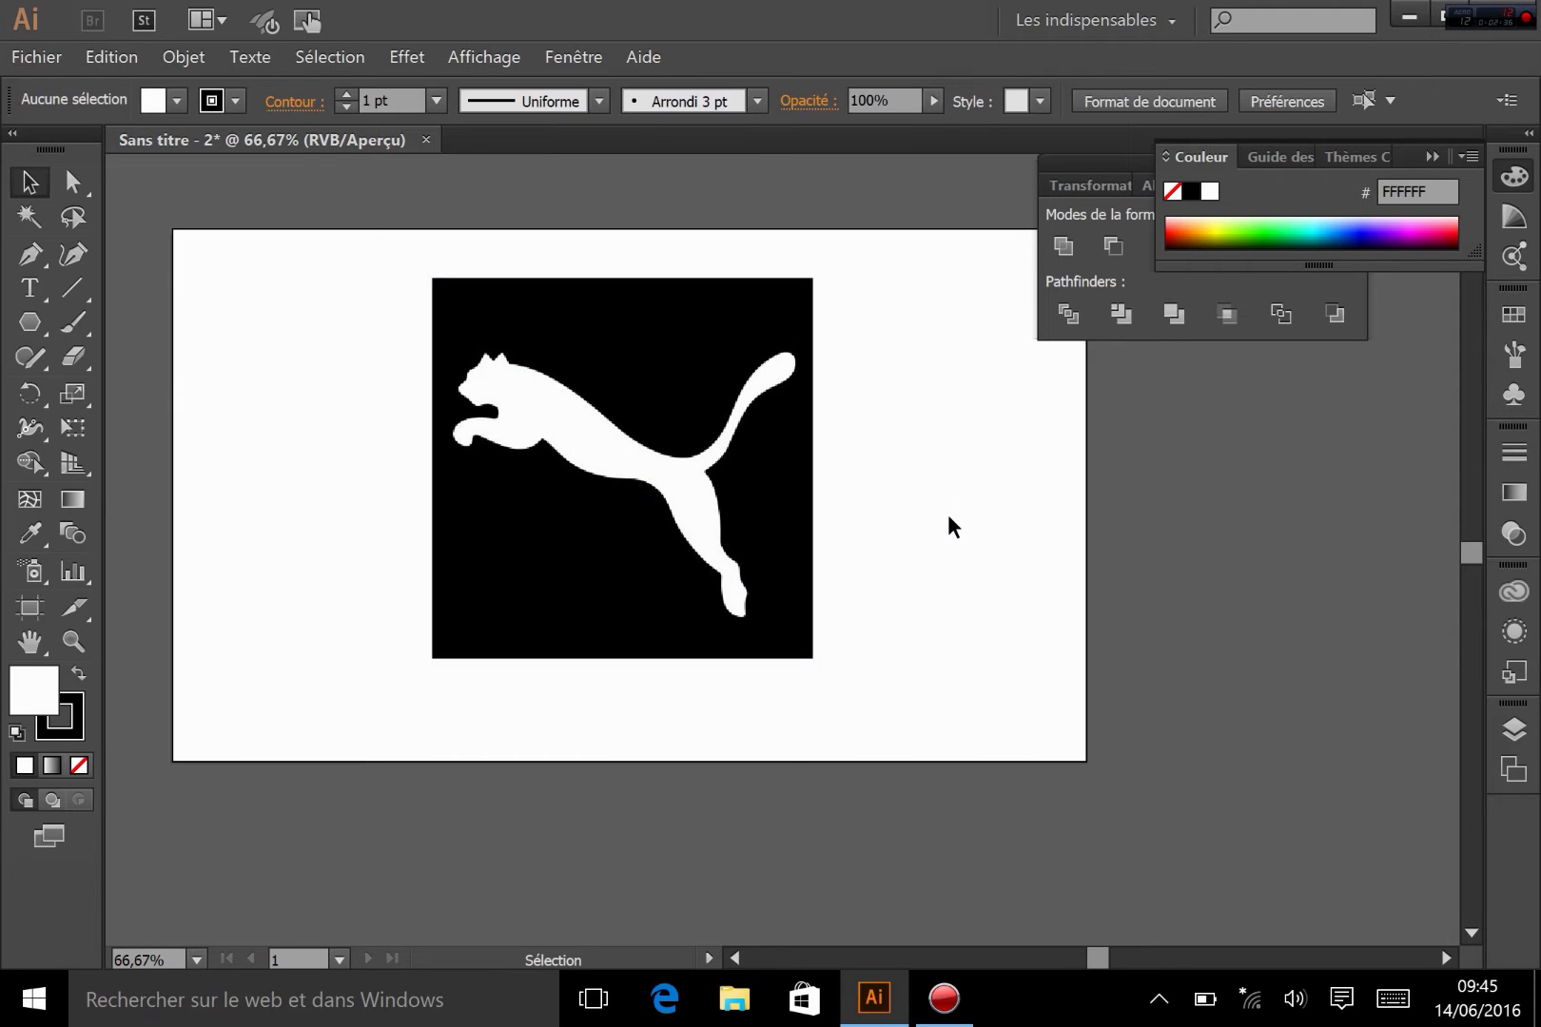
{"action": "left_click", "coordinate": [740, 419]}
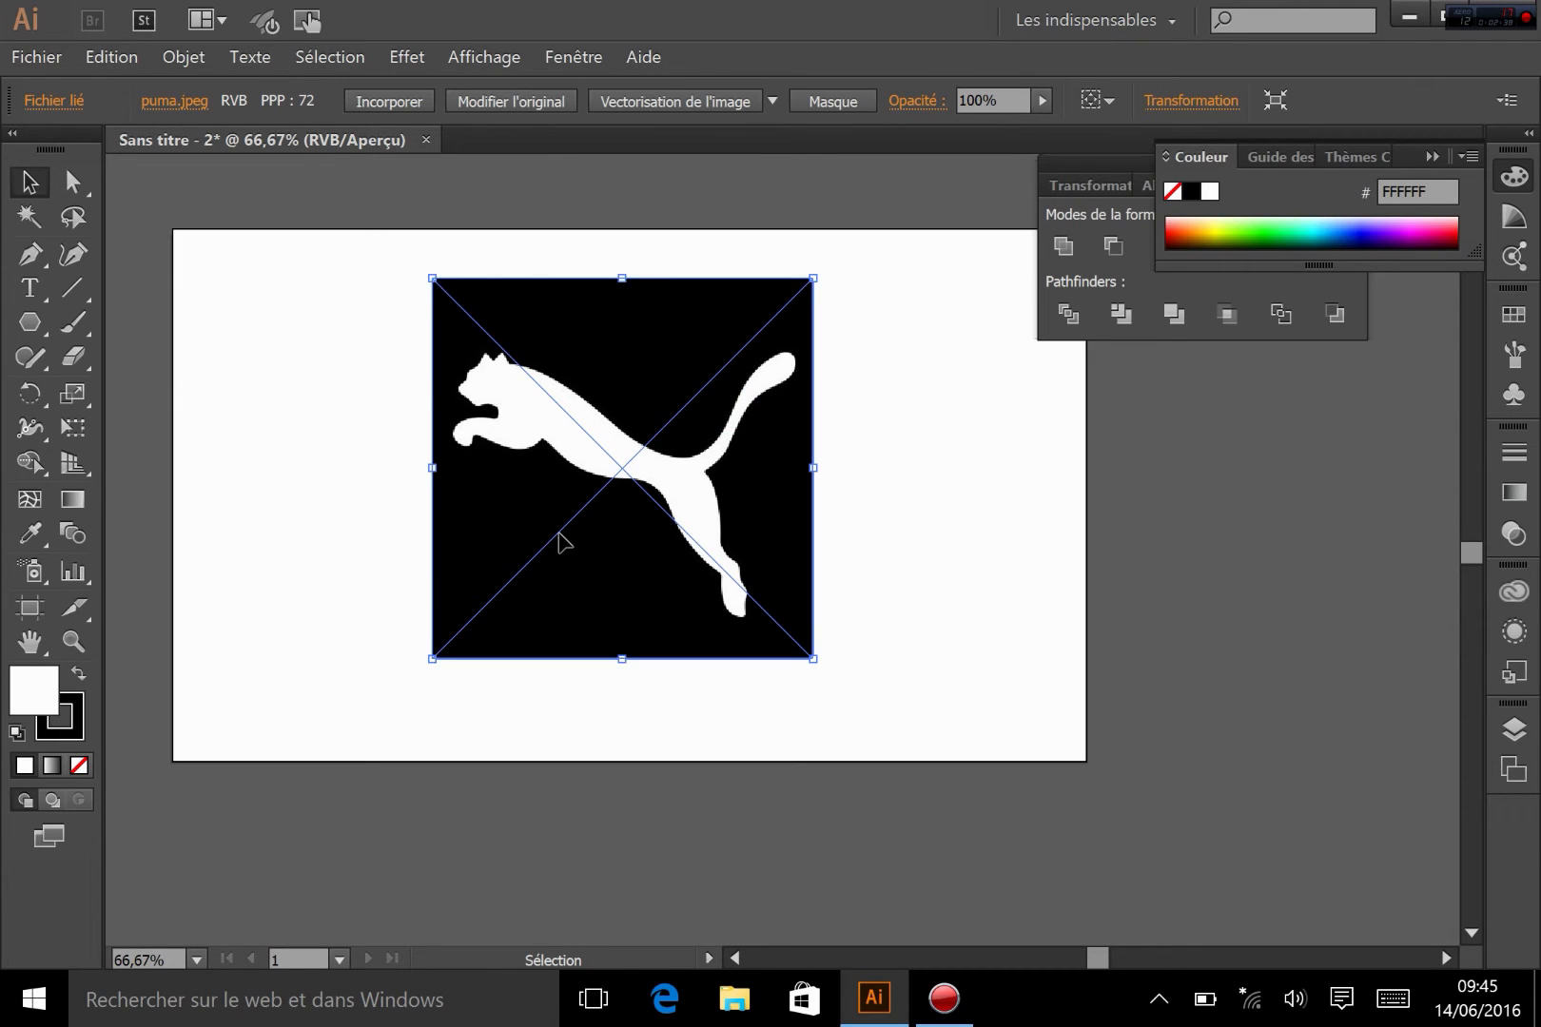
{"action": "left_click", "coordinate": [187, 58]}
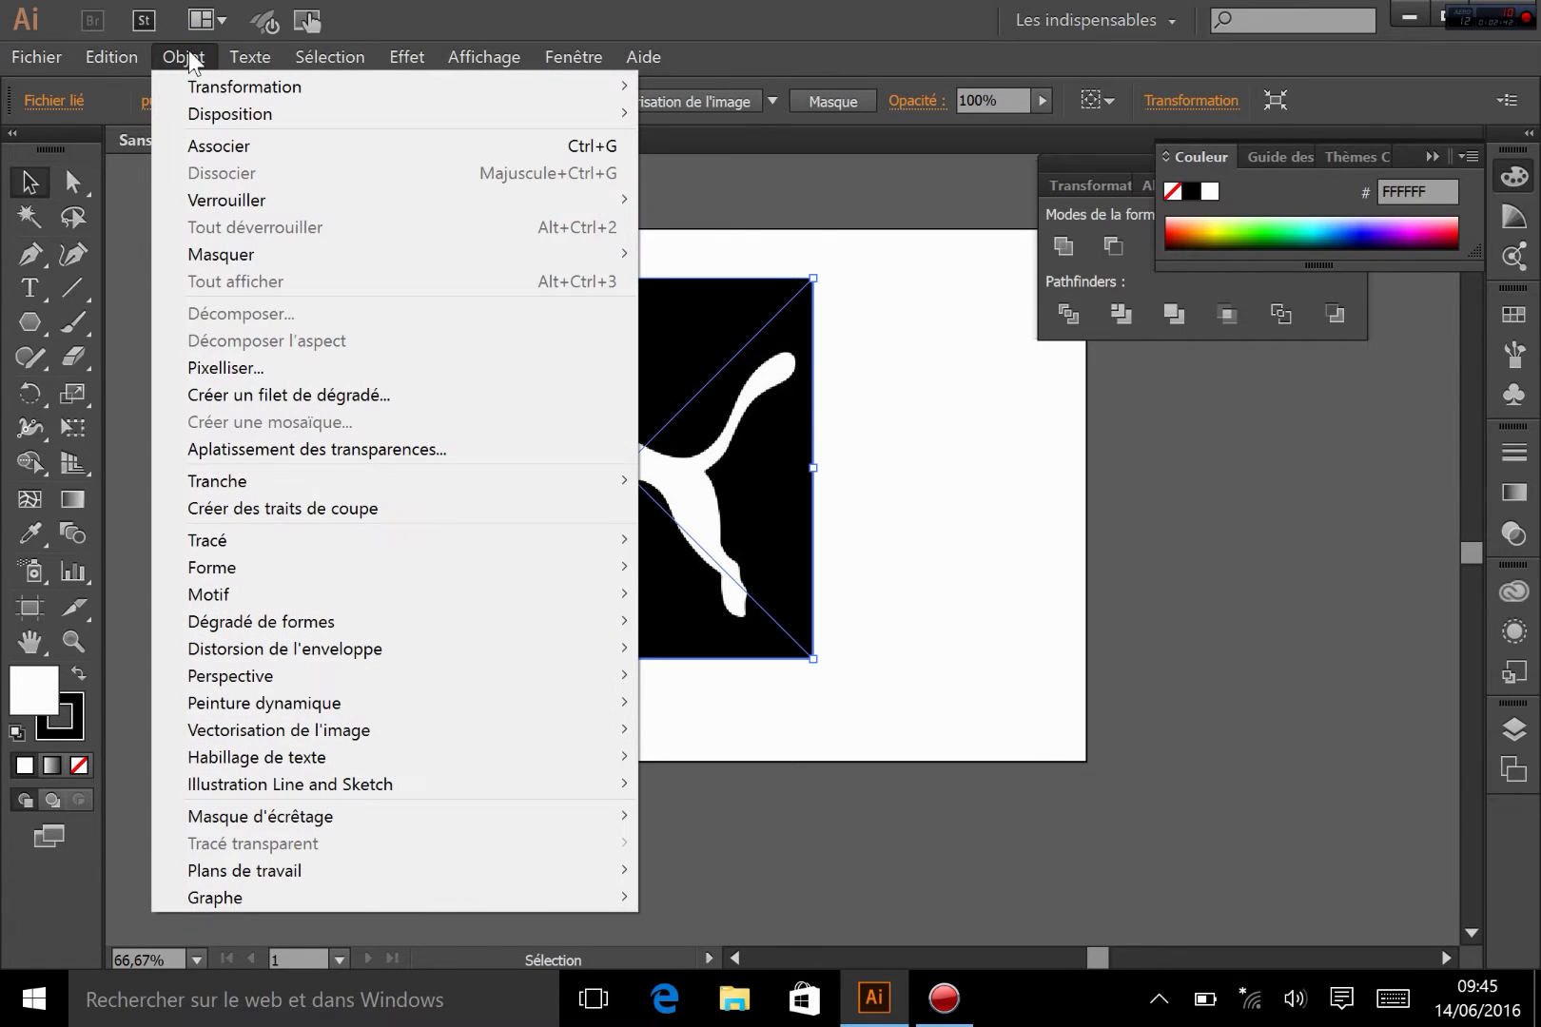
{"action": "mouse_move", "coordinate": [279, 199]}
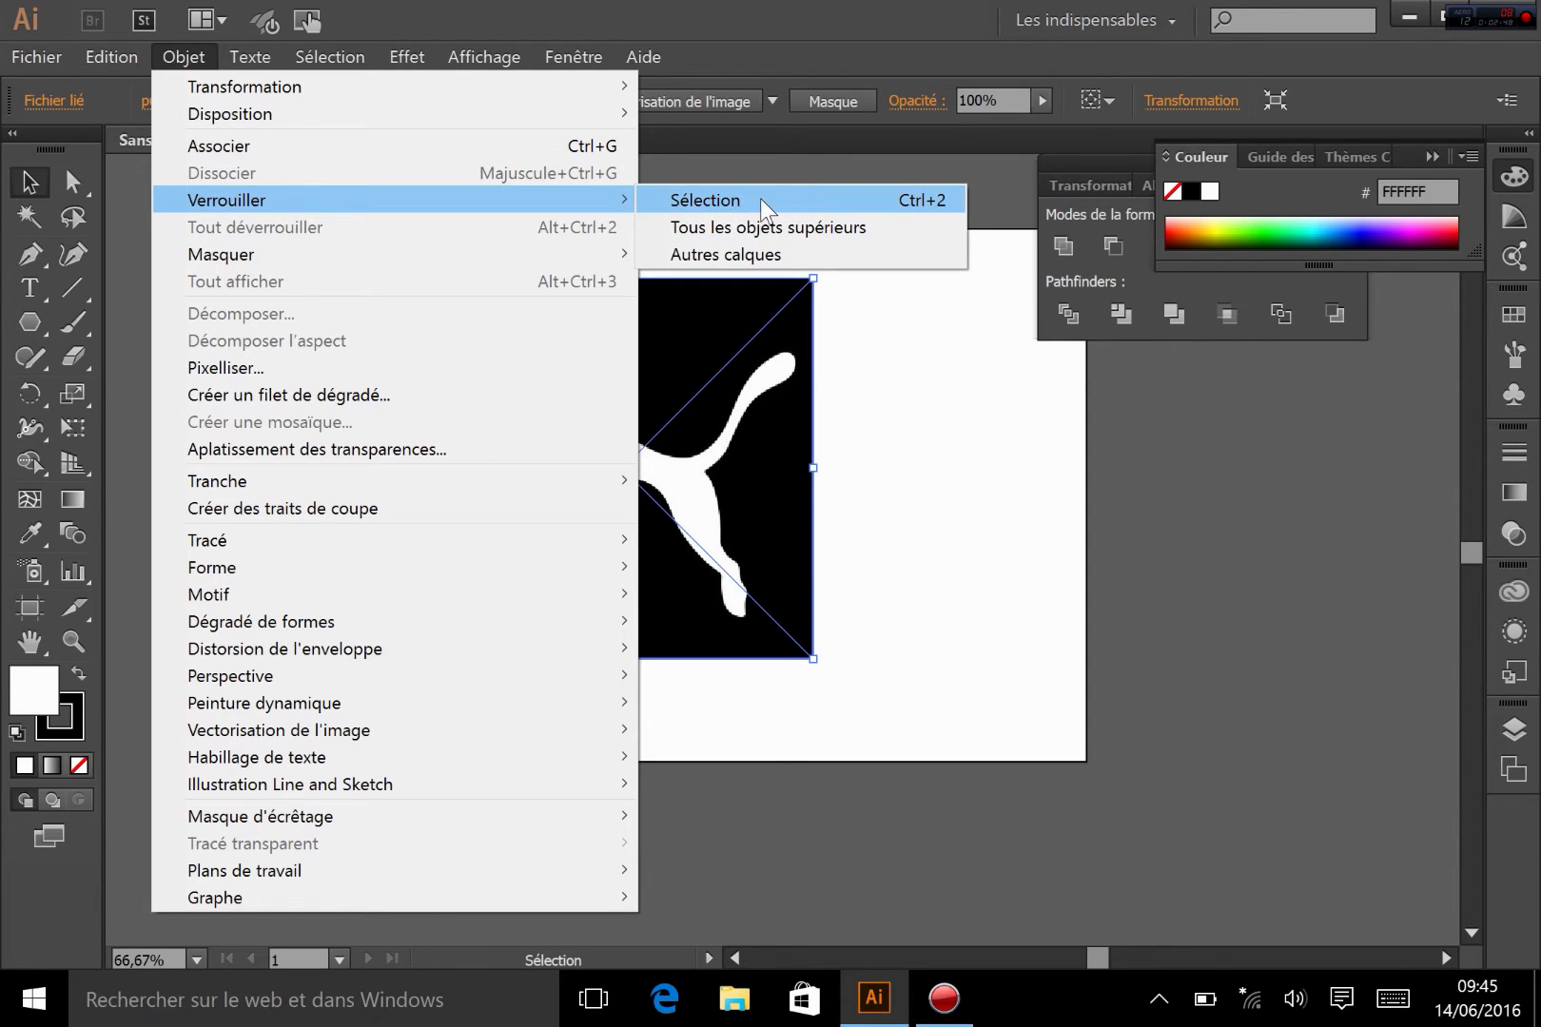
{"action": "left_click", "coordinate": [928, 202]}
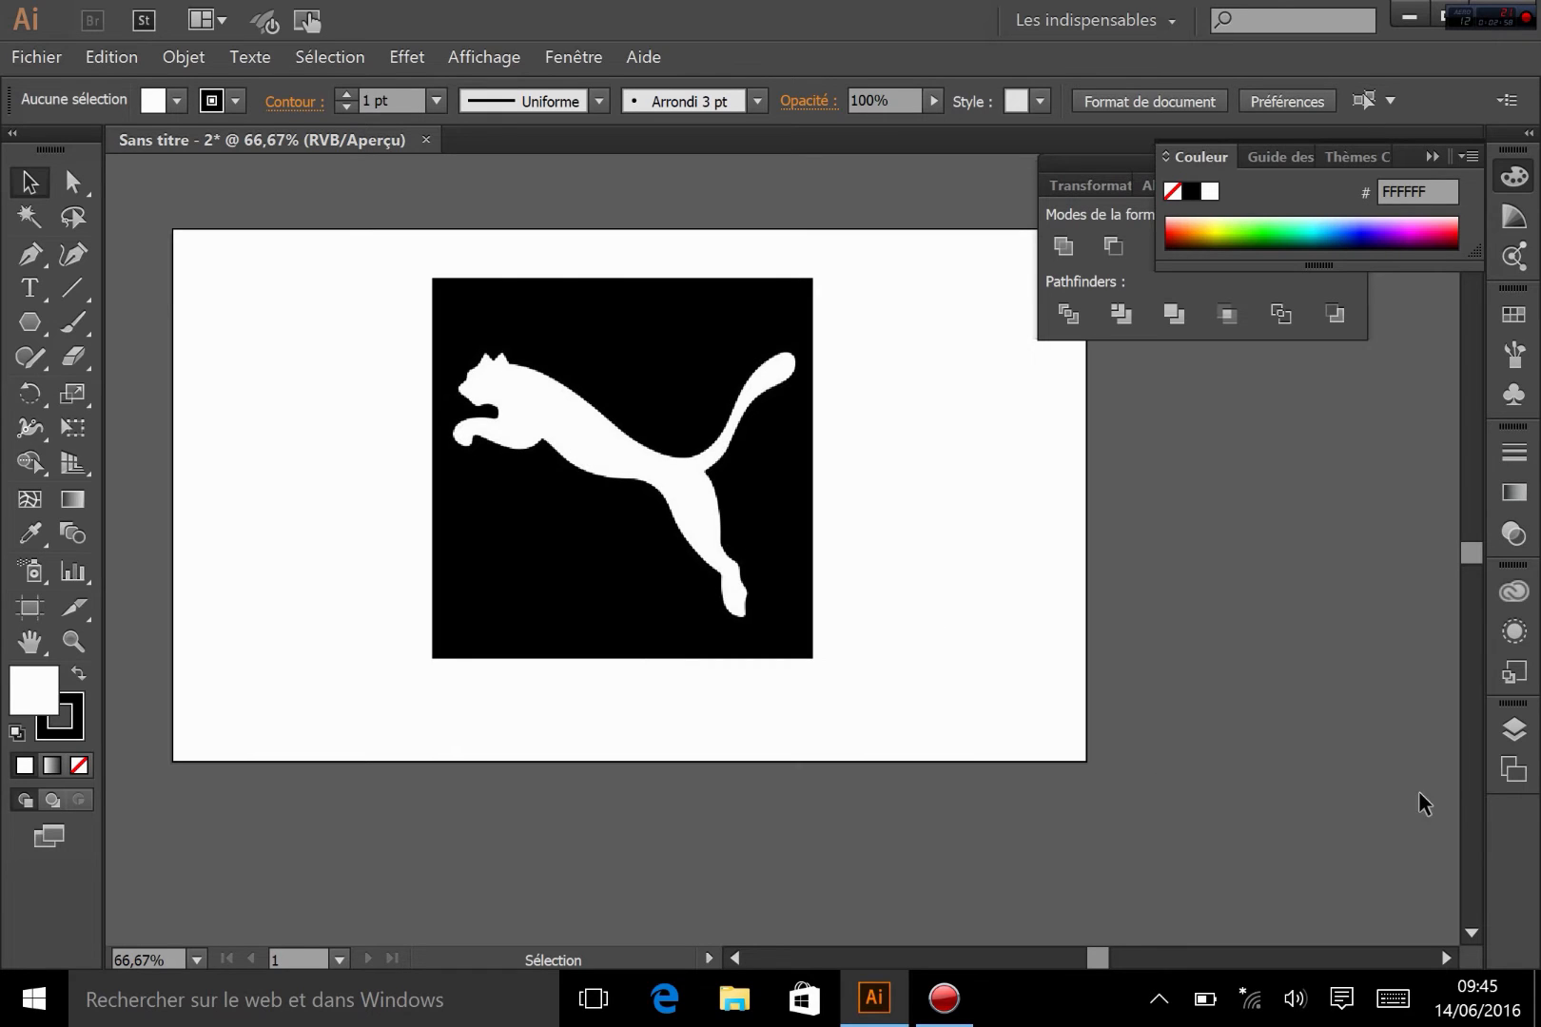
Step: Expand Calque 1 to check the linked file's lock, and try to move the locked puma image
{"action": "left_click", "coordinate": [1516, 735]}
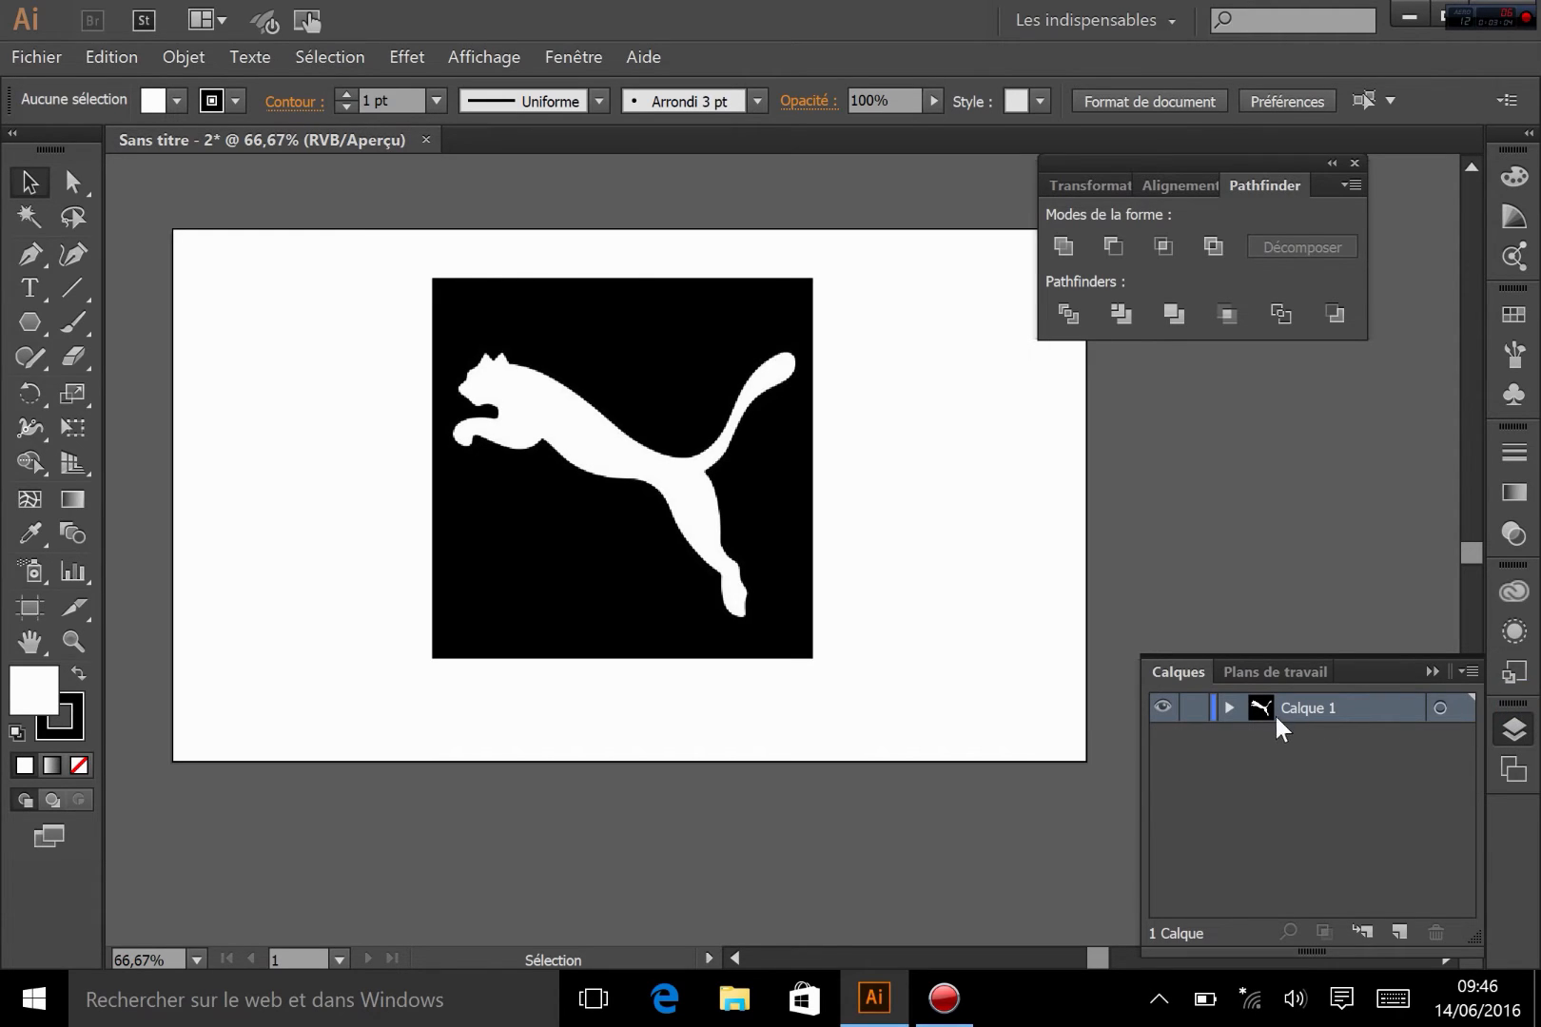
{"action": "left_click", "coordinate": [1231, 706]}
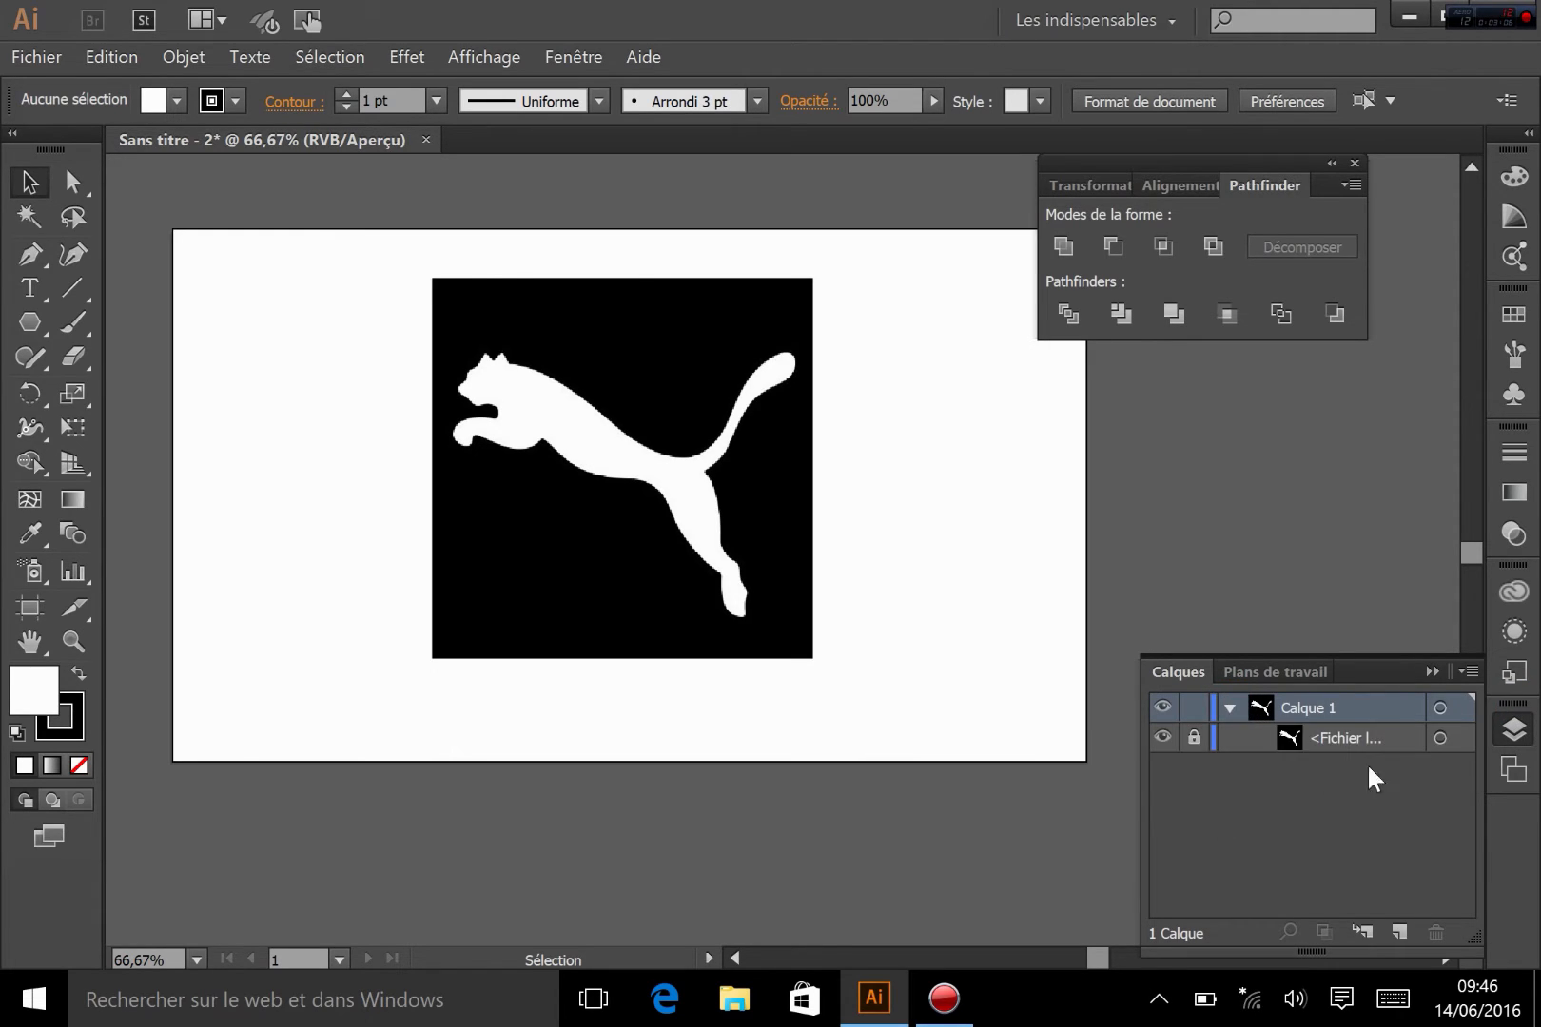
{"action": "left_click", "coordinate": [1344, 744]}
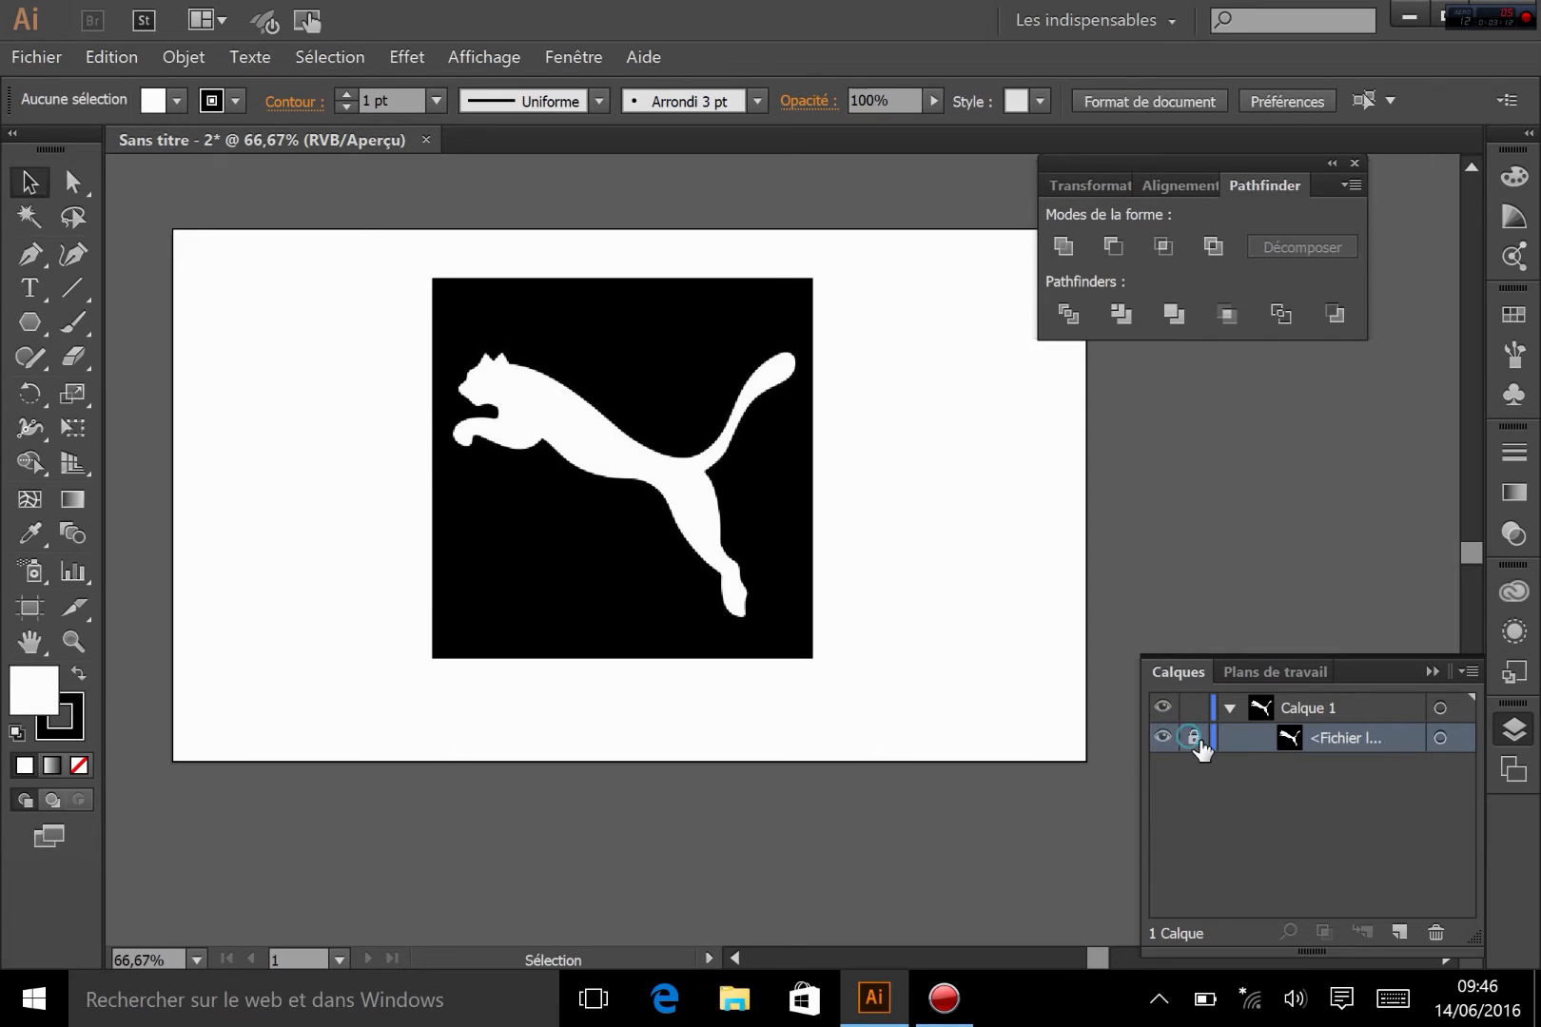
{"action": "left_click_drag", "start_coordinate": [720, 456], "coordinate": [825, 549]}
{"action": "left_click", "coordinate": [1511, 729]}
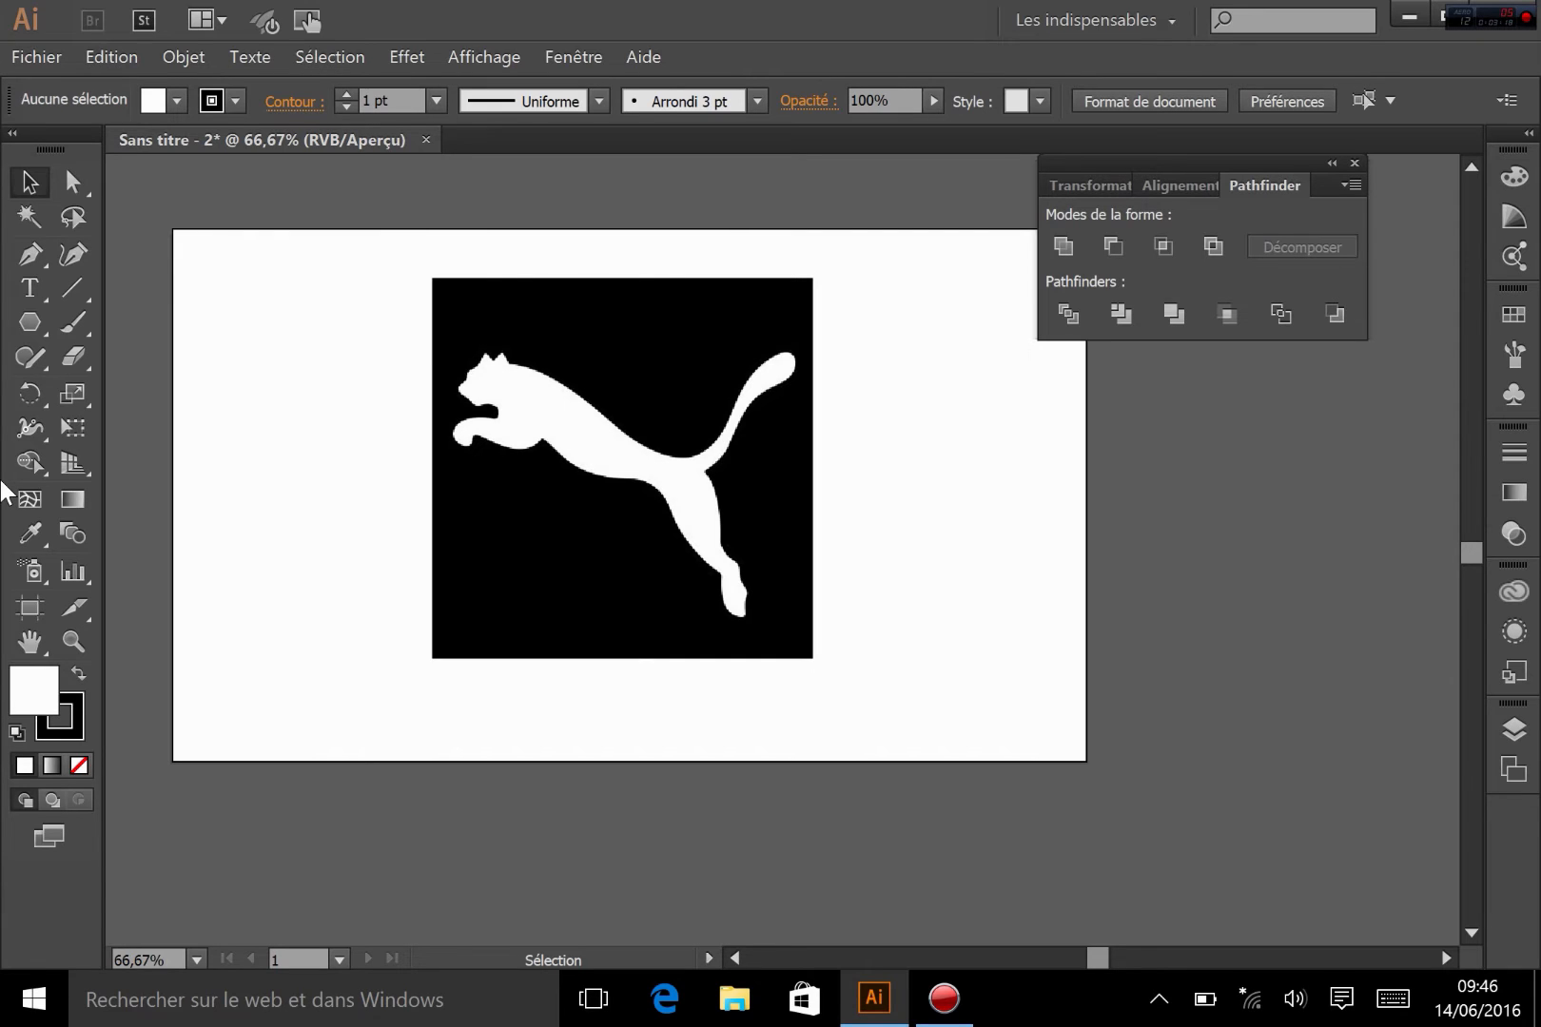
Step: Prepare the Pen tool for tracing the puma's head with no fill and a magenta FF00BD stroke
{"action": "key", "text": "ctrl+1"}
{"action": "key", "text": "space"}
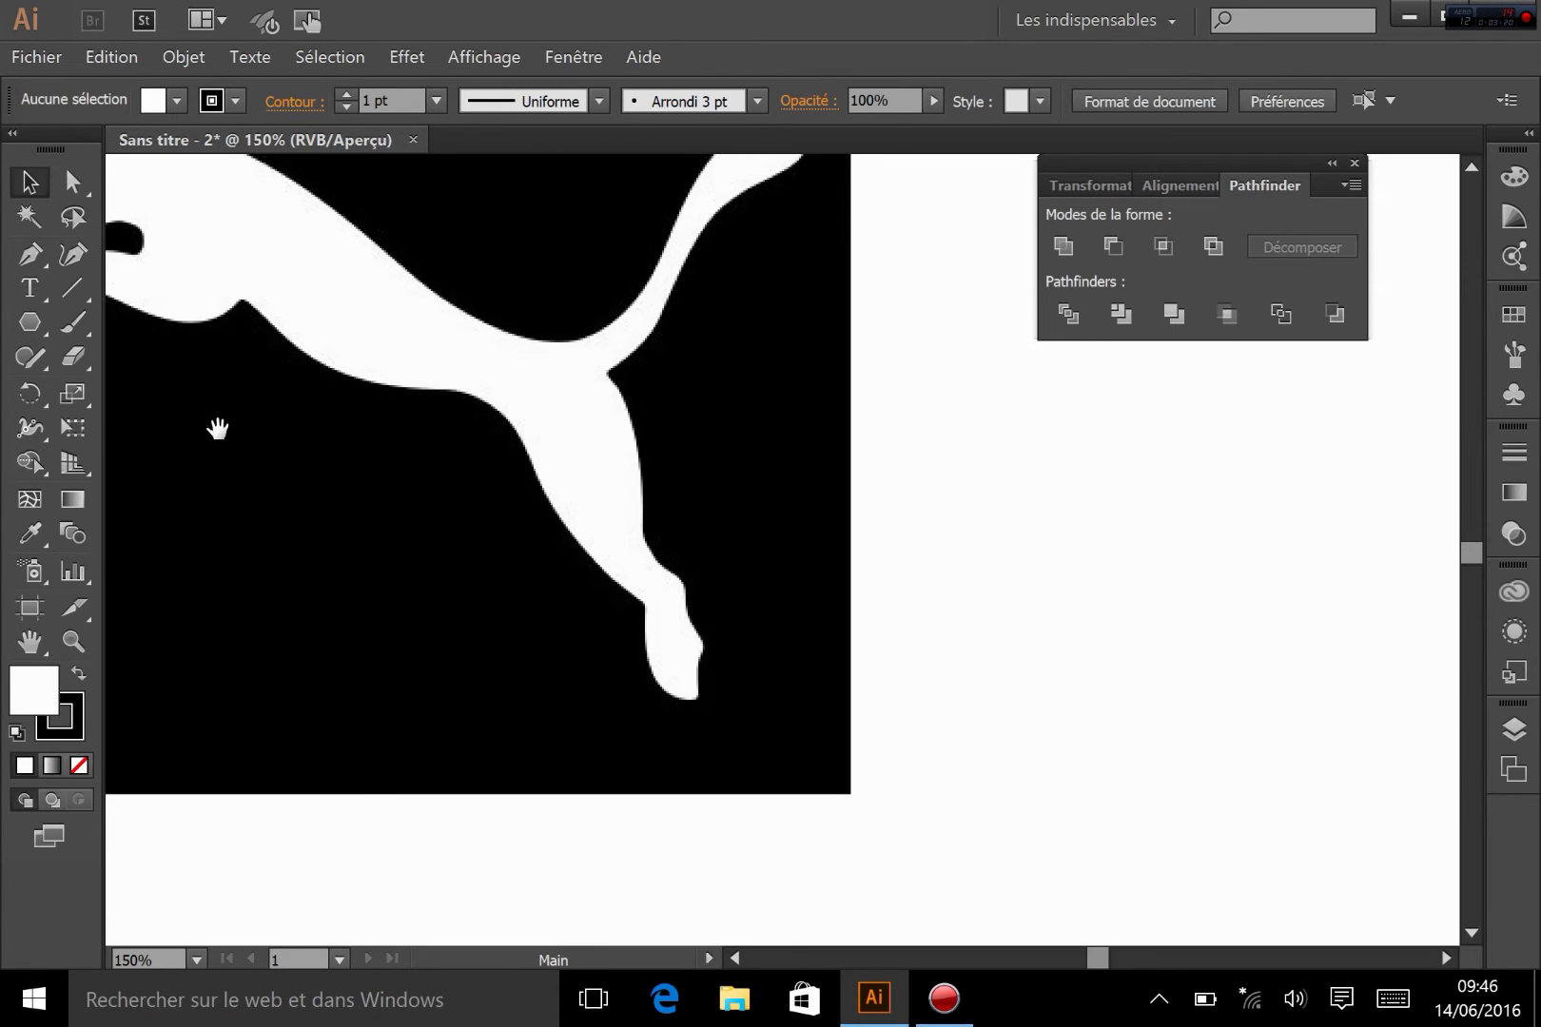
{"action": "left_click_drag", "start_coordinate": [363, 346], "coordinate": [990, 604]}
{"action": "key", "text": "ctrl+space"}
{"action": "left_click", "coordinate": [969, 739]}
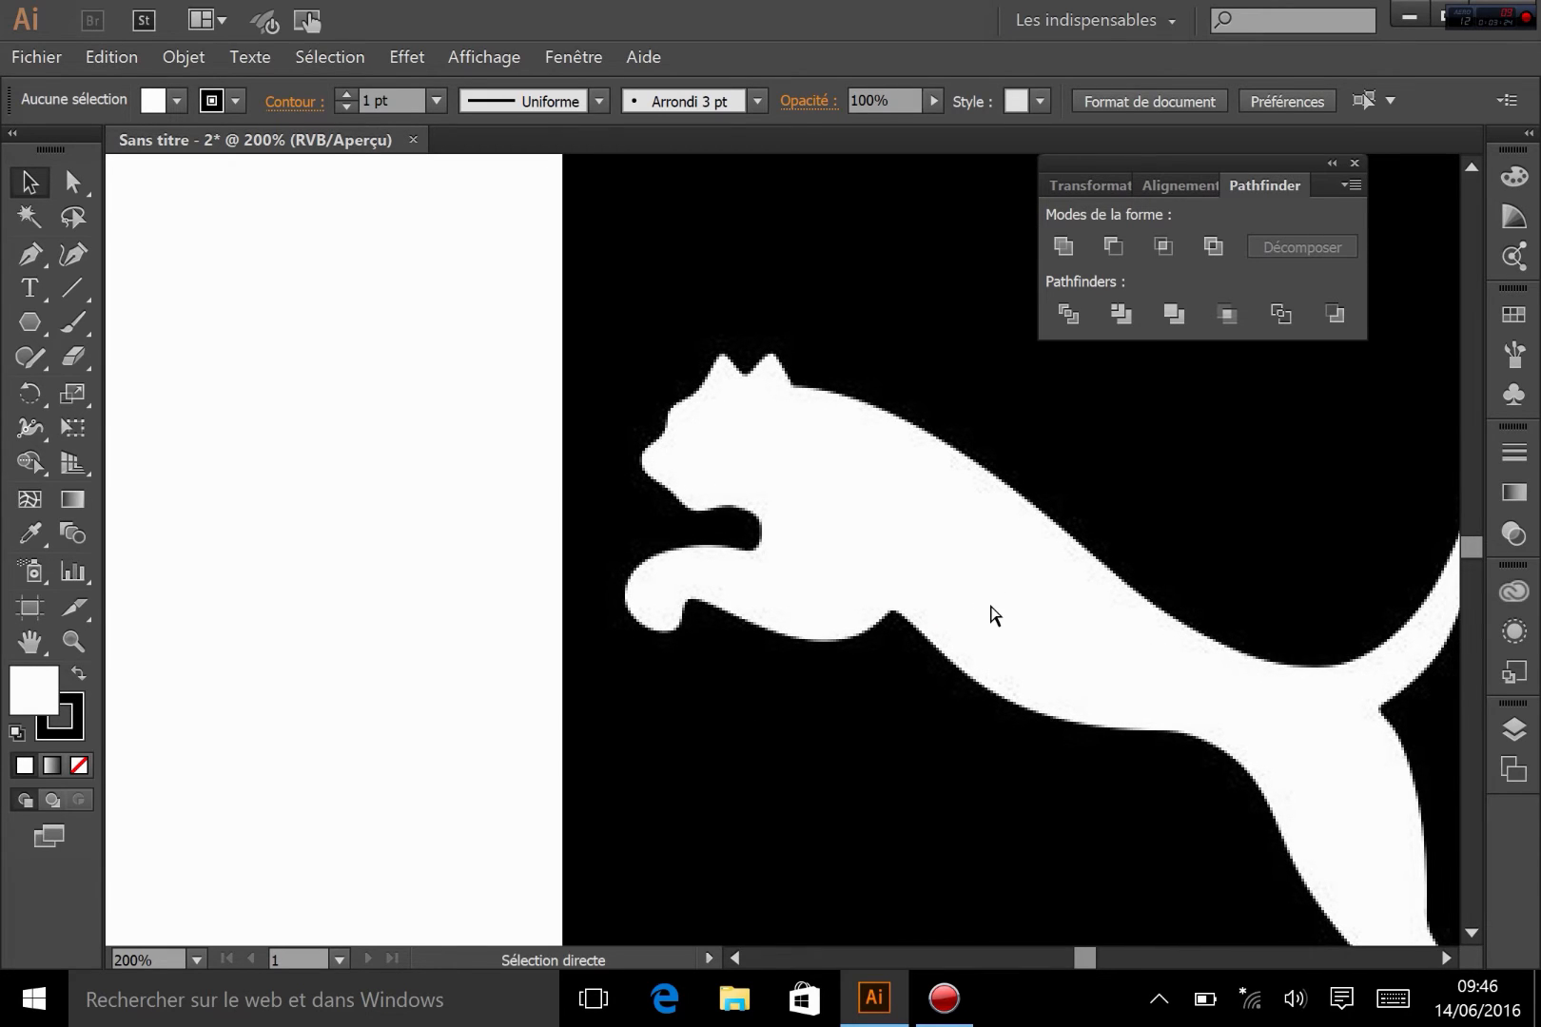
{"action": "key", "text": "ctrl+plus"}
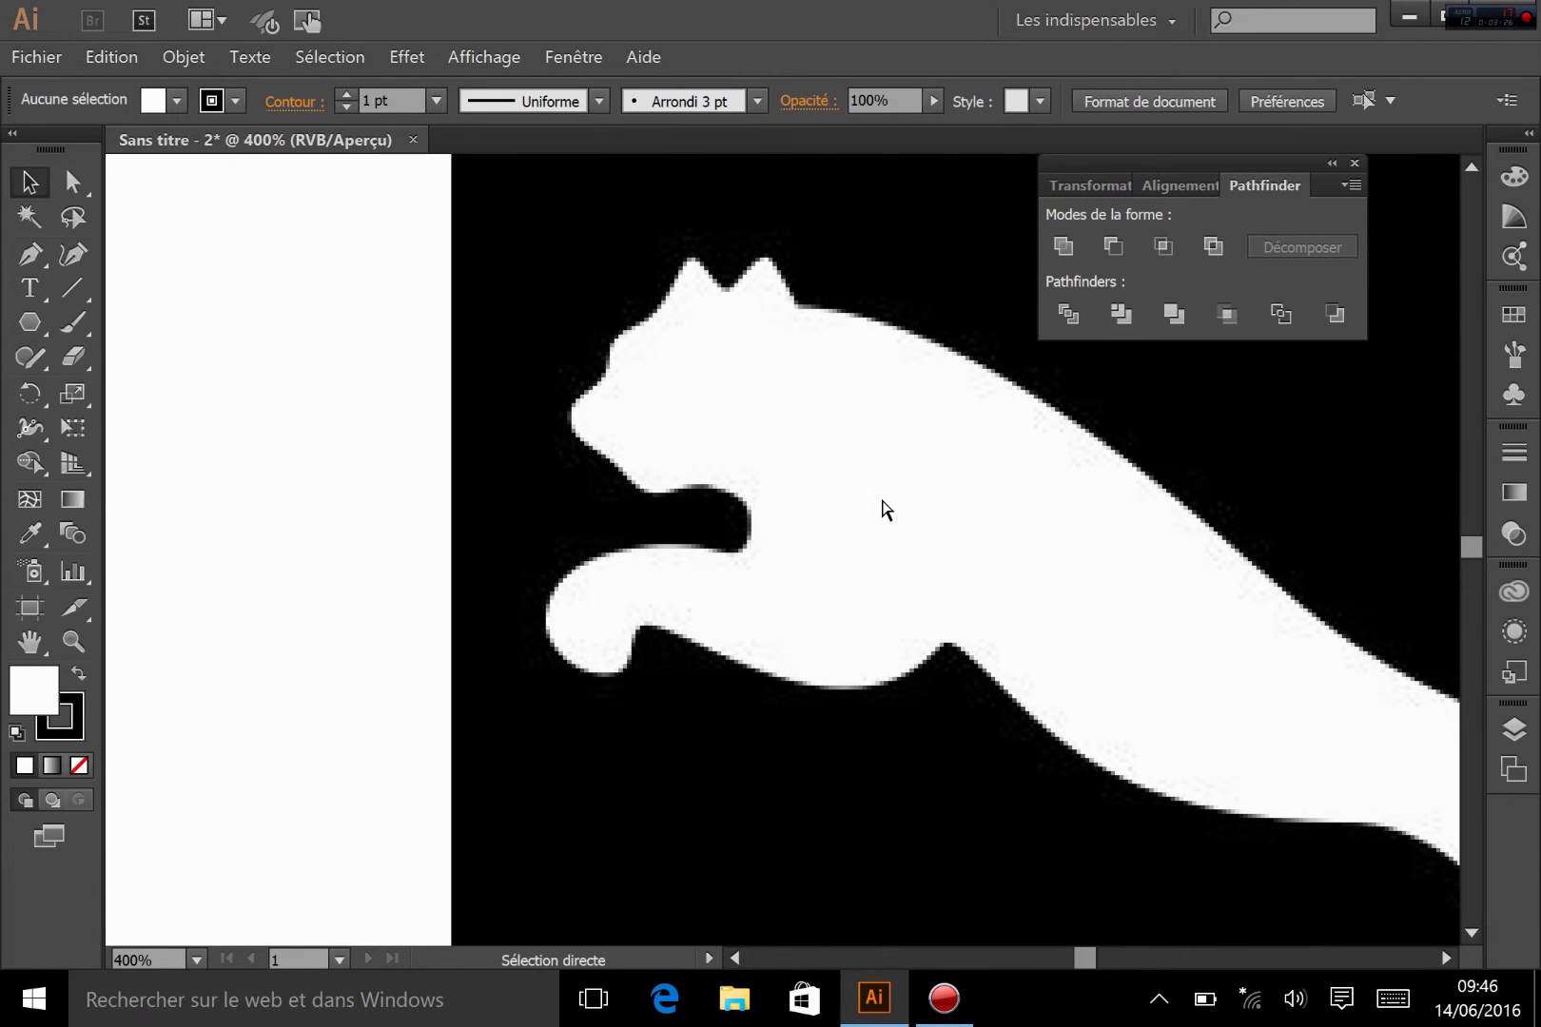
{"action": "key", "text": "space"}
{"action": "left_click_drag", "start_coordinate": [880, 418], "coordinate": [731, 538]}
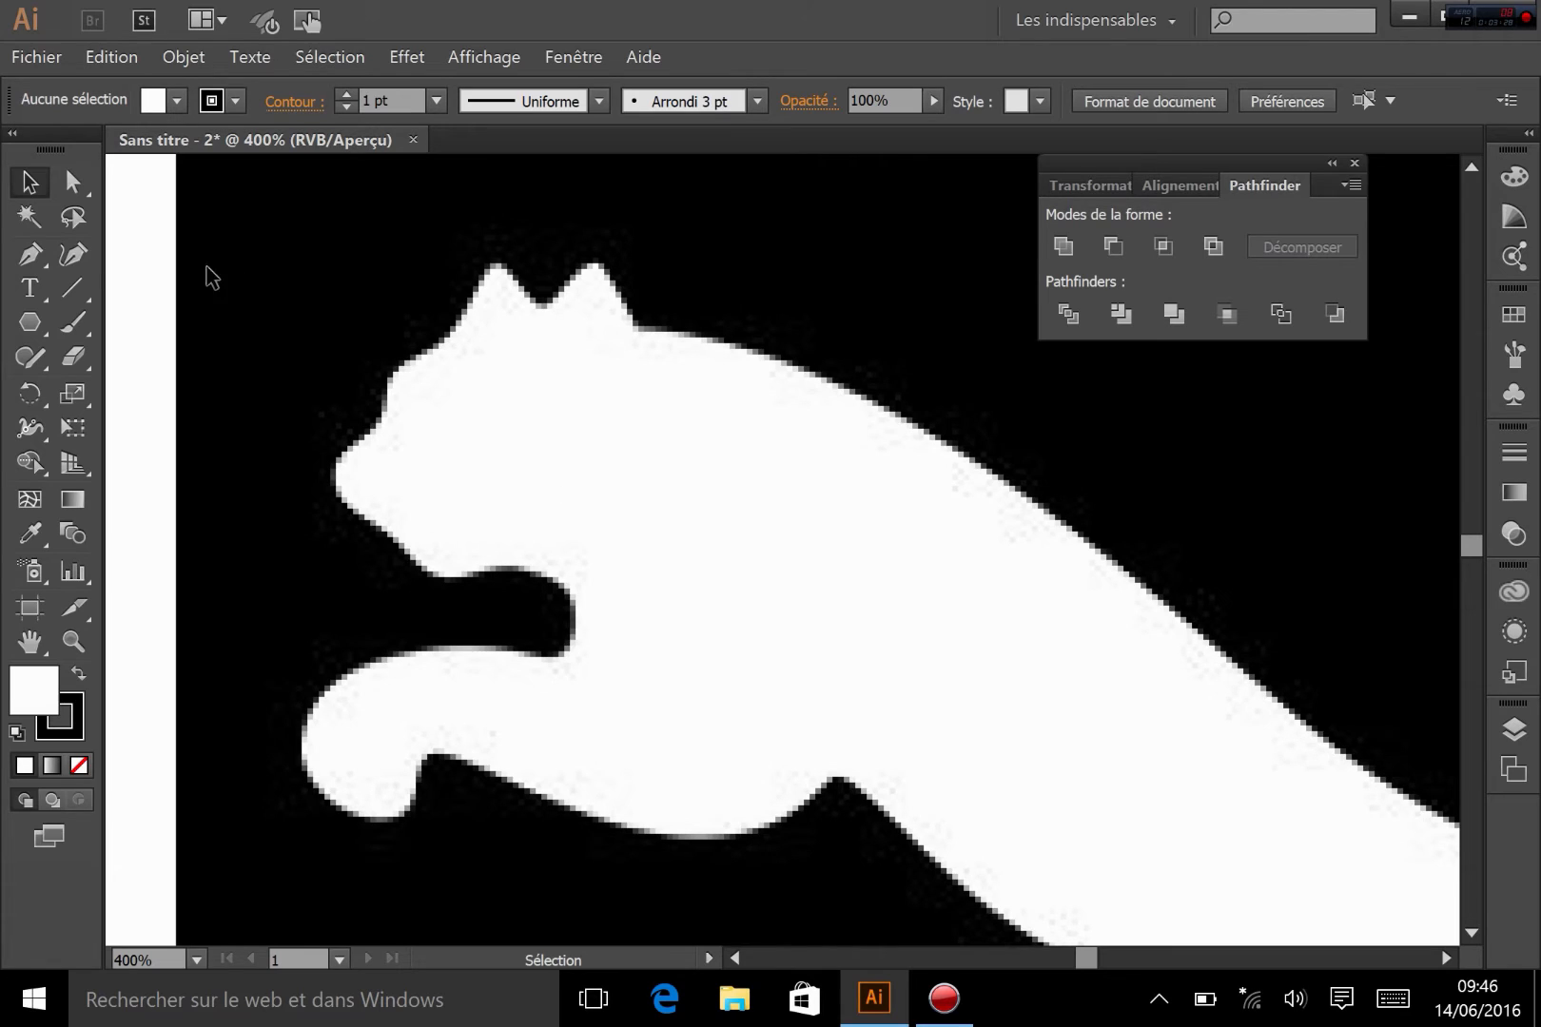
{"action": "left_click", "coordinate": [30, 256]}
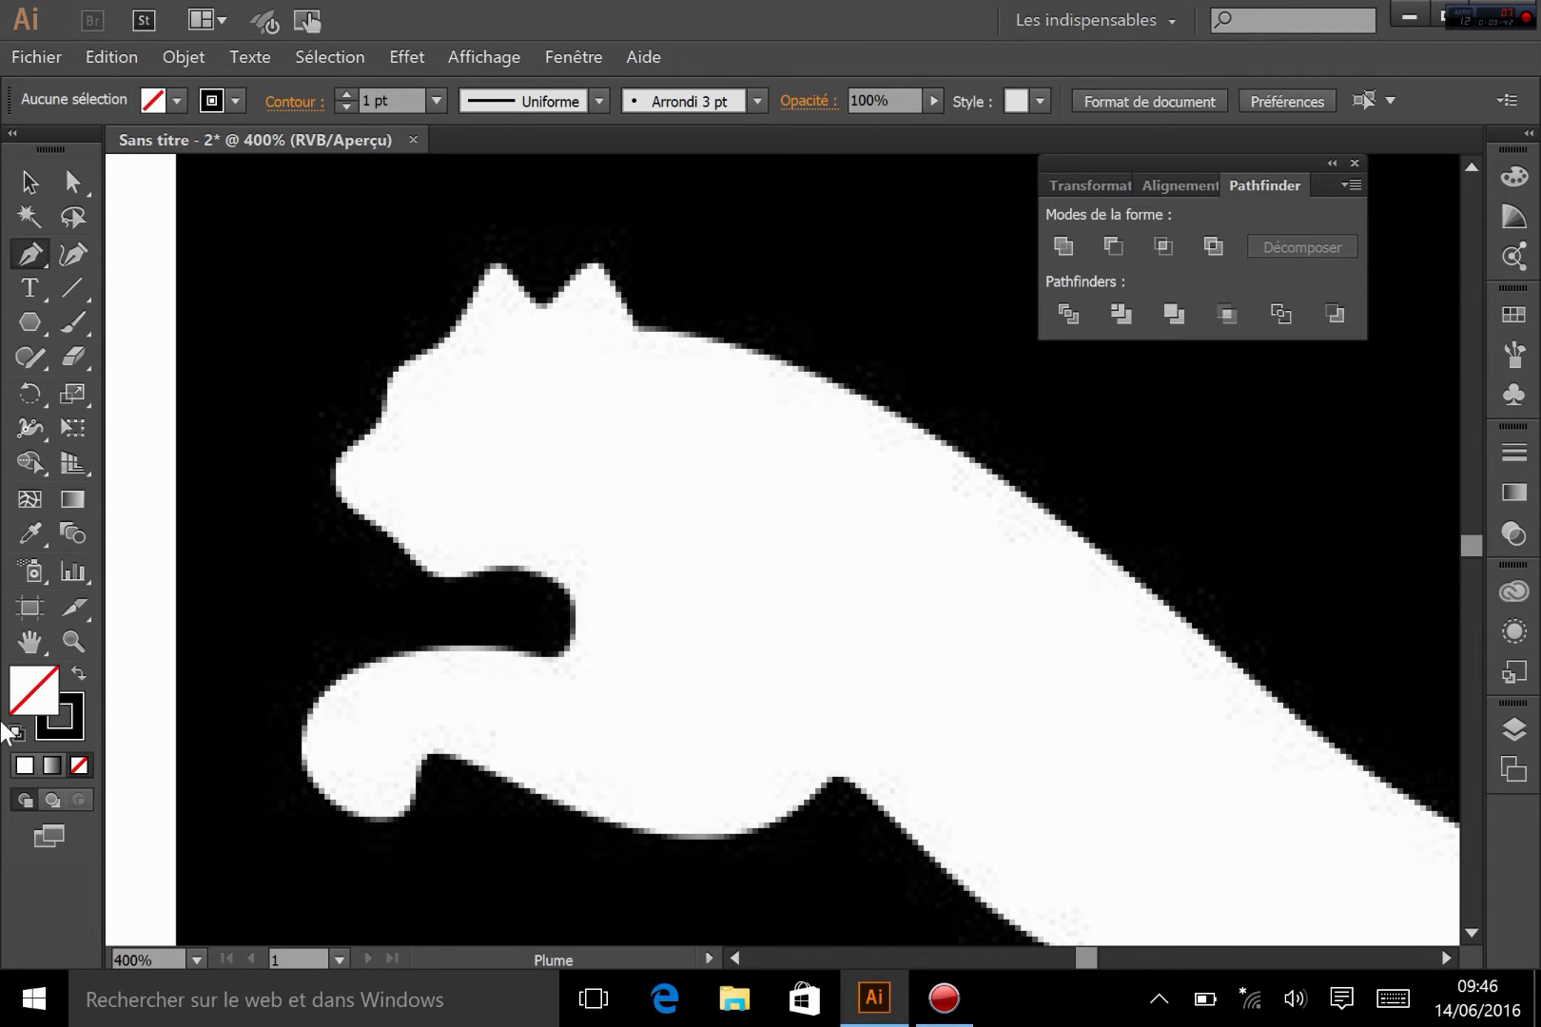
{"action": "double_click", "coordinate": [72, 706]}
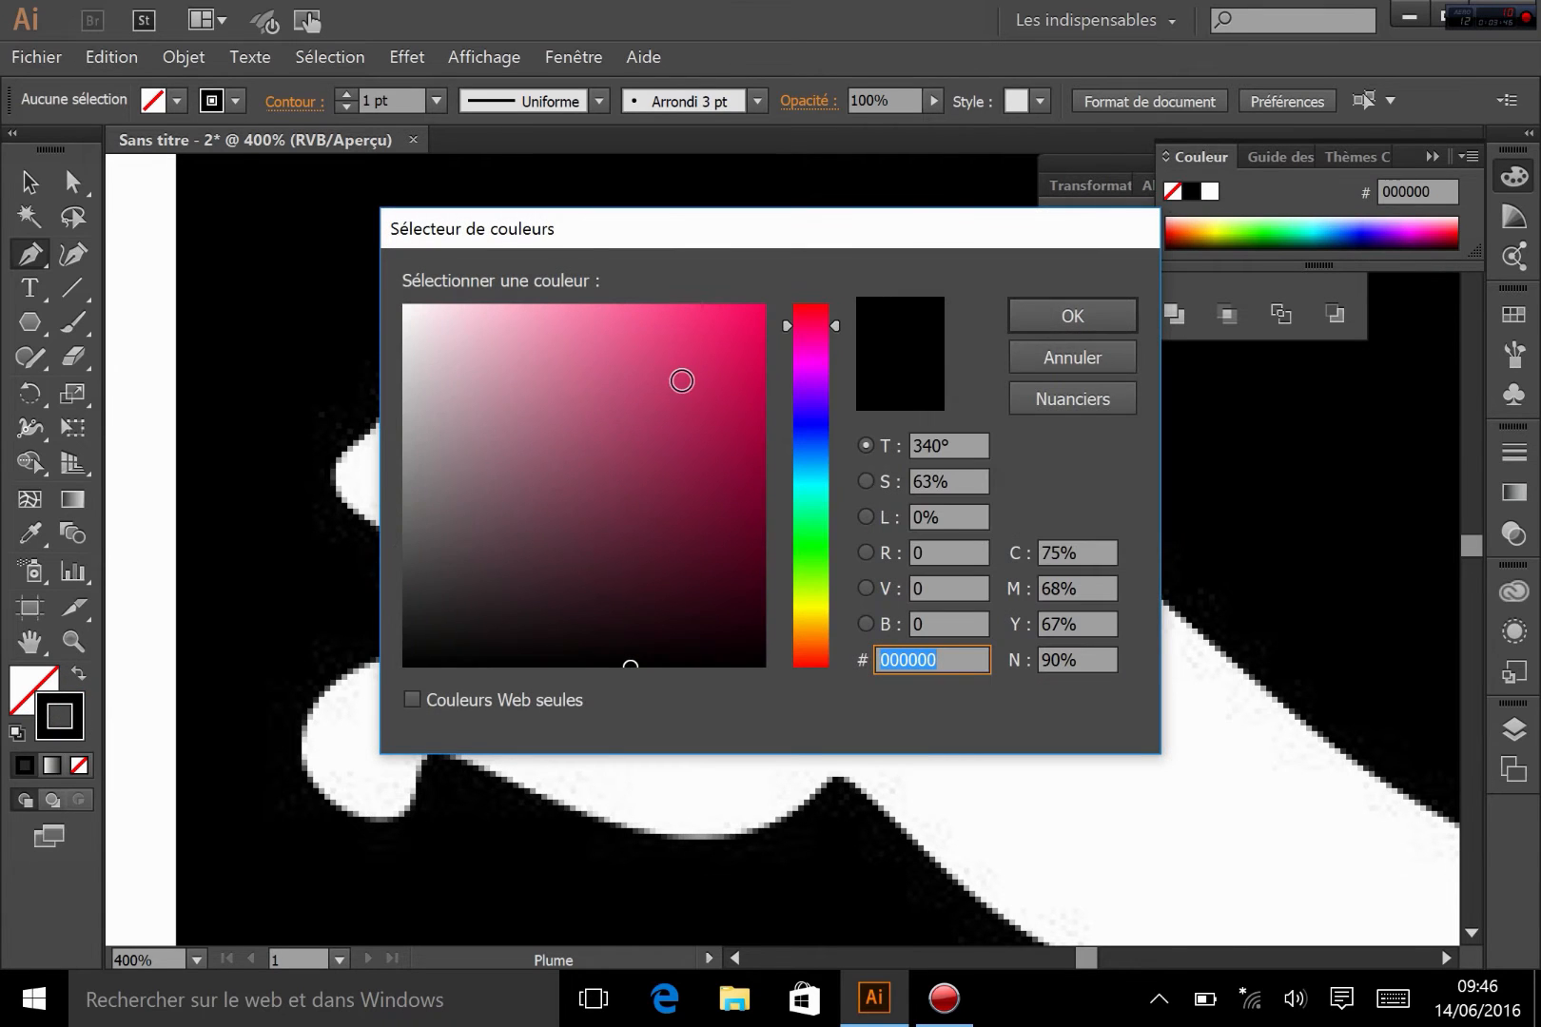
{"action": "left_click_drag", "start_coordinate": [681, 380], "coordinate": [770, 287]}
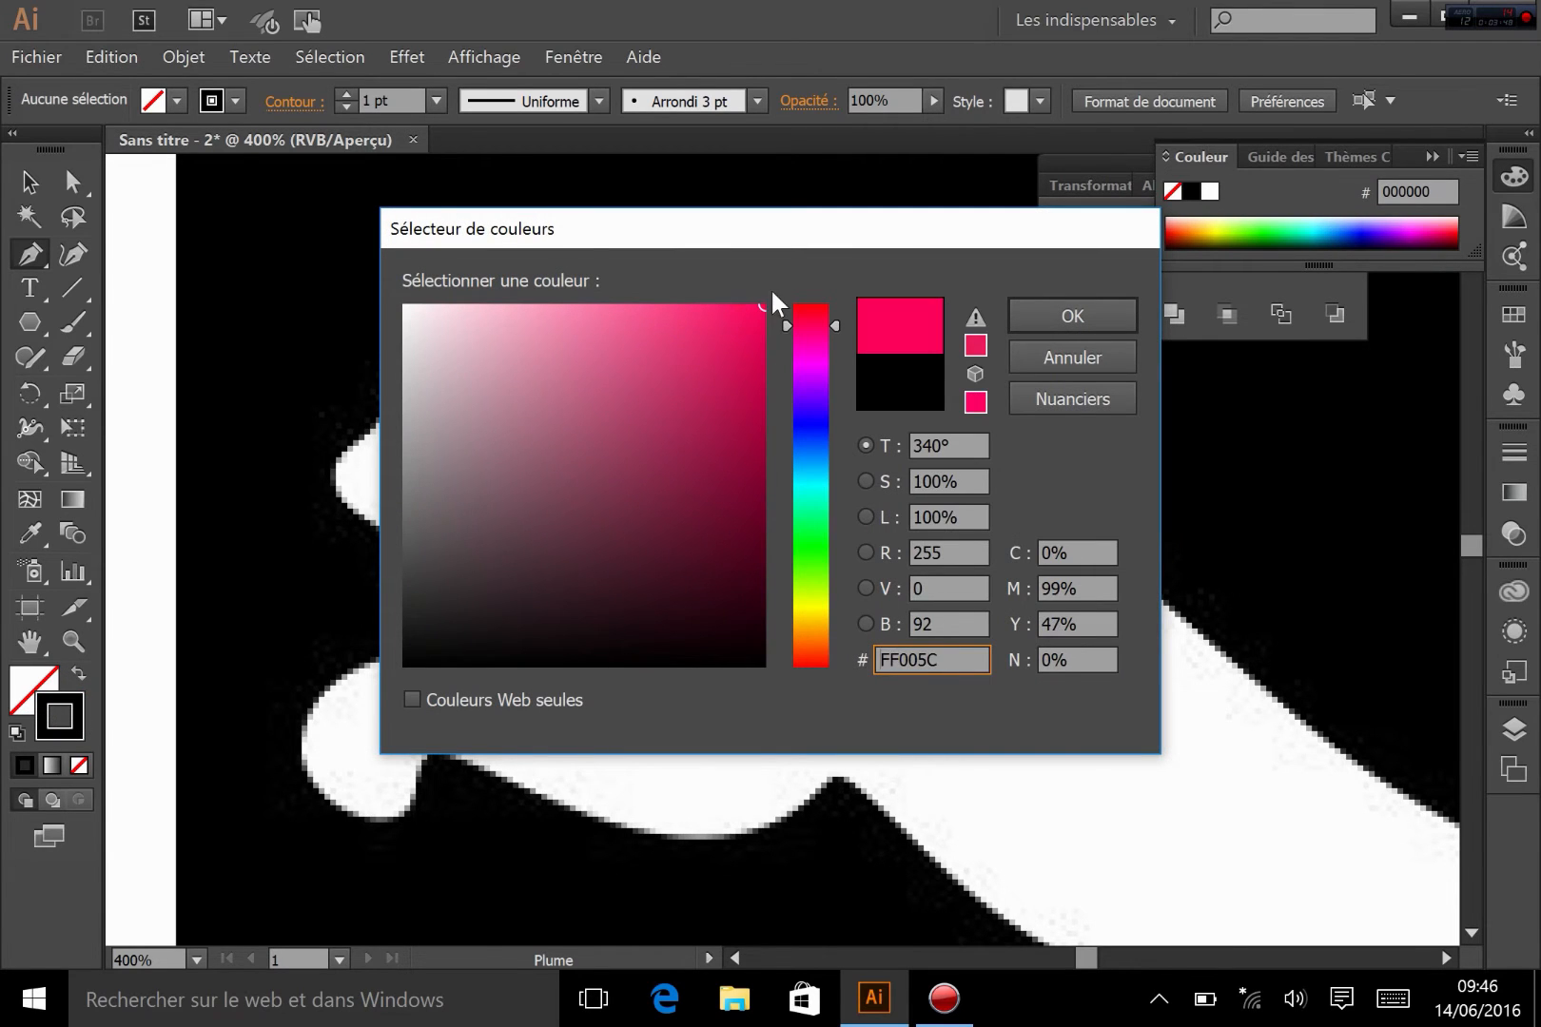
{"action": "left_click", "coordinate": [811, 348]}
{"action": "left_click", "coordinate": [1056, 316]}
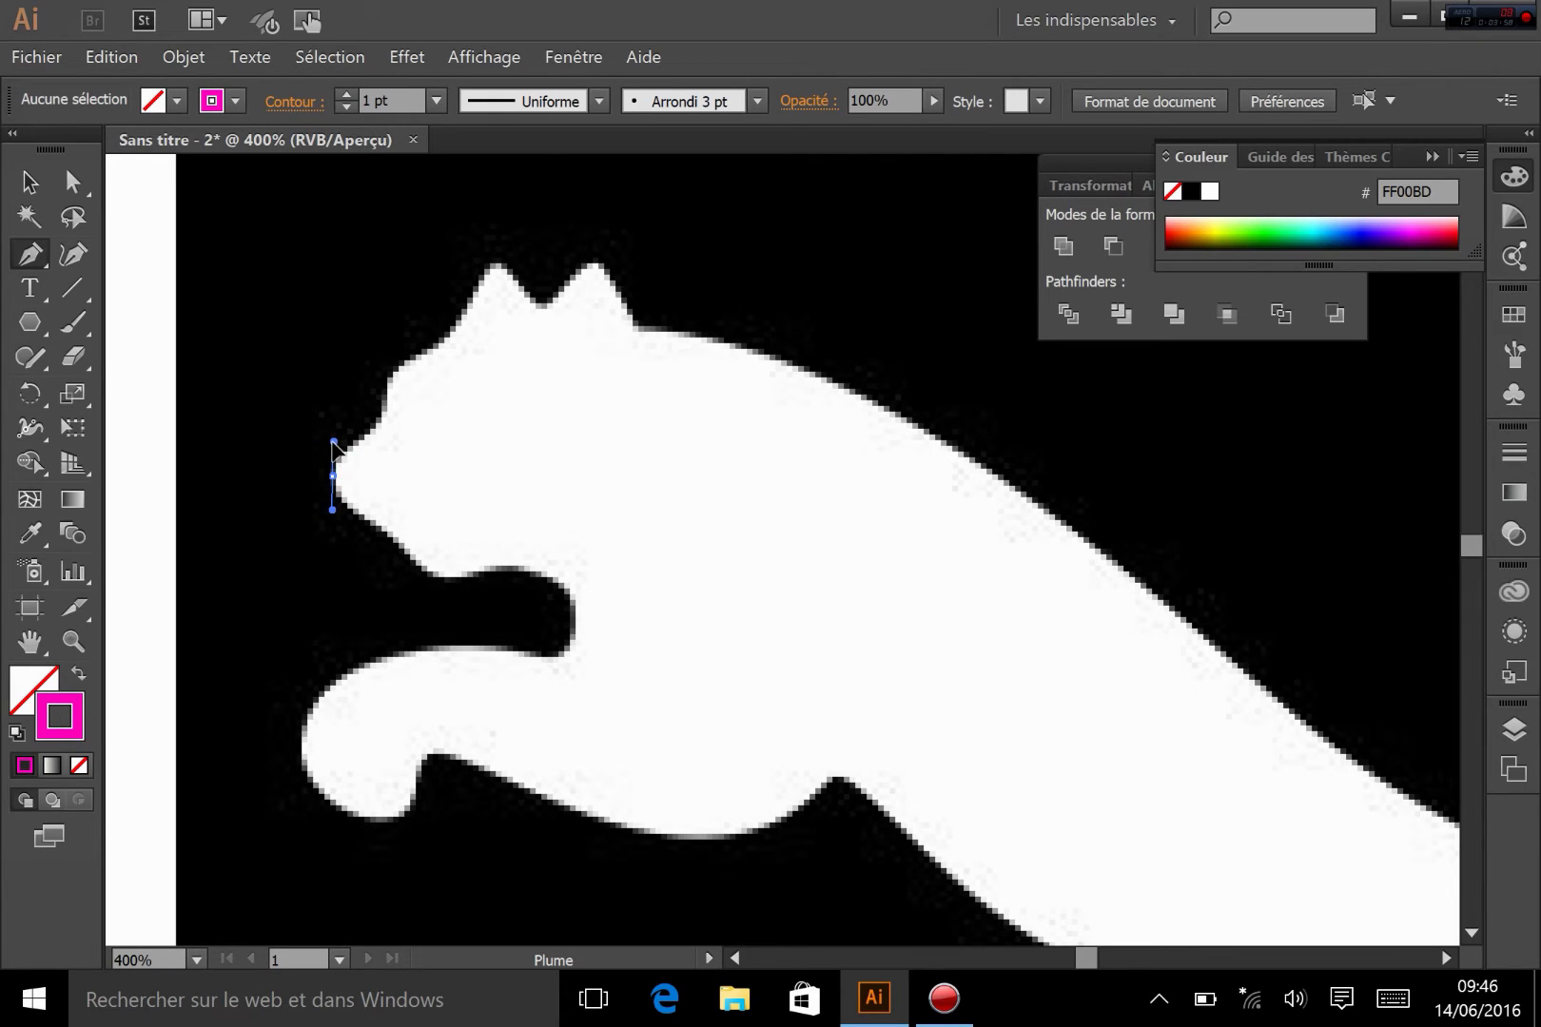
Step: Trace the puma's outline with curved segments from the nose over the forehead and around both ears
{"action": "left_click_drag", "start_coordinate": [333, 442], "coordinate": [333, 440]}
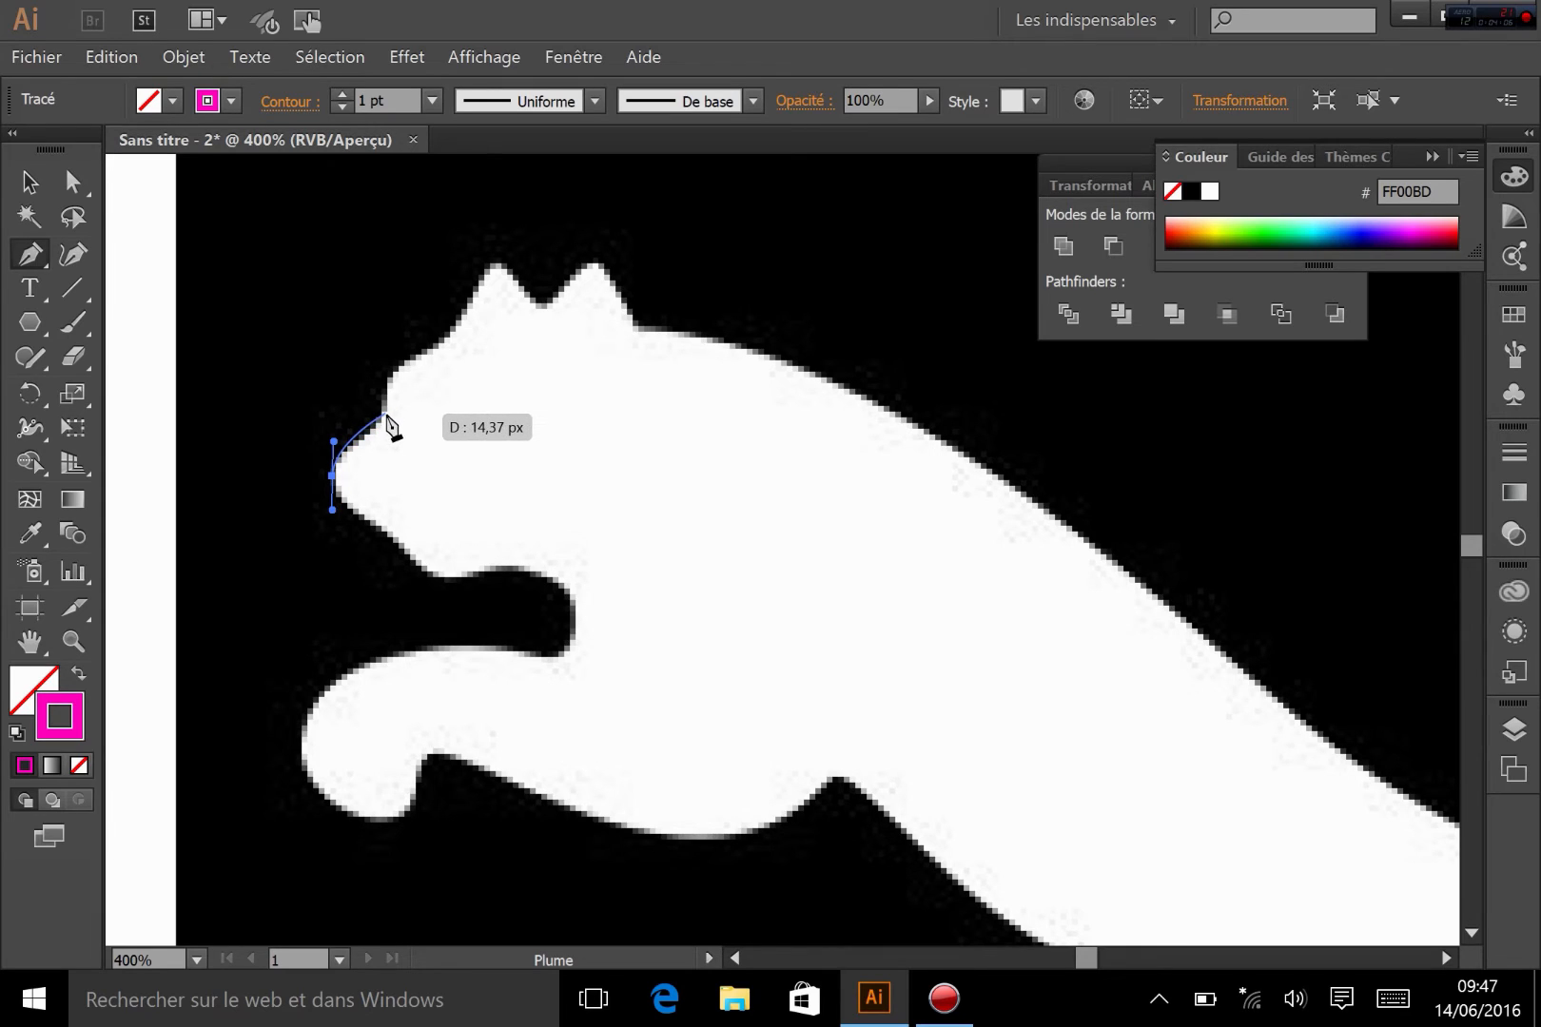
{"action": "left_click", "coordinate": [384, 412]}
{"action": "left_click_drag", "start_coordinate": [388, 385], "coordinate": [389, 385]}
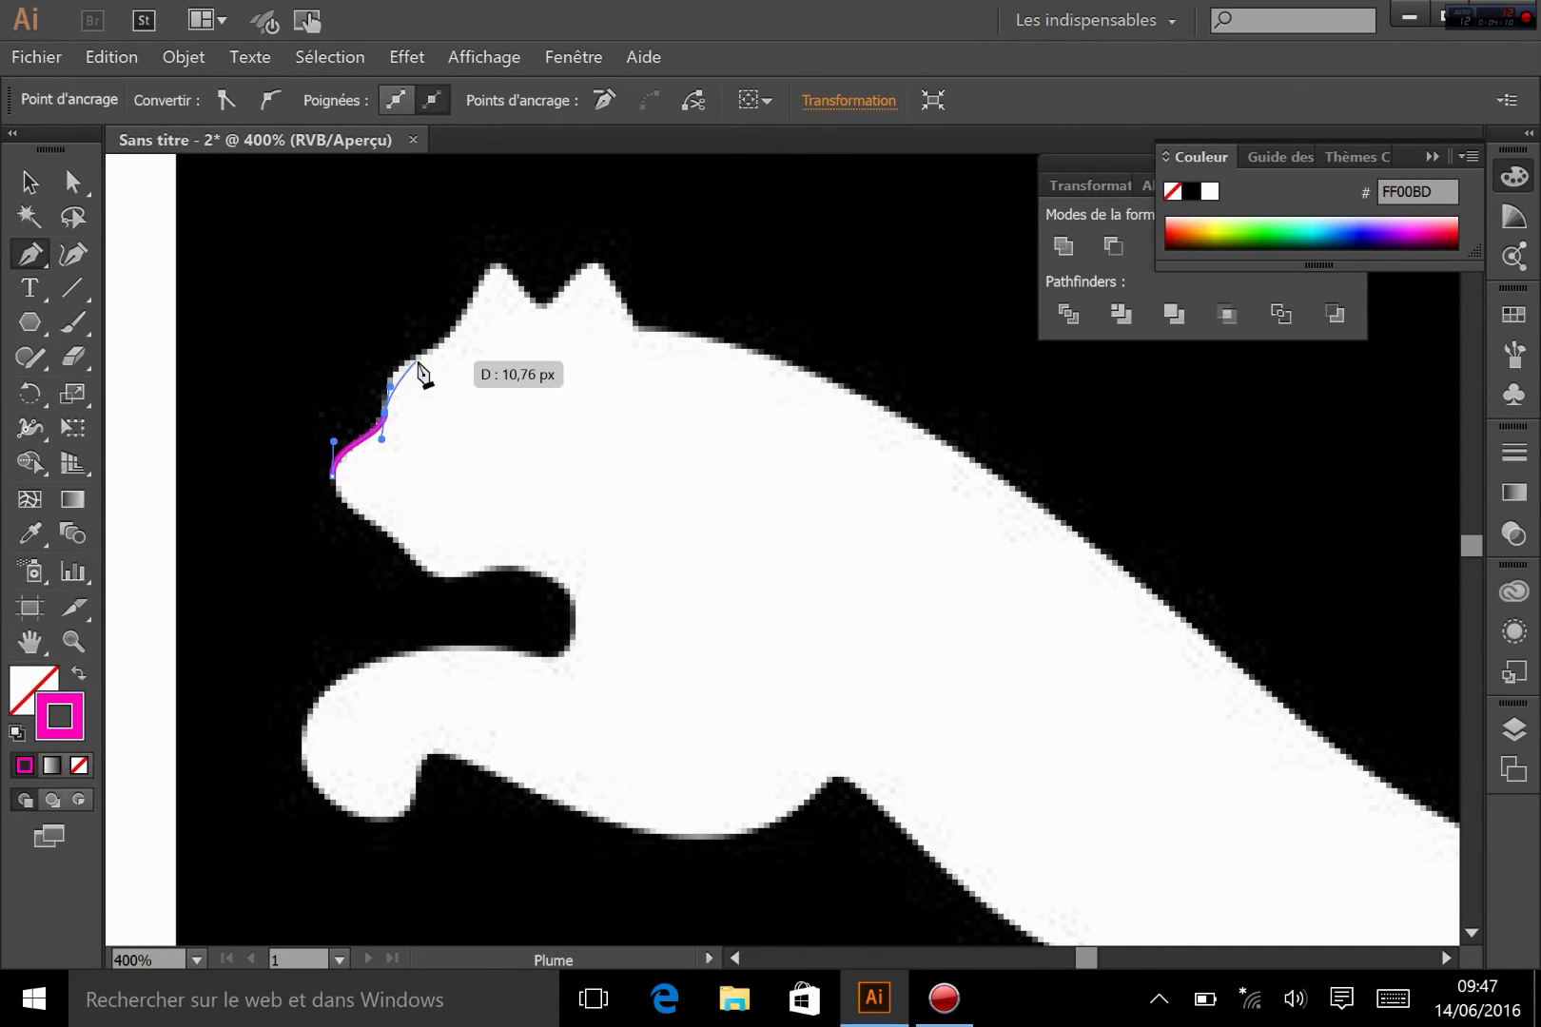
{"action": "left_click", "coordinate": [416, 359]}
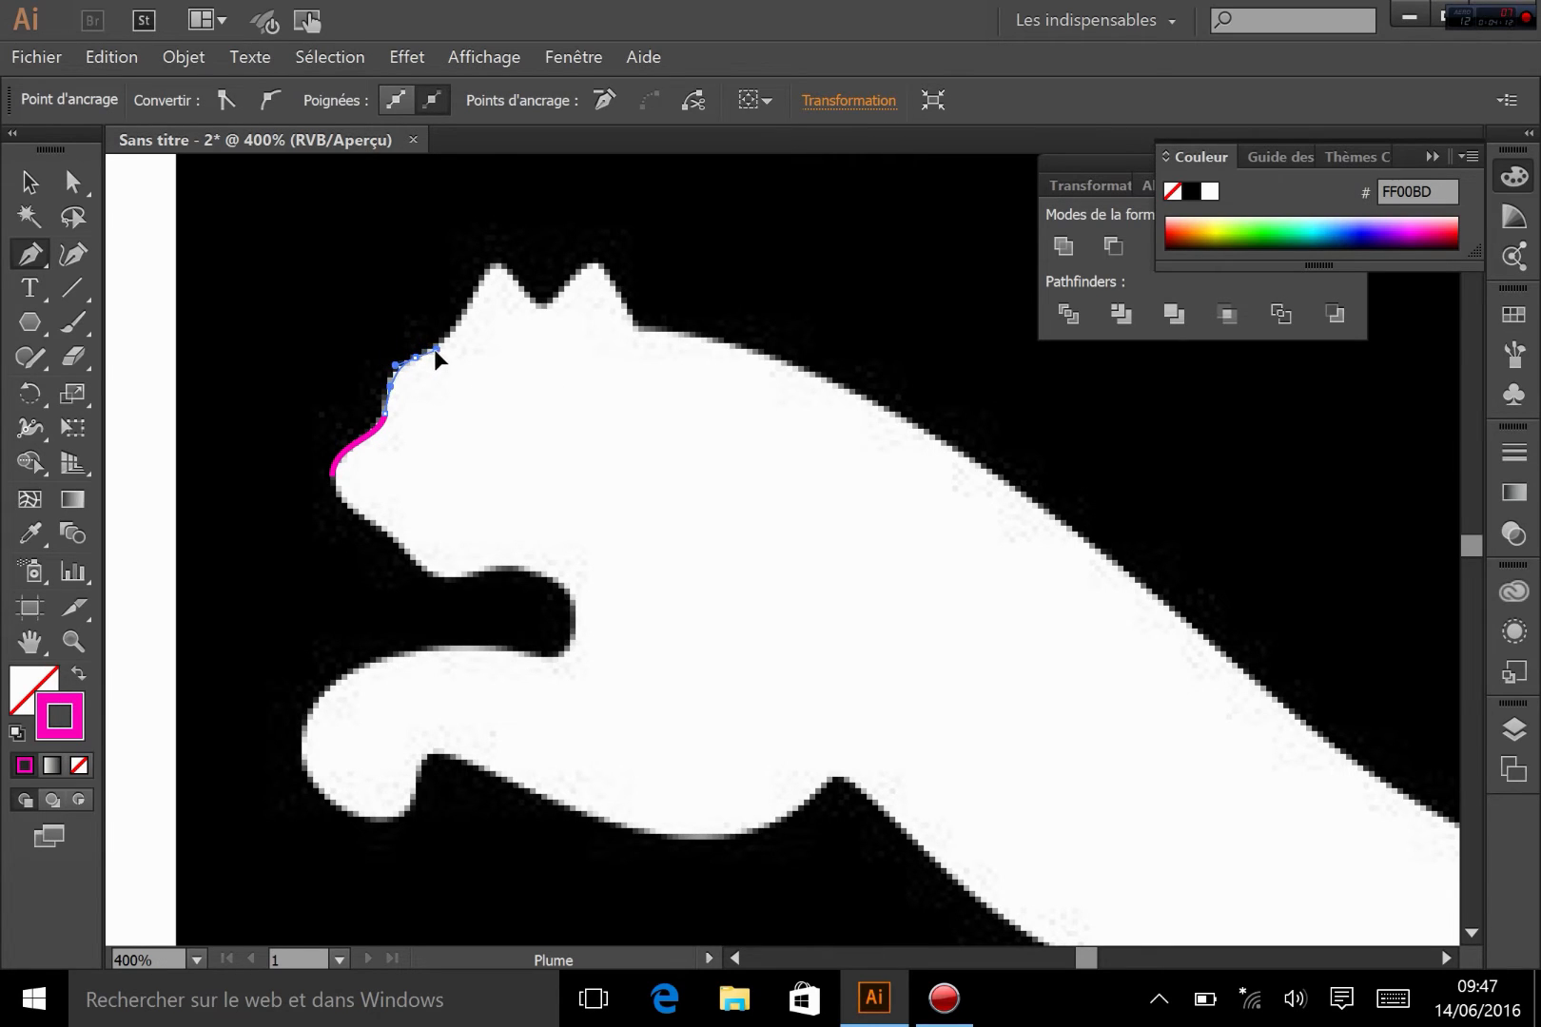
{"action": "left_click_drag", "start_coordinate": [434, 350], "coordinate": [445, 339]}
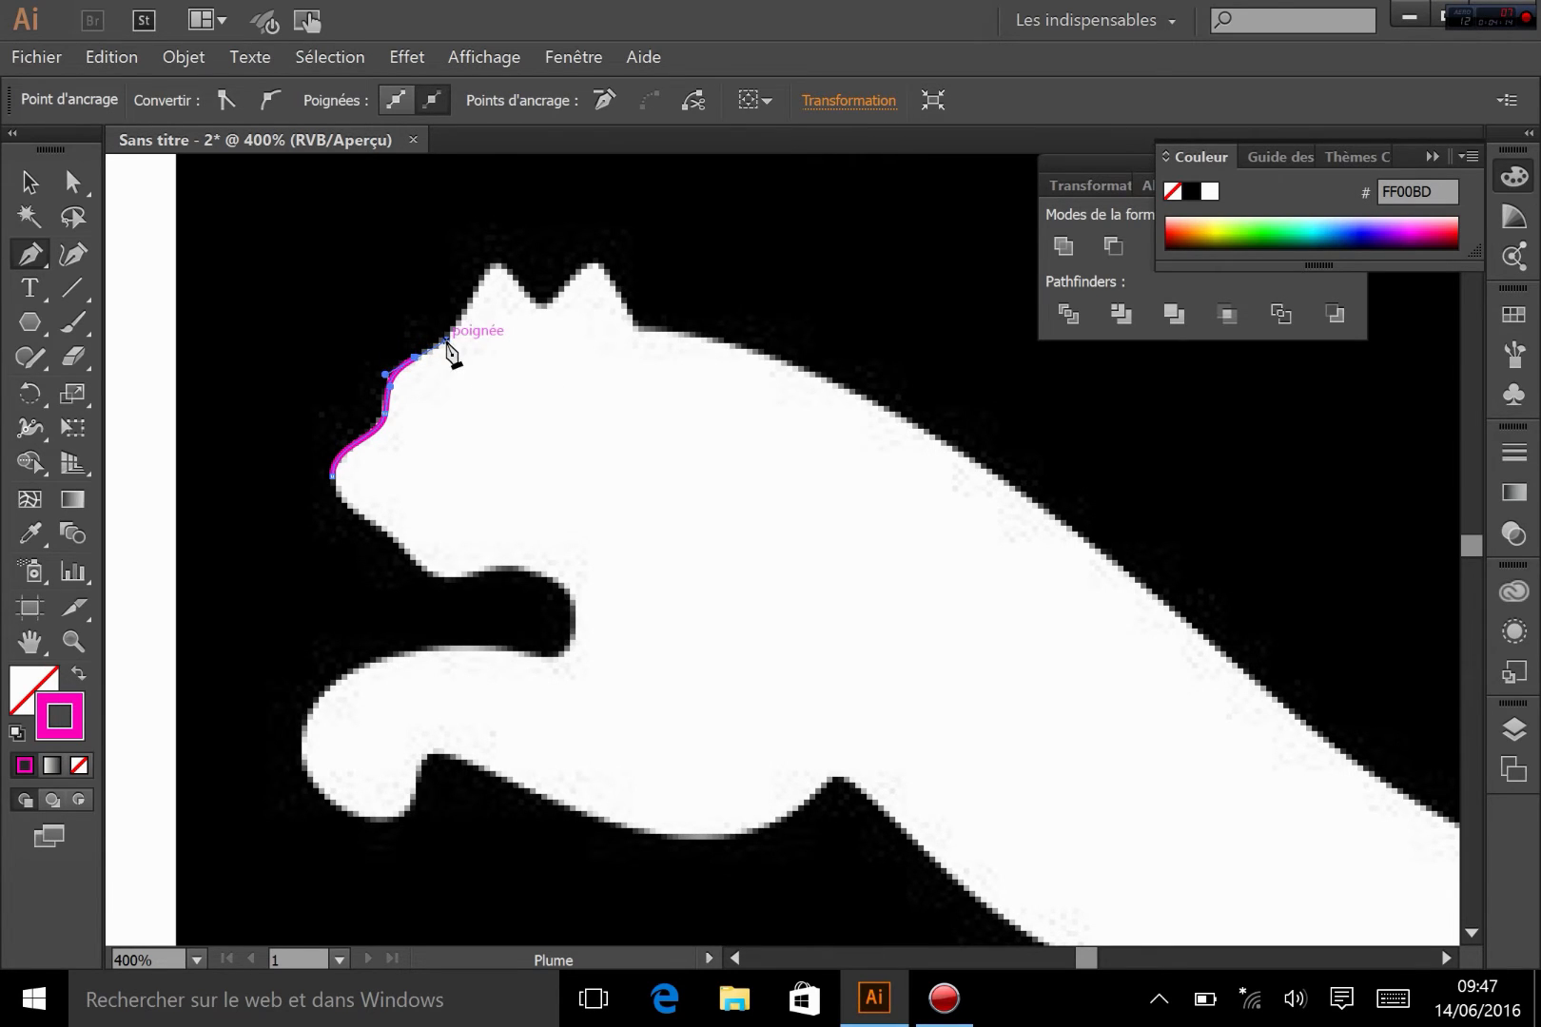
{"action": "left_click", "coordinate": [485, 266]}
{"action": "mouse_move", "coordinate": [486, 266]}
{"action": "left_mouse_down"}
{"action": "mouse_move", "coordinate": [546, 314]}
{"action": "mouse_move", "coordinate": [605, 270]}
{"action": "mouse_move", "coordinate": [646, 345]}
{"action": "mouse_move", "coordinate": [767, 347]}
{"action": "mouse_move", "coordinate": [745, 341]}
{"action": "left_mouse_up"}
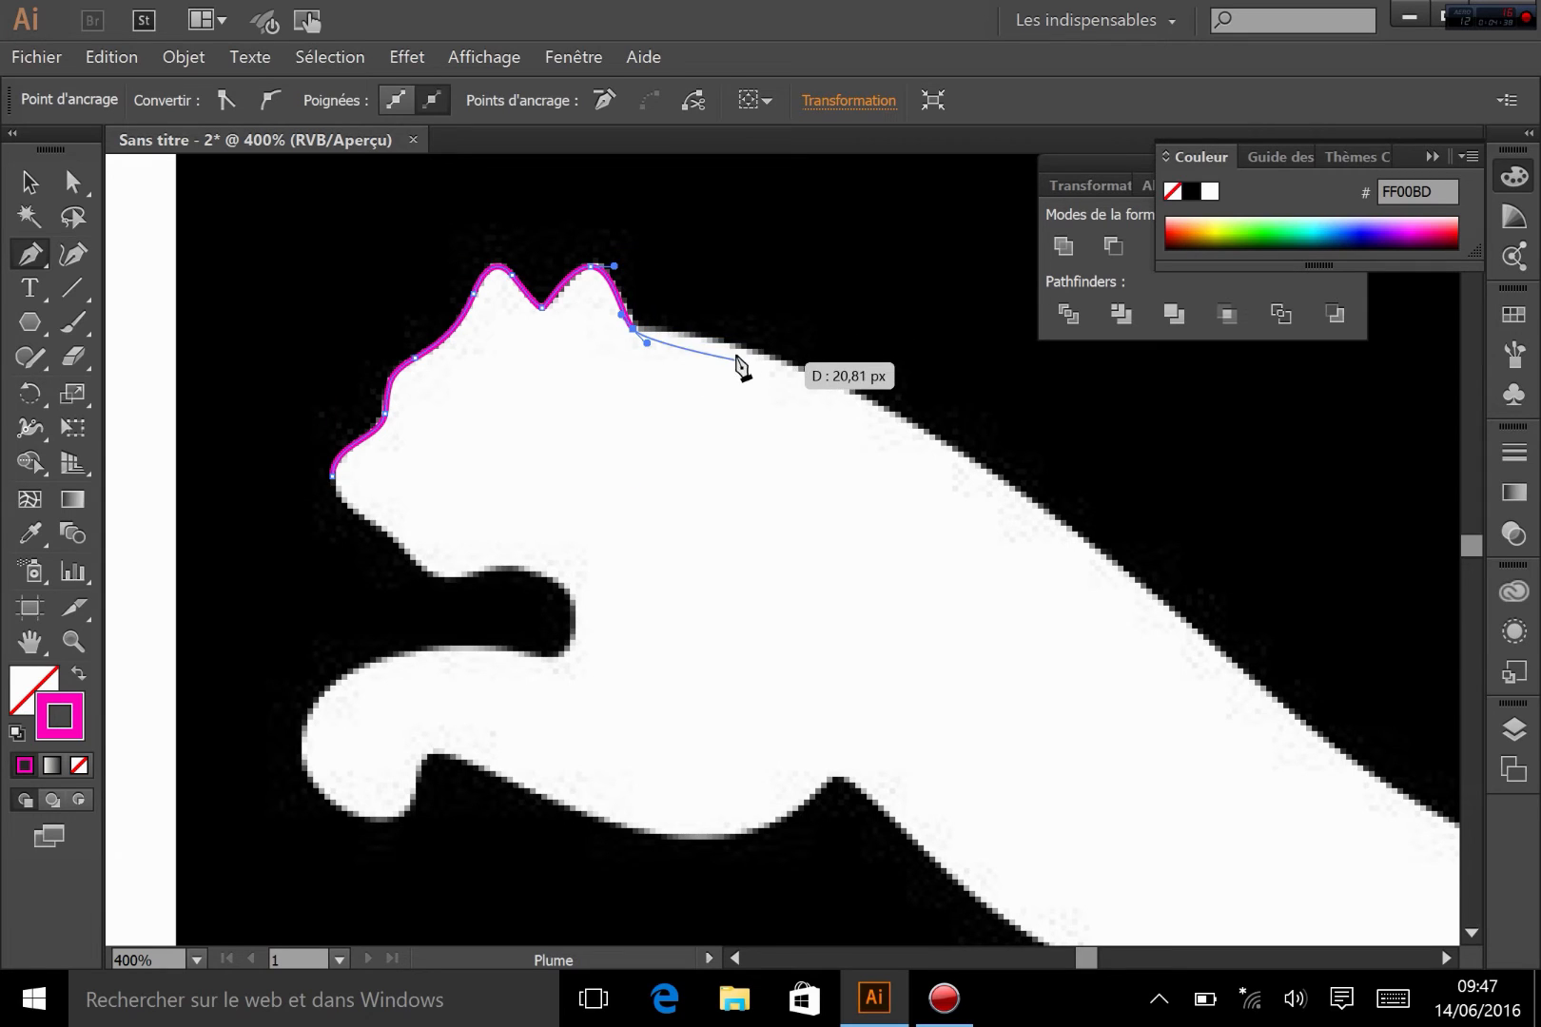
Step: Turn the anchor at the base of the rear ear into a corner and curve the path along the neck to the upper back
{"action": "left_click", "coordinate": [635, 330]}
{"action": "left_click_drag", "start_coordinate": [637, 334], "coordinate": [765, 359]}
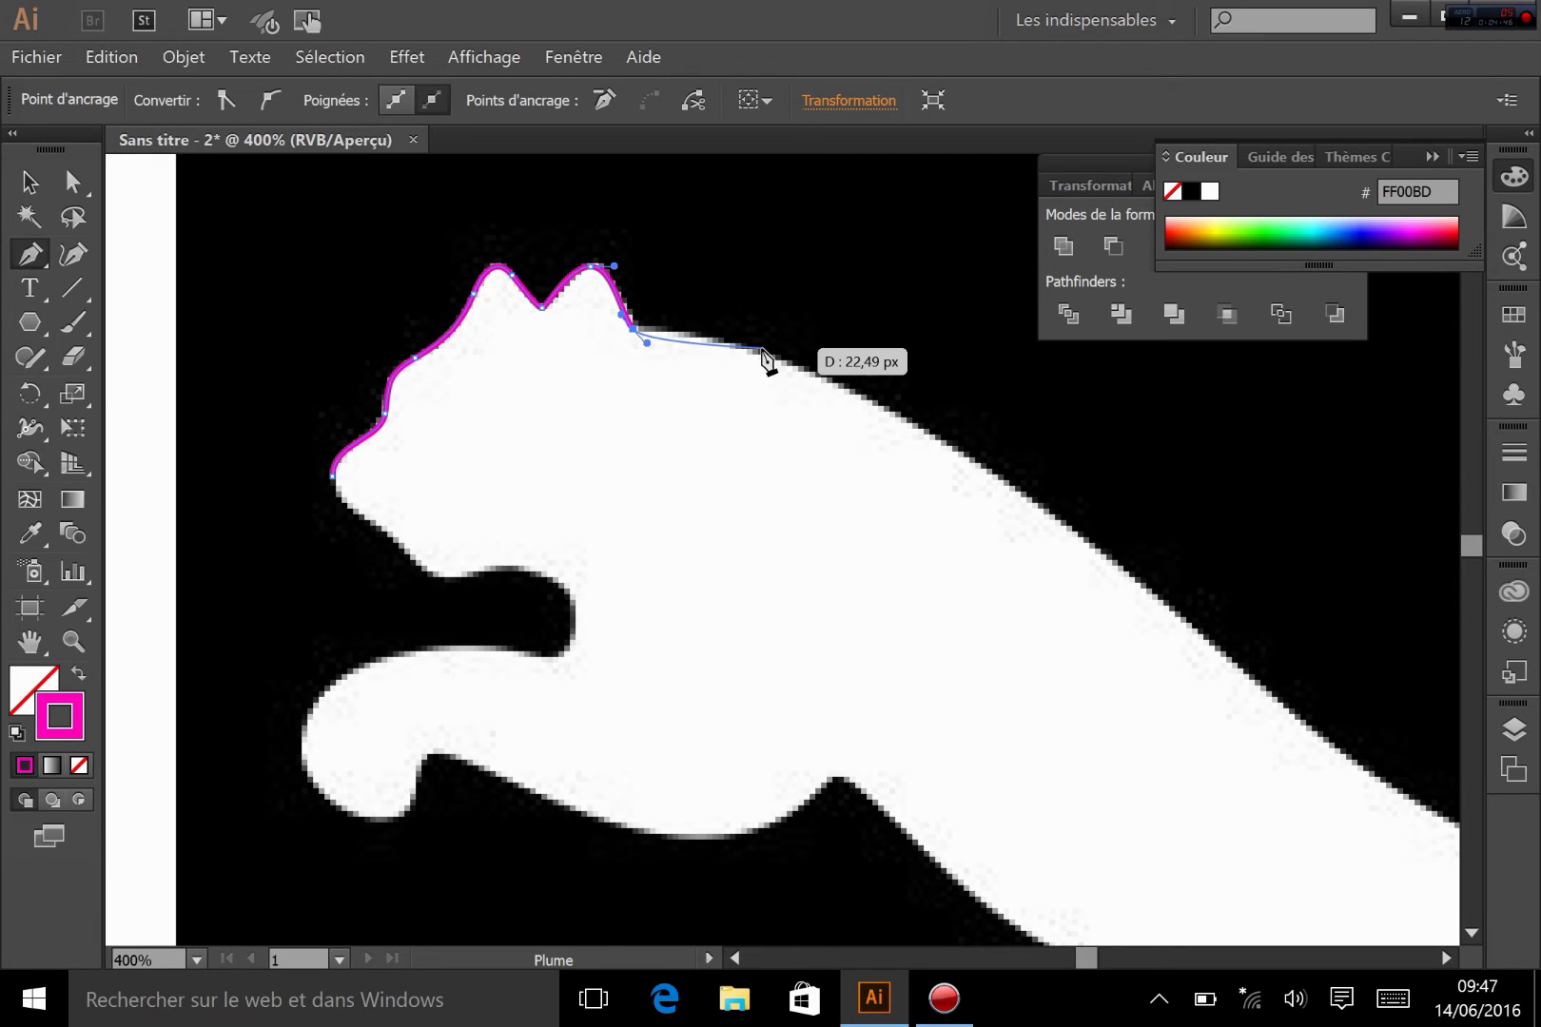
{"action": "left_click_drag", "start_coordinate": [767, 361], "coordinate": [642, 341]}
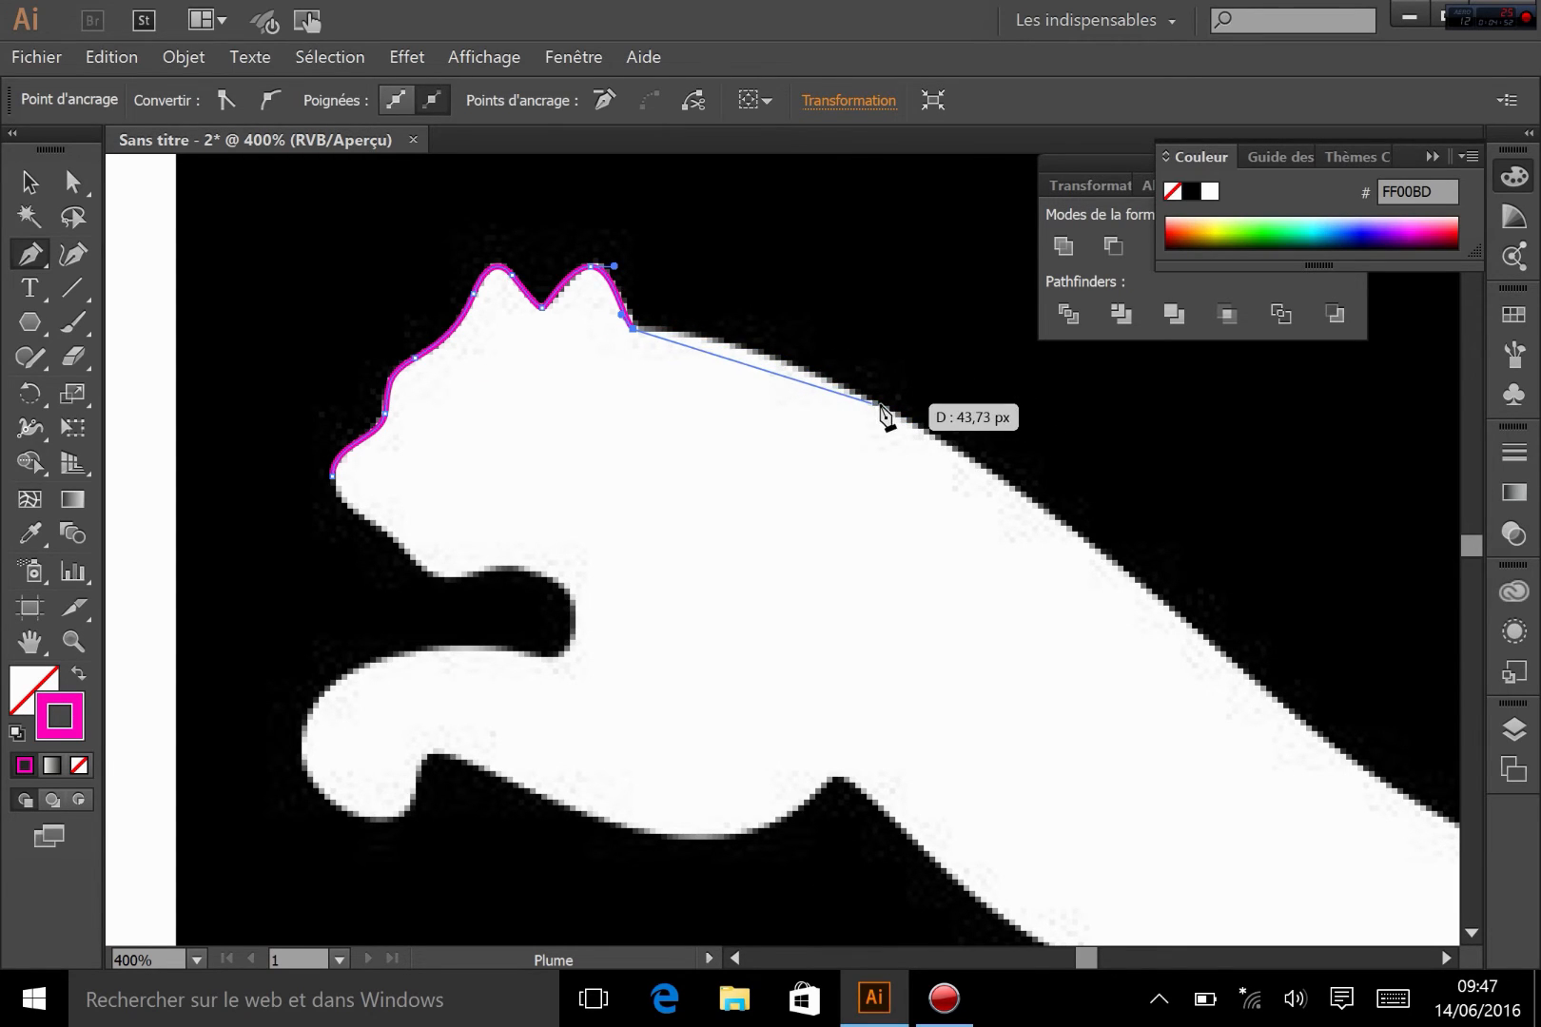
{"action": "left_click_drag", "start_coordinate": [878, 404], "coordinate": [1006, 480]}
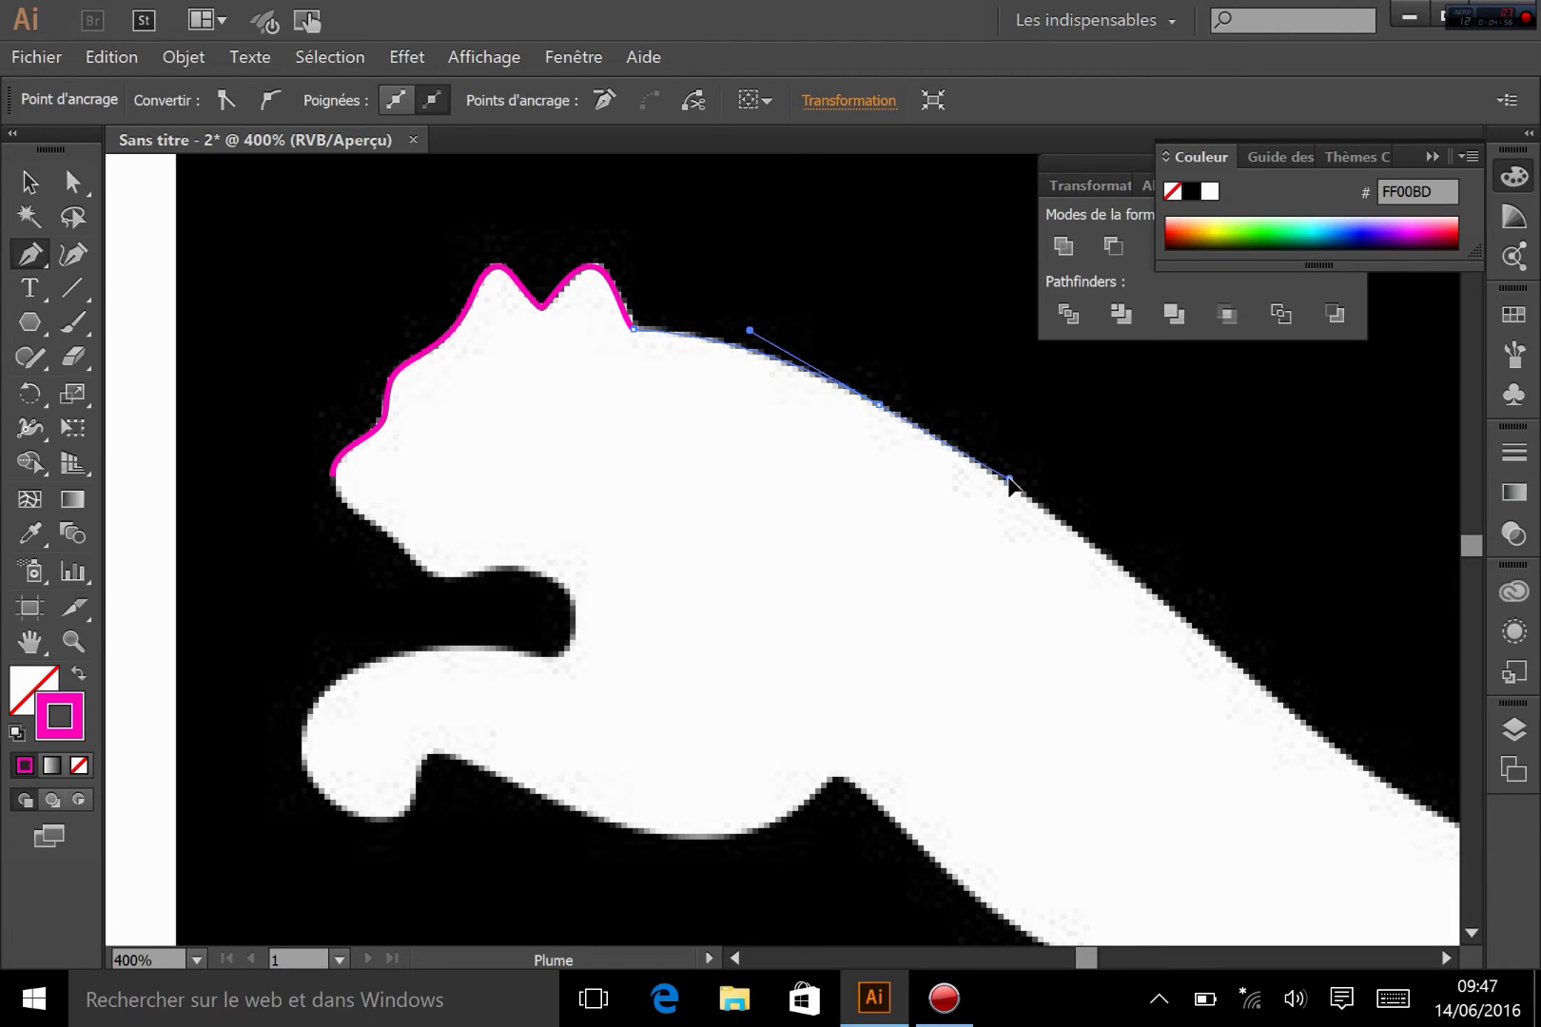
{"action": "left_click_drag", "start_coordinate": [1010, 483], "coordinate": [1012, 485]}
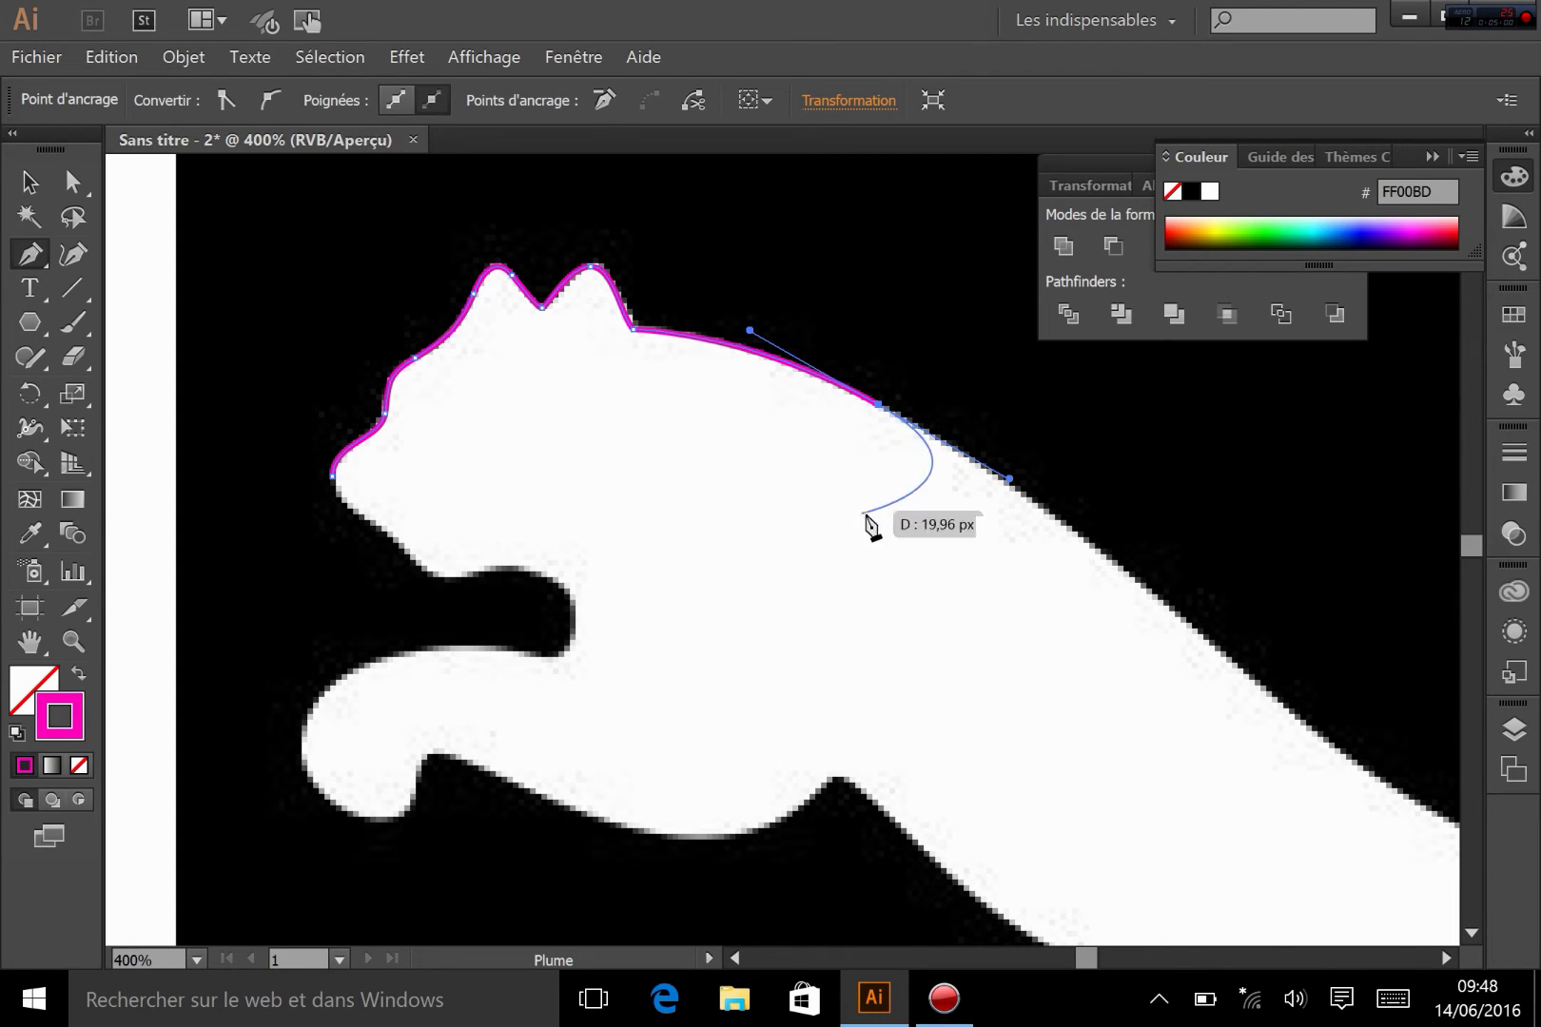
Step: Continue the path with a long curve down the puma's back, ending just before the low point ahead of the tail
{"action": "right_click", "coordinate": [1232, 639]}
{"action": "left_click_drag", "start_coordinate": [1087, 560], "coordinate": [673, 422]}
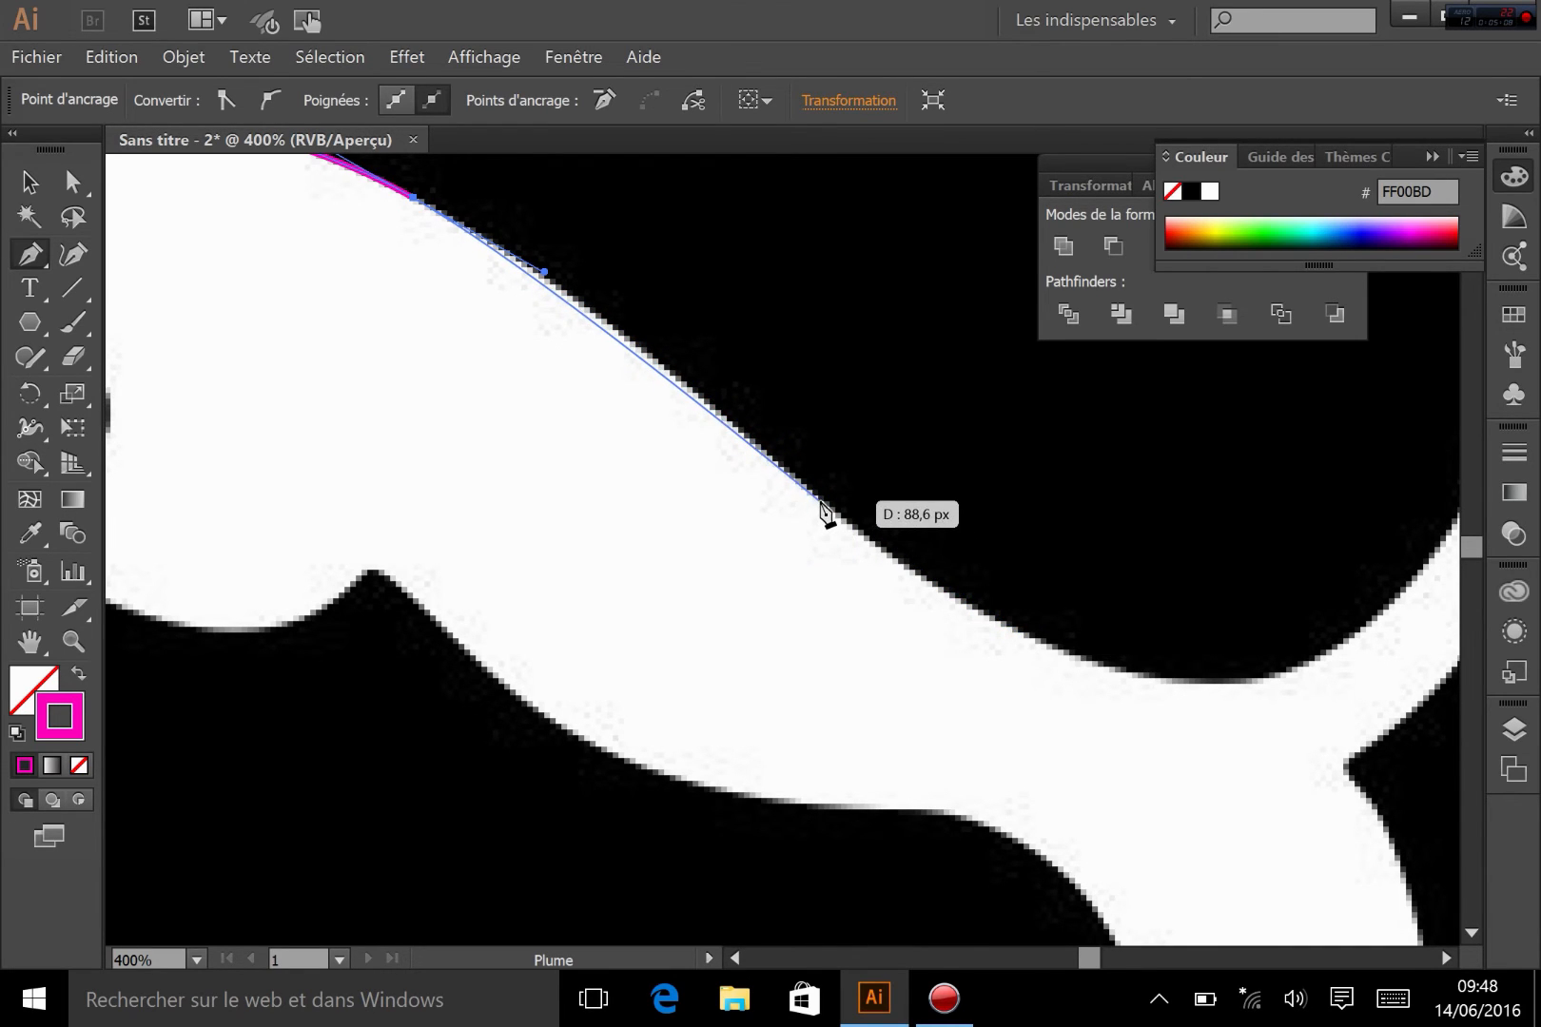
{"action": "left_click_drag", "start_coordinate": [877, 549], "coordinate": [1014, 675]}
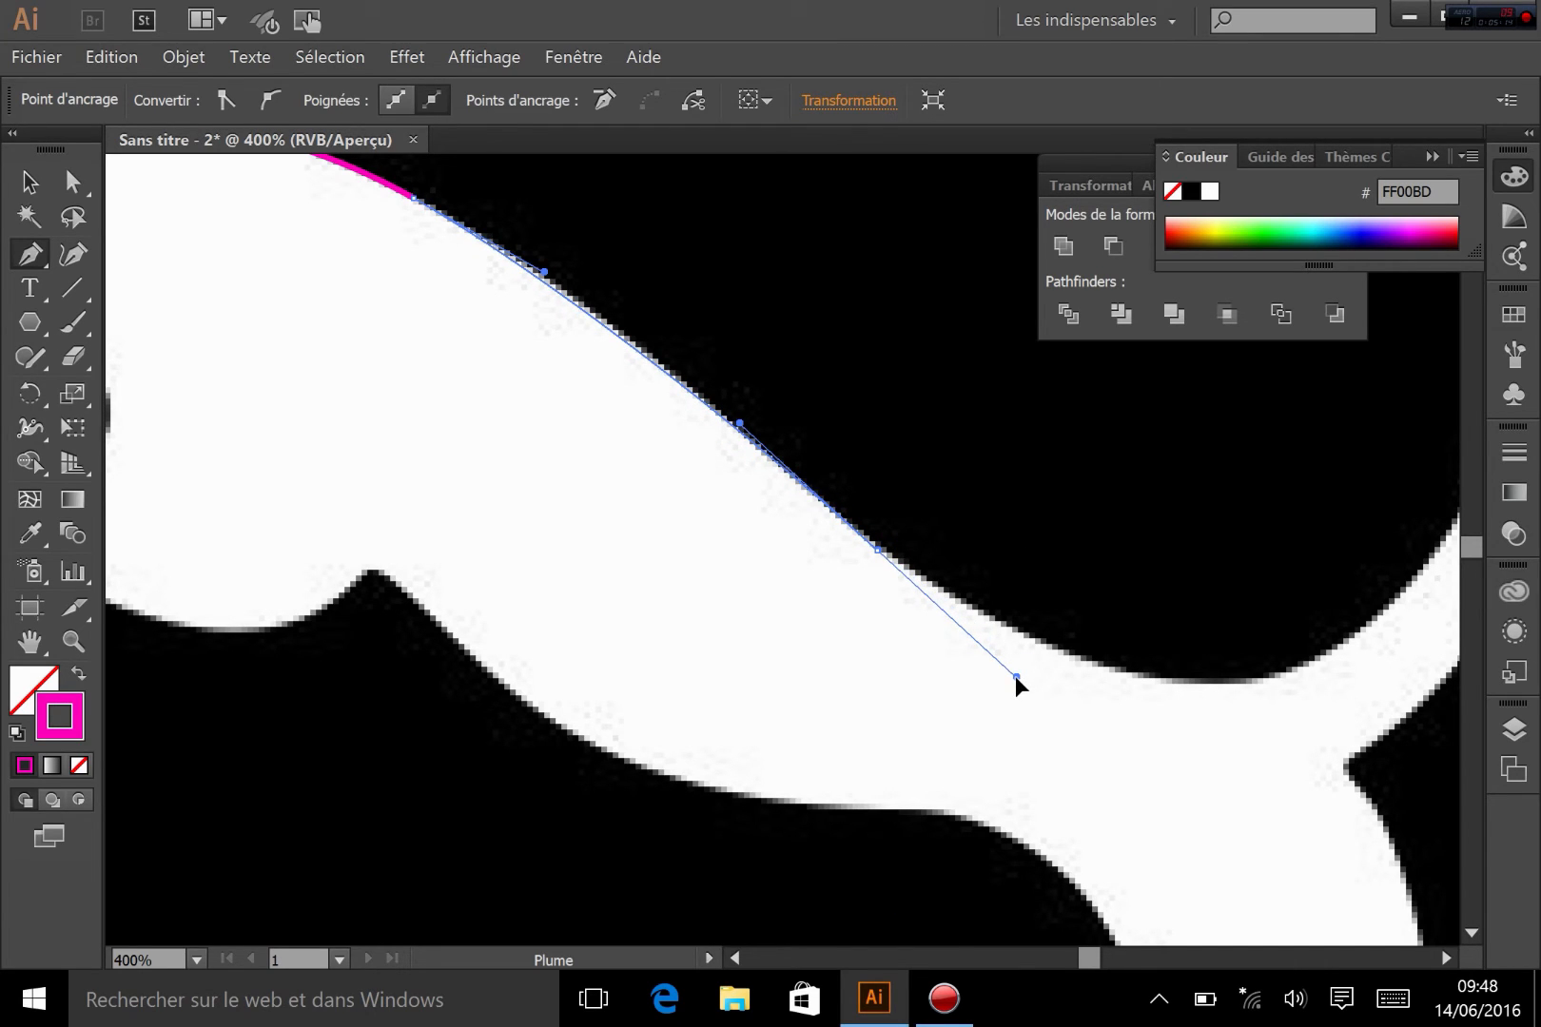
{"action": "key", "text": "space"}
{"action": "left_click_drag", "start_coordinate": [1015, 675], "coordinate": [1256, 704]}
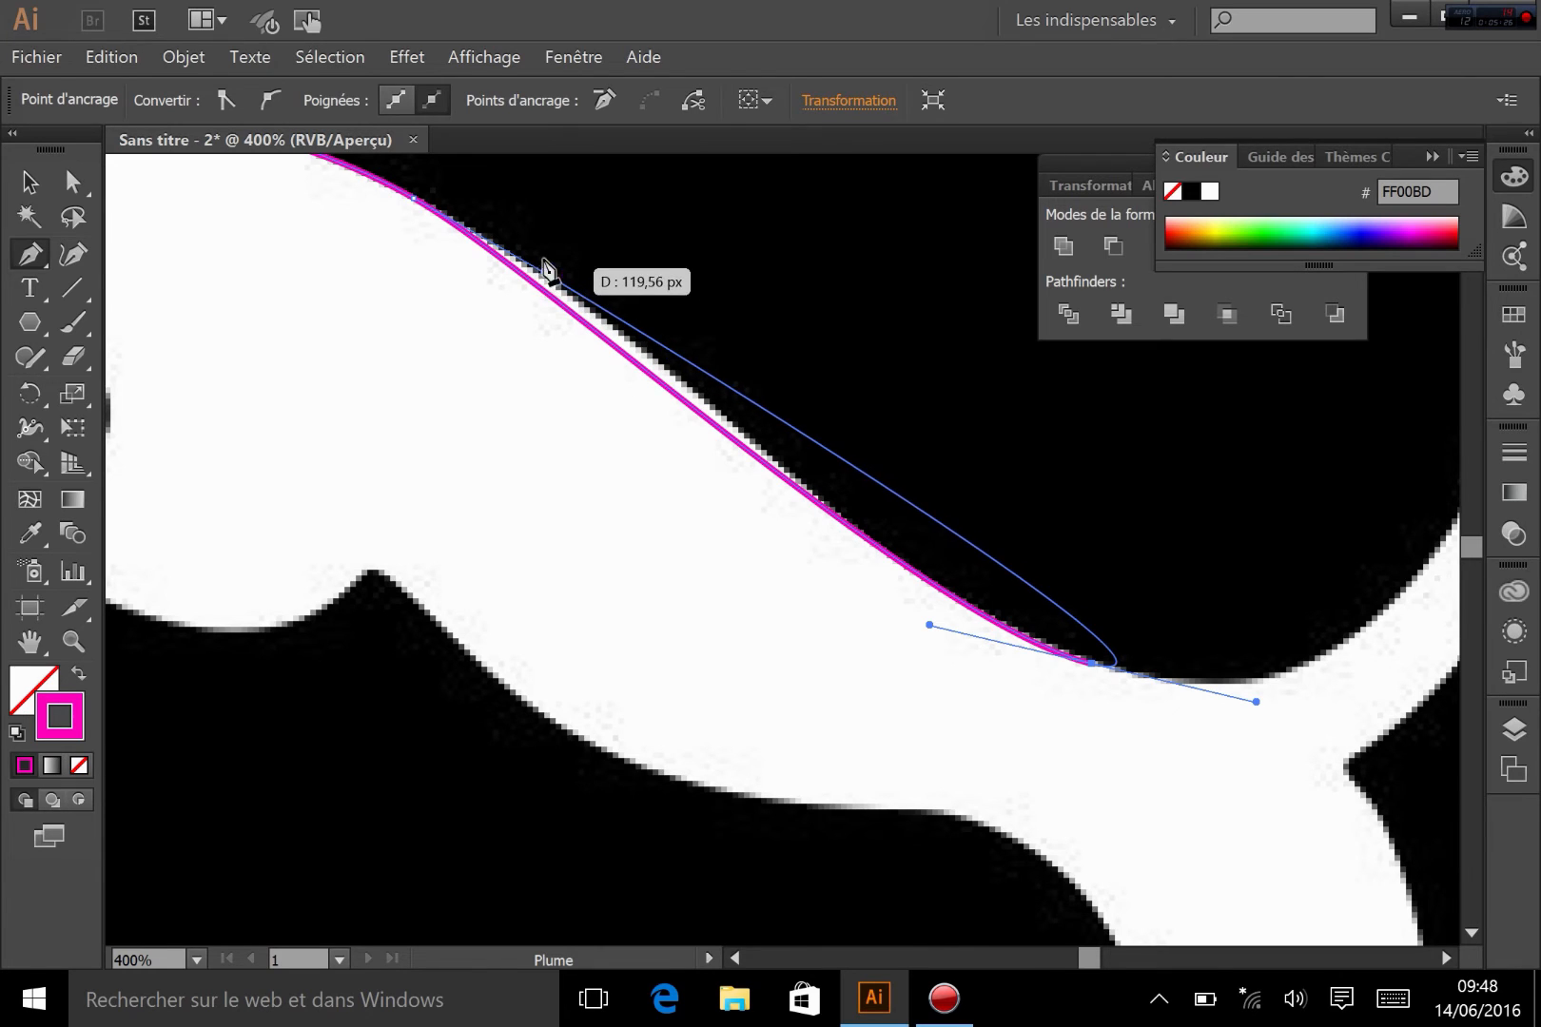
{"action": "left_click", "coordinate": [545, 272]}
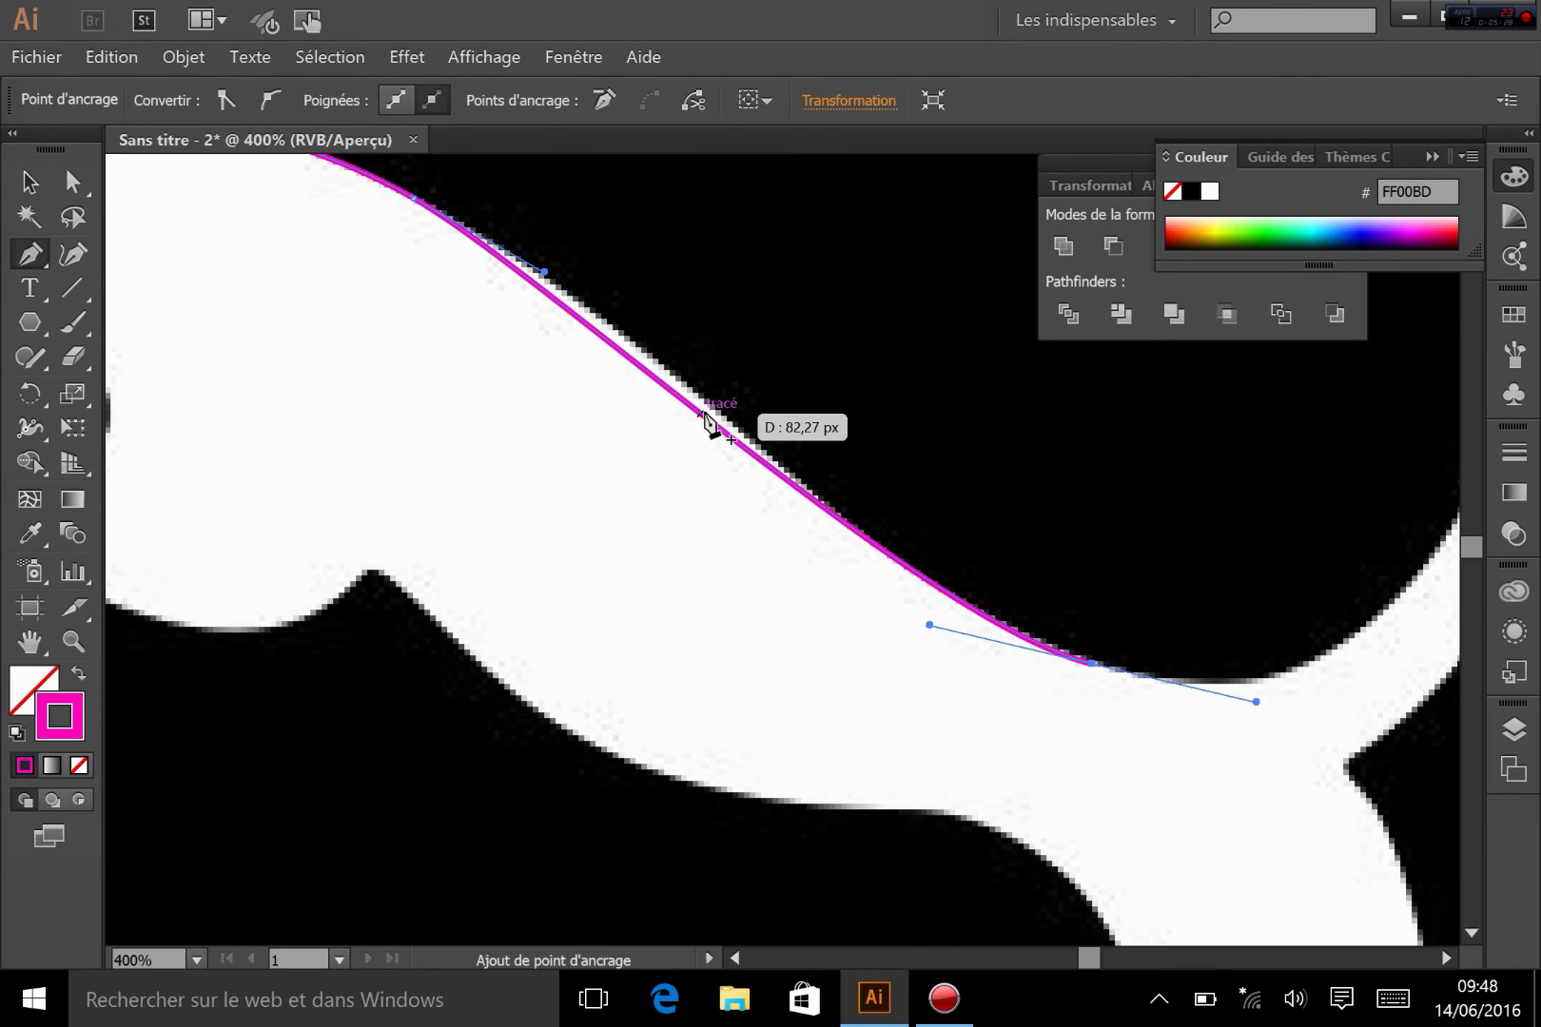
Step: Curve the path up the tail's upper edge and around its rounded tip
{"action": "left_click_drag", "start_coordinate": [1360, 651], "coordinate": [629, 753]}
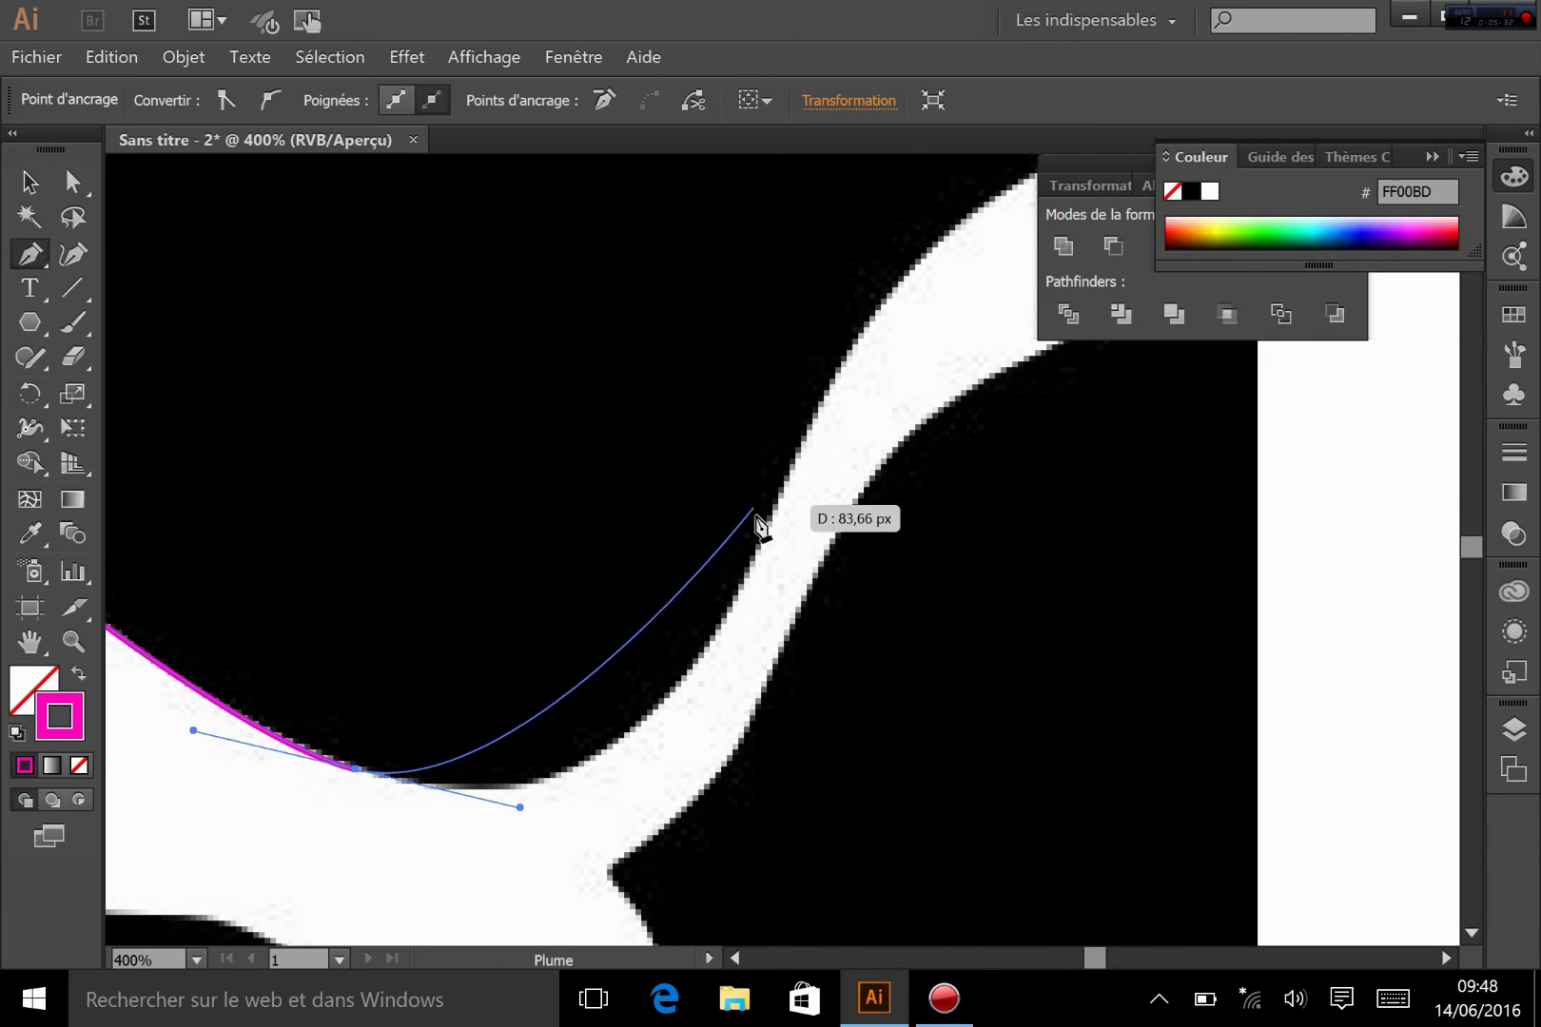
{"action": "left_click_drag", "start_coordinate": [764, 532], "coordinate": [880, 272]}
{"action": "key", "text": "space"}
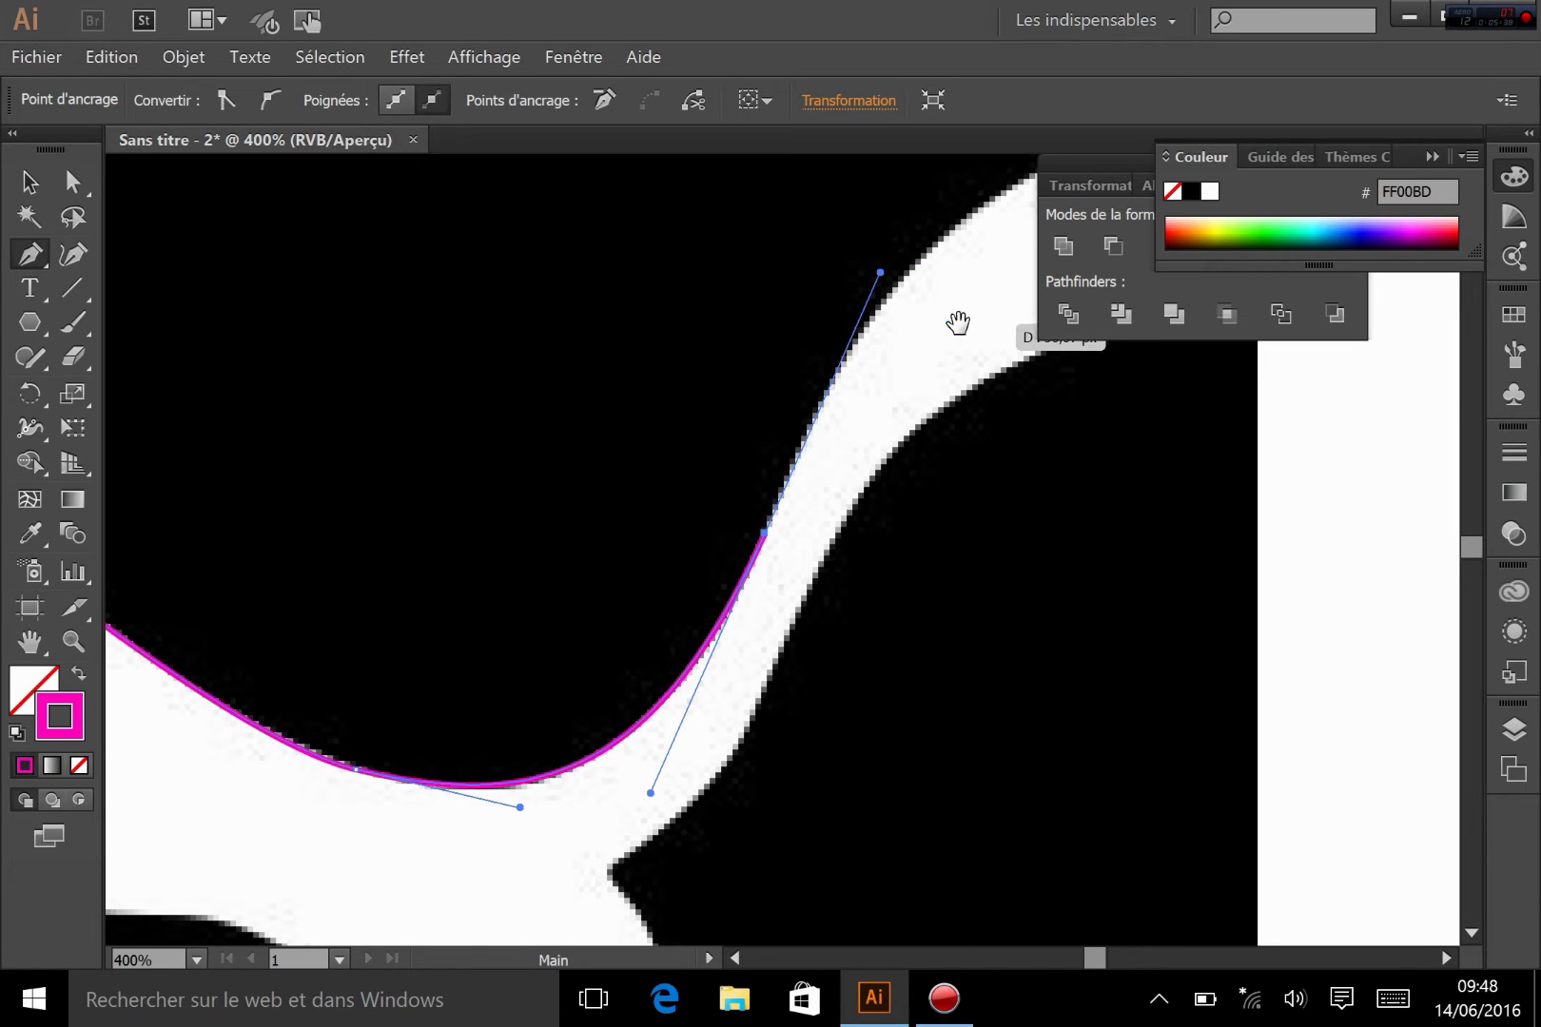
{"action": "left_click_drag", "start_coordinate": [959, 326], "coordinate": [636, 585]}
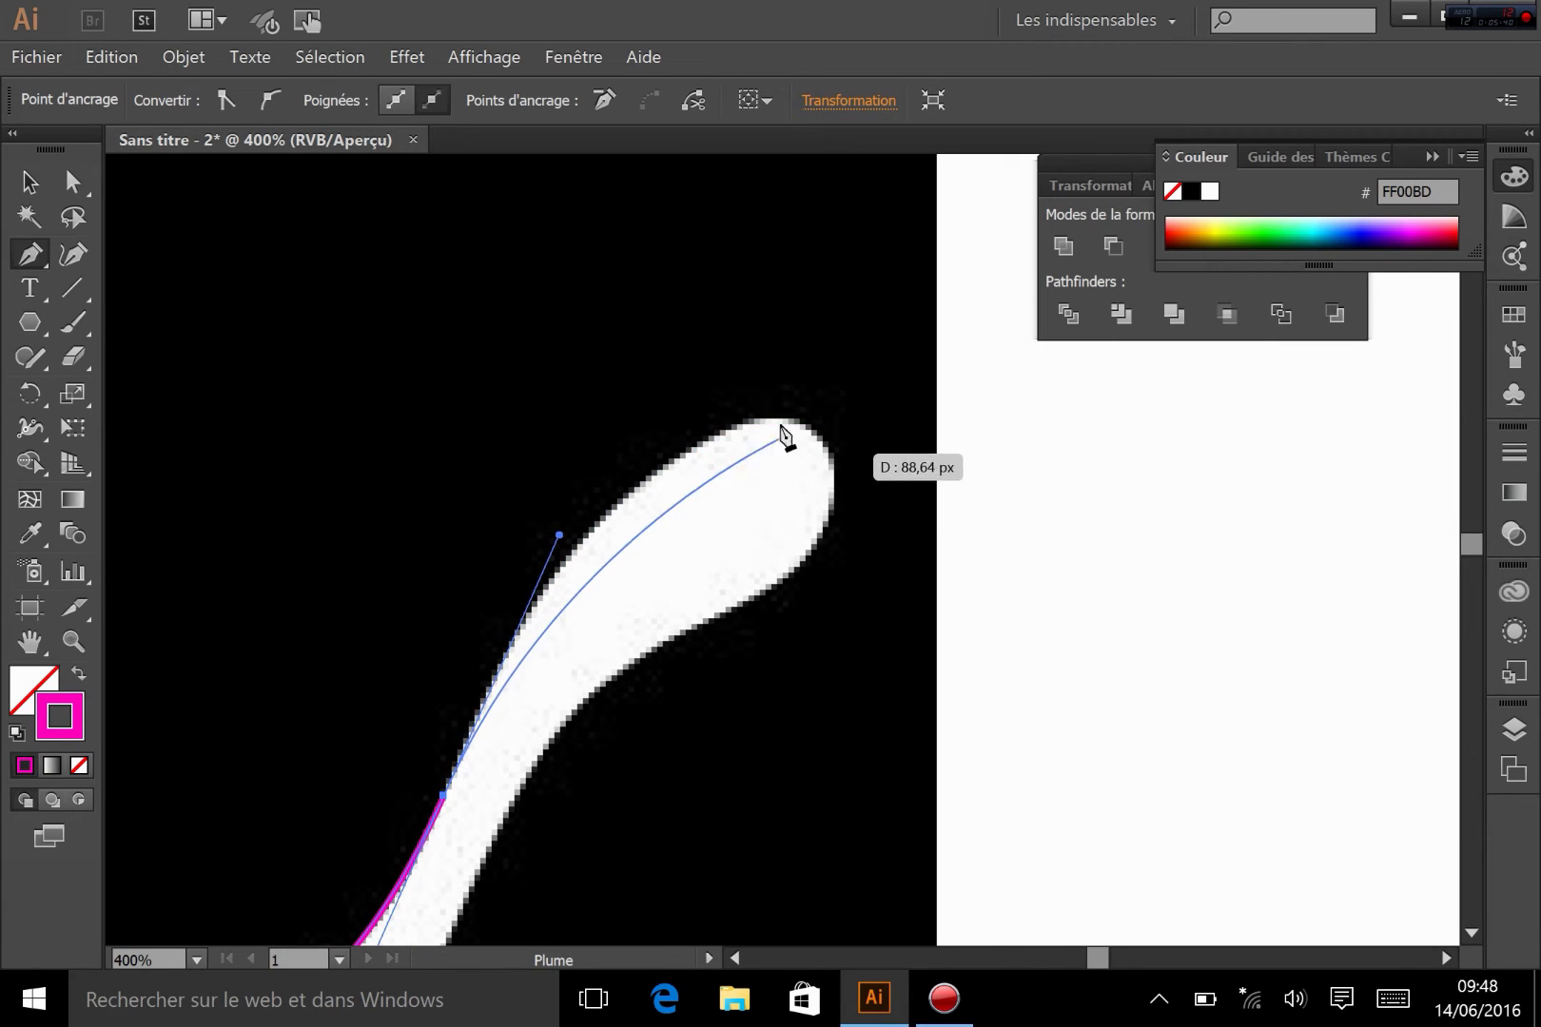
{"action": "mouse_move", "coordinate": [776, 417]}
{"action": "left_mouse_down"}
{"action": "mouse_move", "coordinate": [904, 418]}
{"action": "mouse_move", "coordinate": [870, 423]}
{"action": "mouse_move", "coordinate": [883, 434]}
{"action": "mouse_move", "coordinate": [867, 418]}
{"action": "left_mouse_up"}
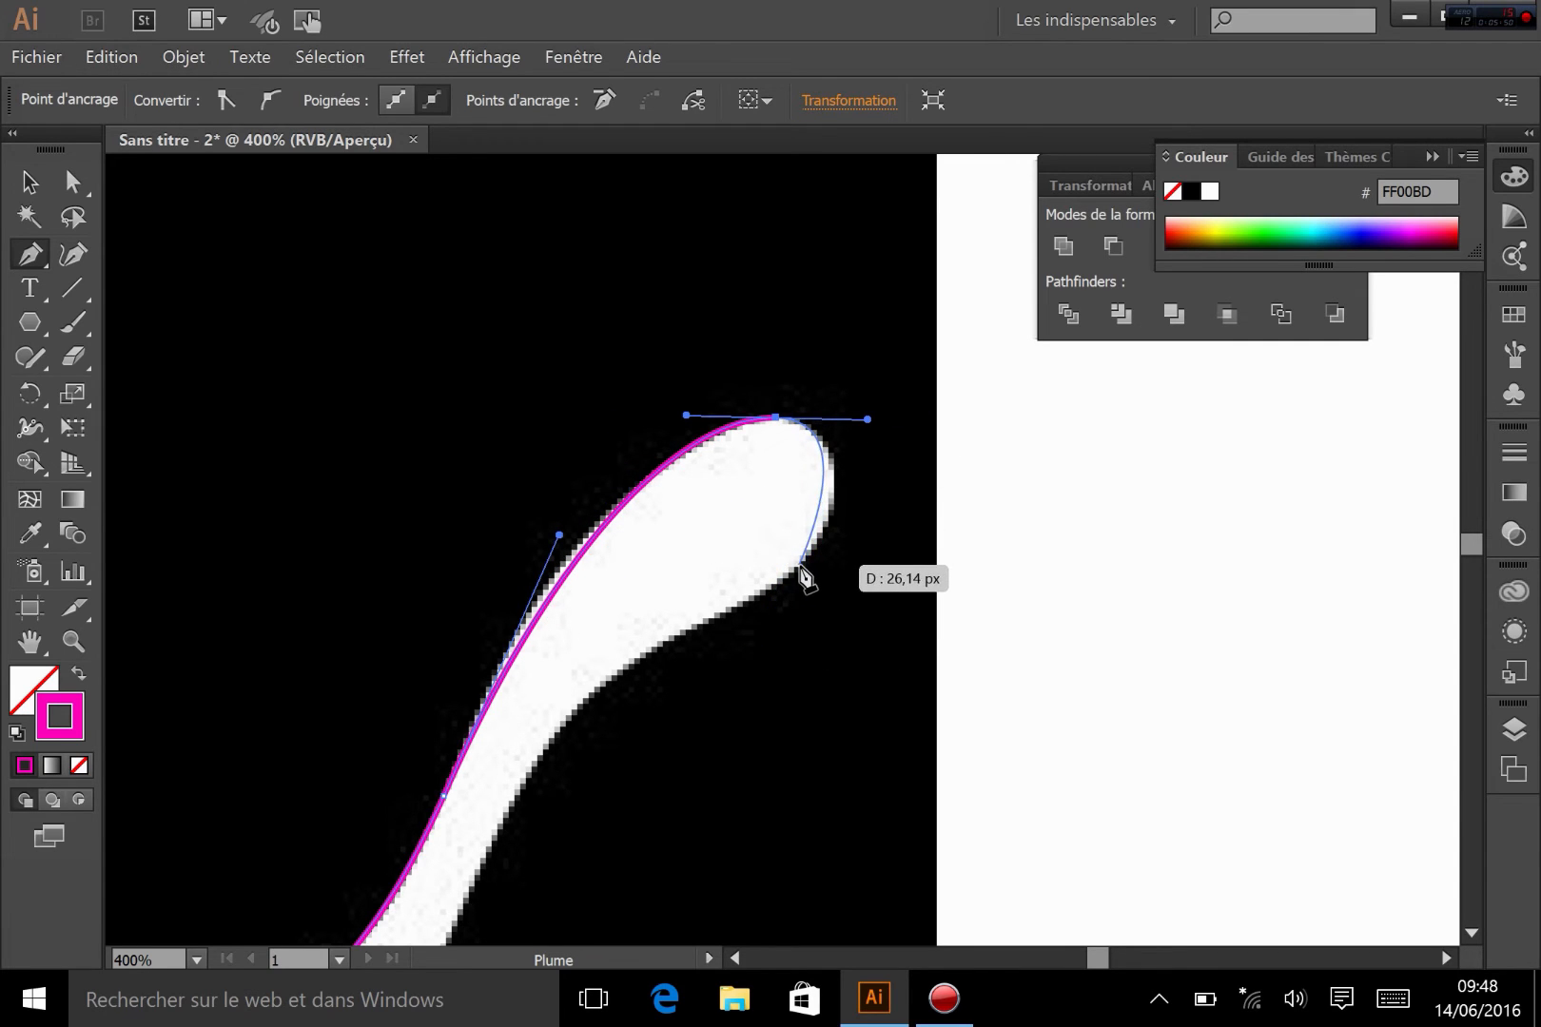
{"action": "left_click_drag", "start_coordinate": [801, 566], "coordinate": [752, 603]}
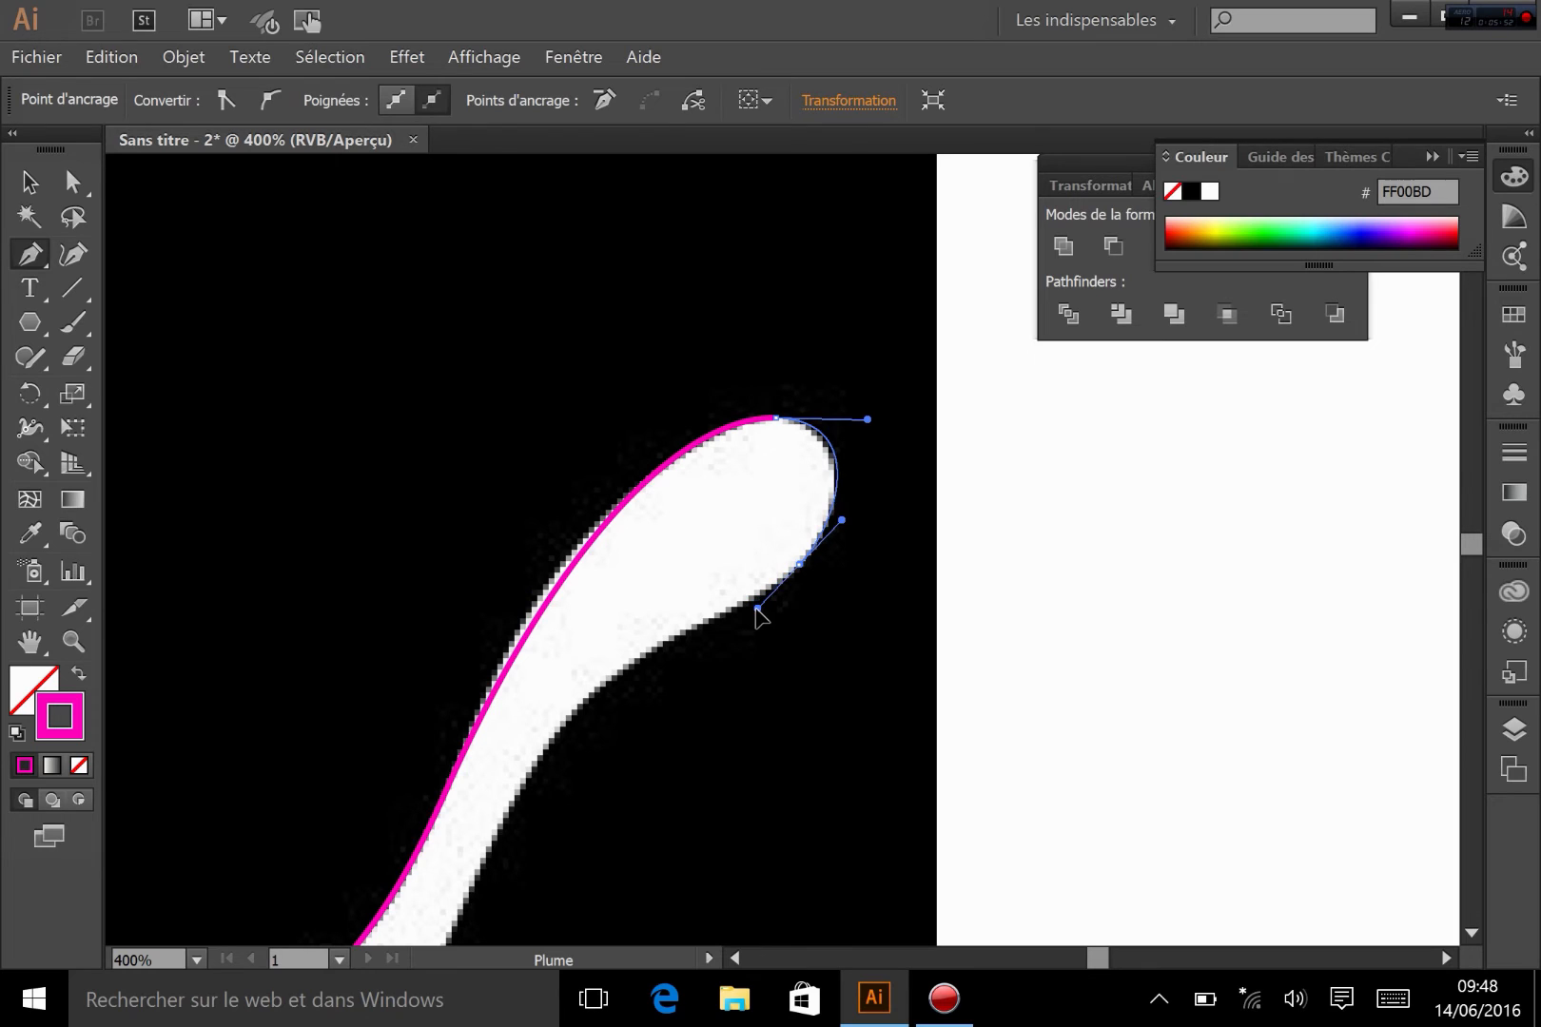
Step: Trace the tail's lower edge down to where it meets the hind leg, leaving a corner anchor without an outgoing handle
{"action": "left_click_drag", "start_coordinate": [825, 540], "coordinate": [963, 346]}
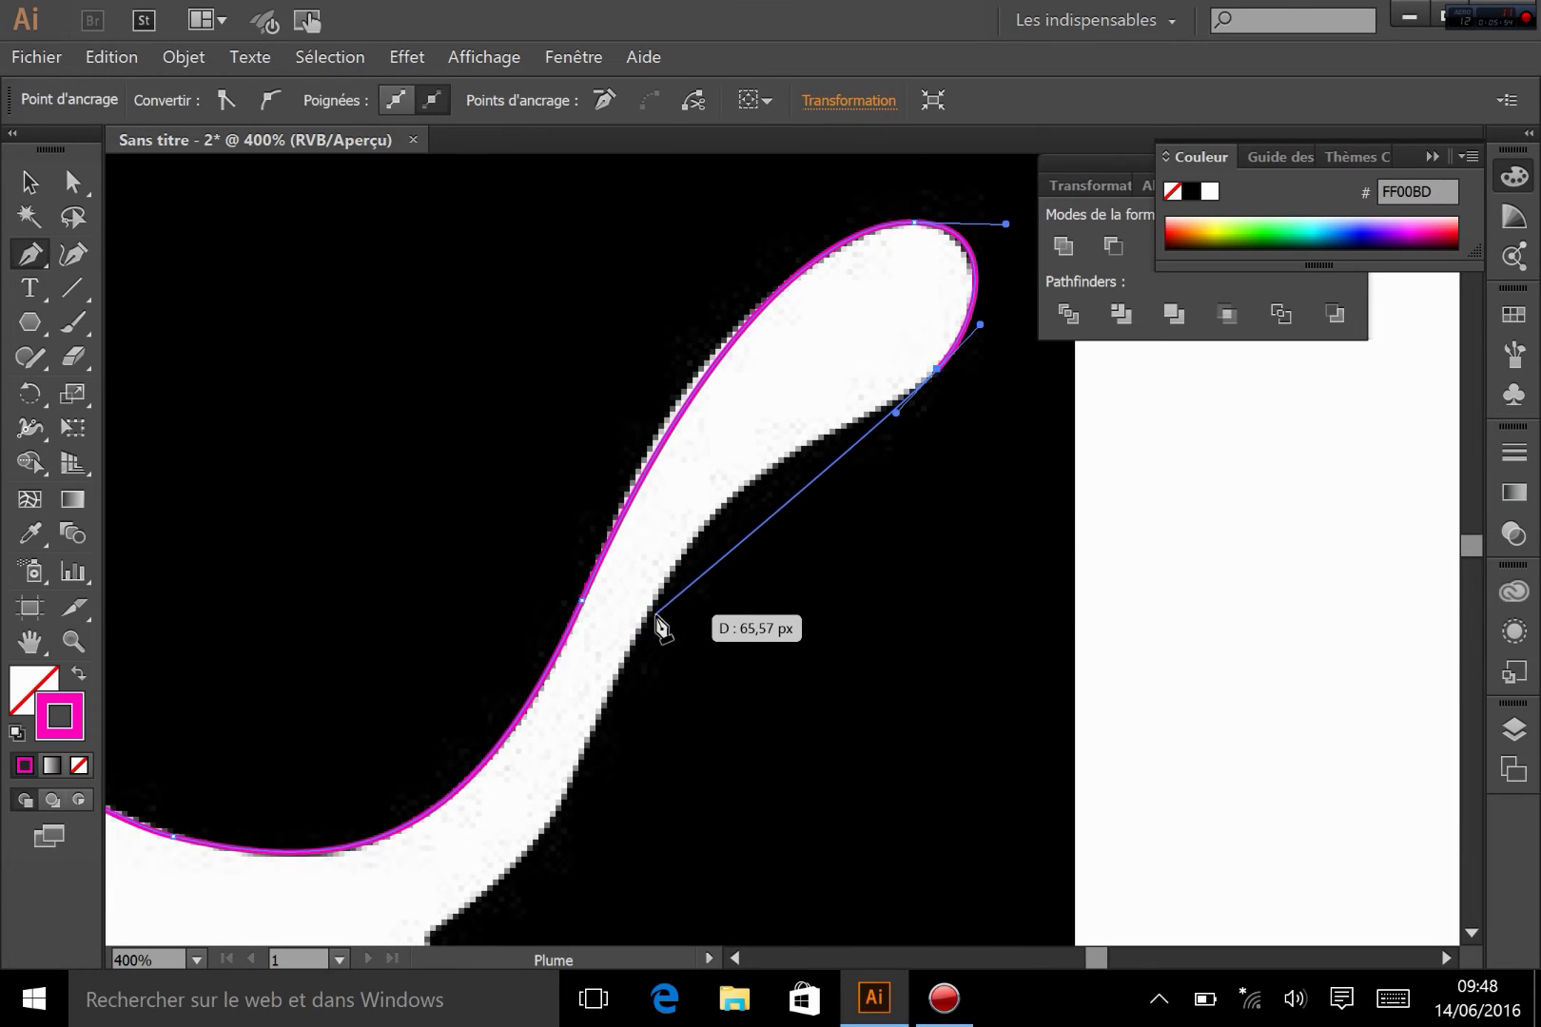
{"action": "left_click_drag", "start_coordinate": [649, 610], "coordinate": [853, 447]}
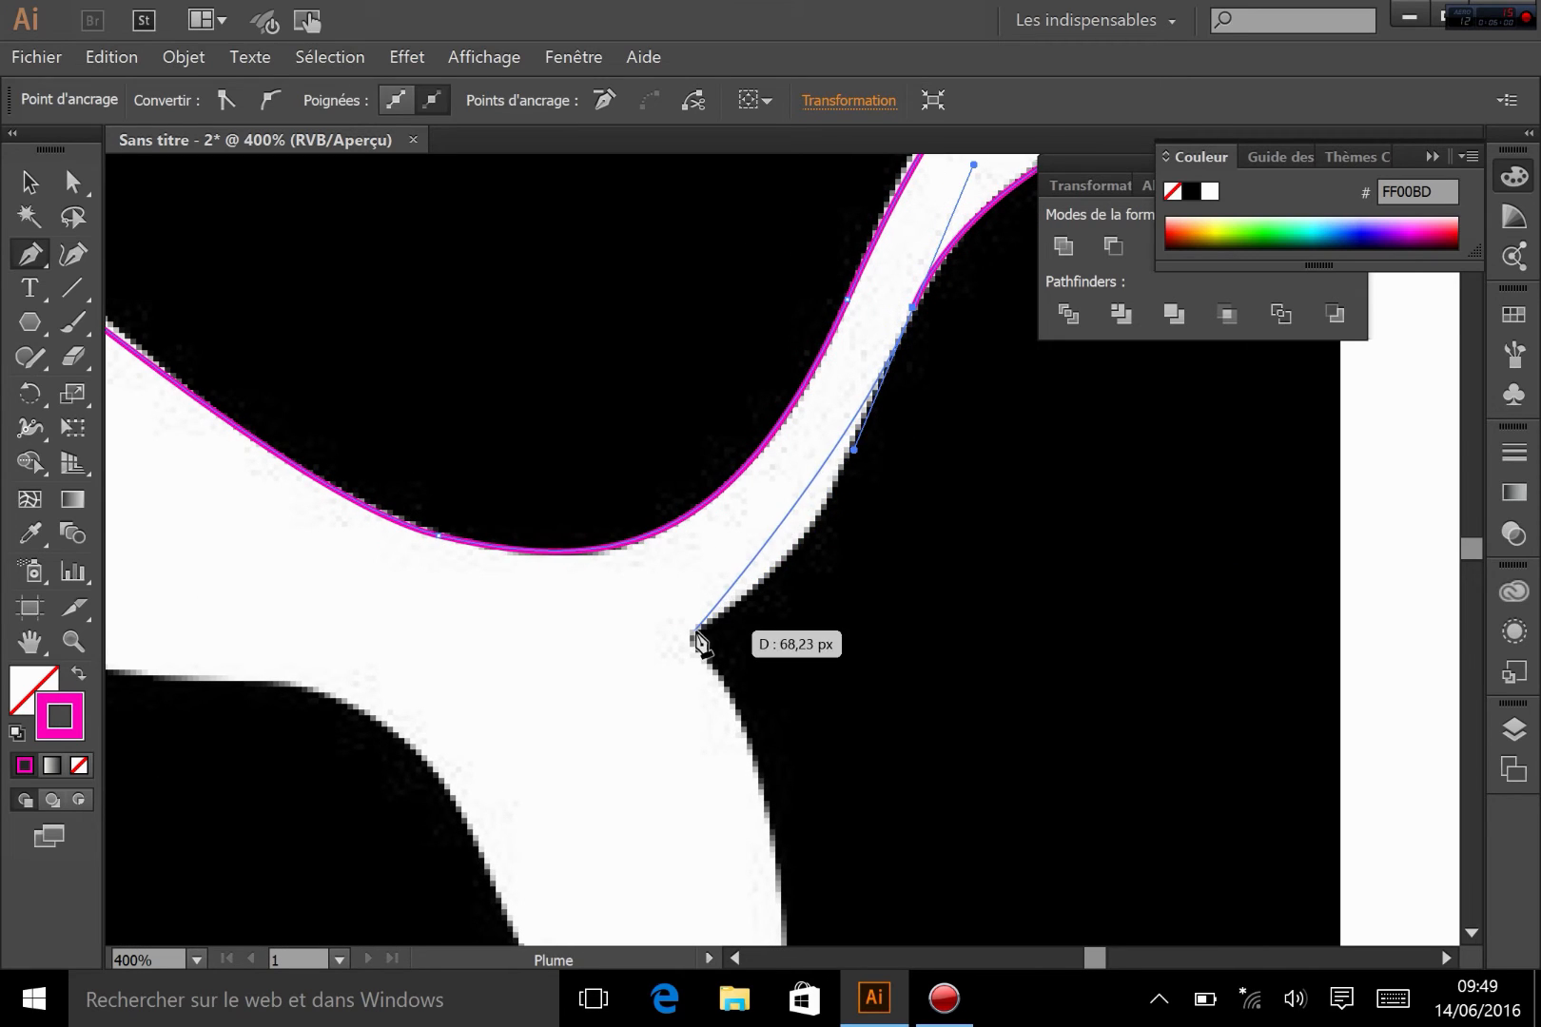
{"action": "mouse_move", "coordinate": [695, 632]}
{"action": "left_mouse_down"}
{"action": "mouse_move", "coordinate": [618, 628]}
{"action": "mouse_move", "coordinate": [573, 697]}
{"action": "left_mouse_up"}
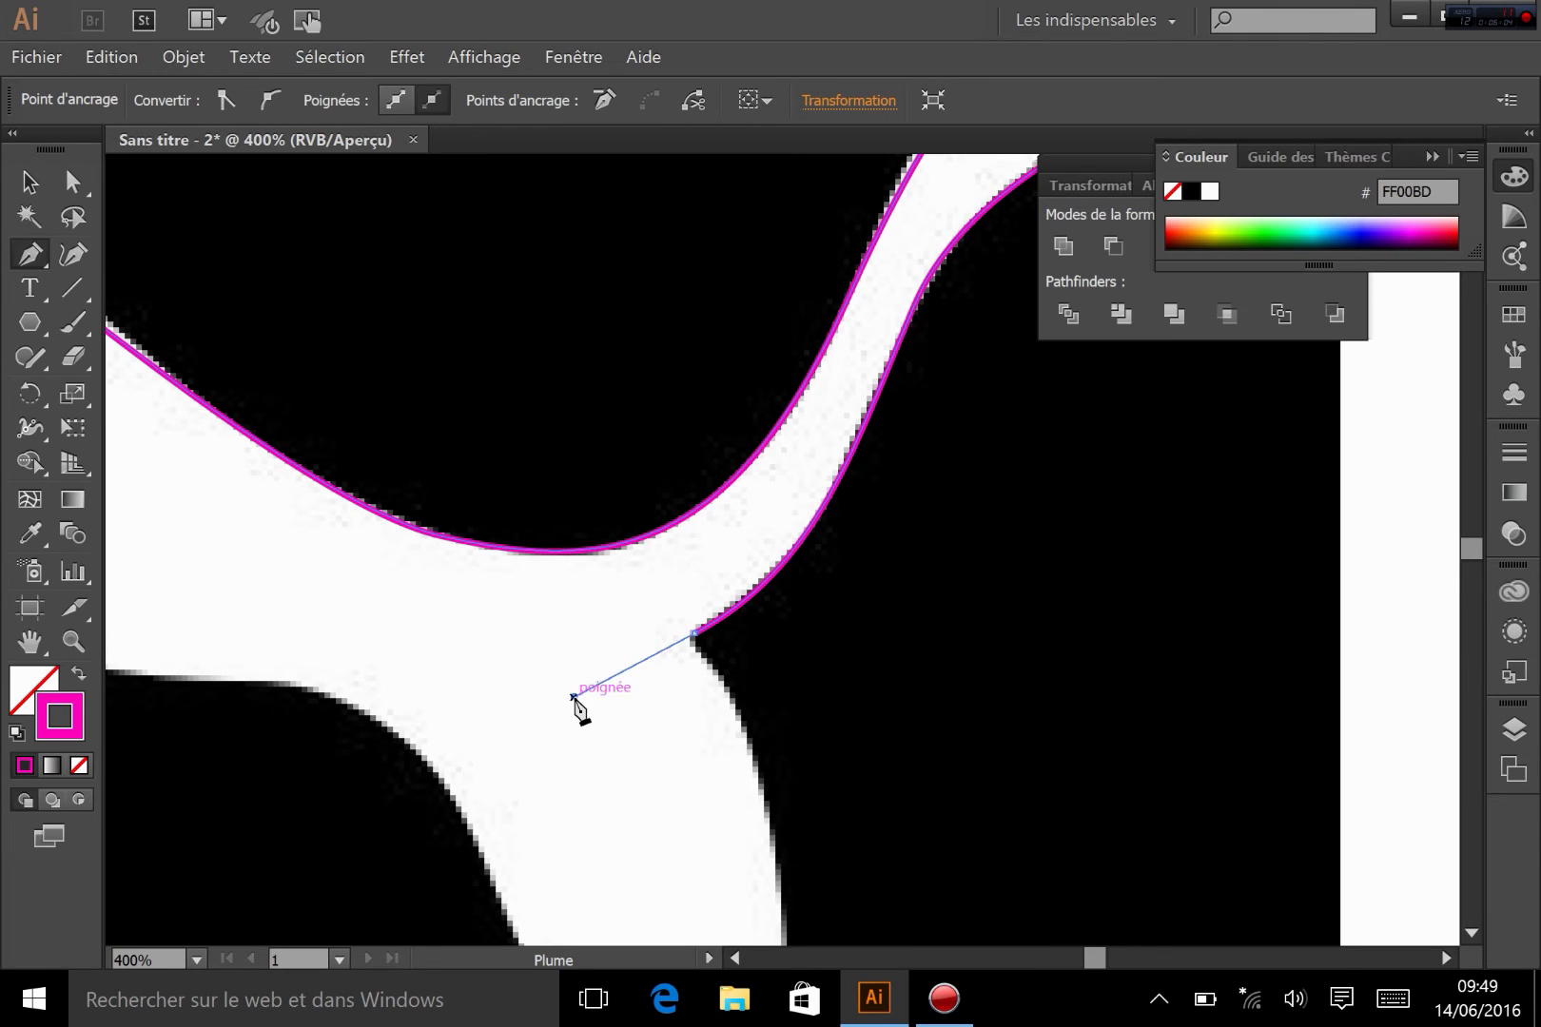
{"action": "key", "text": "ctrl+z"}
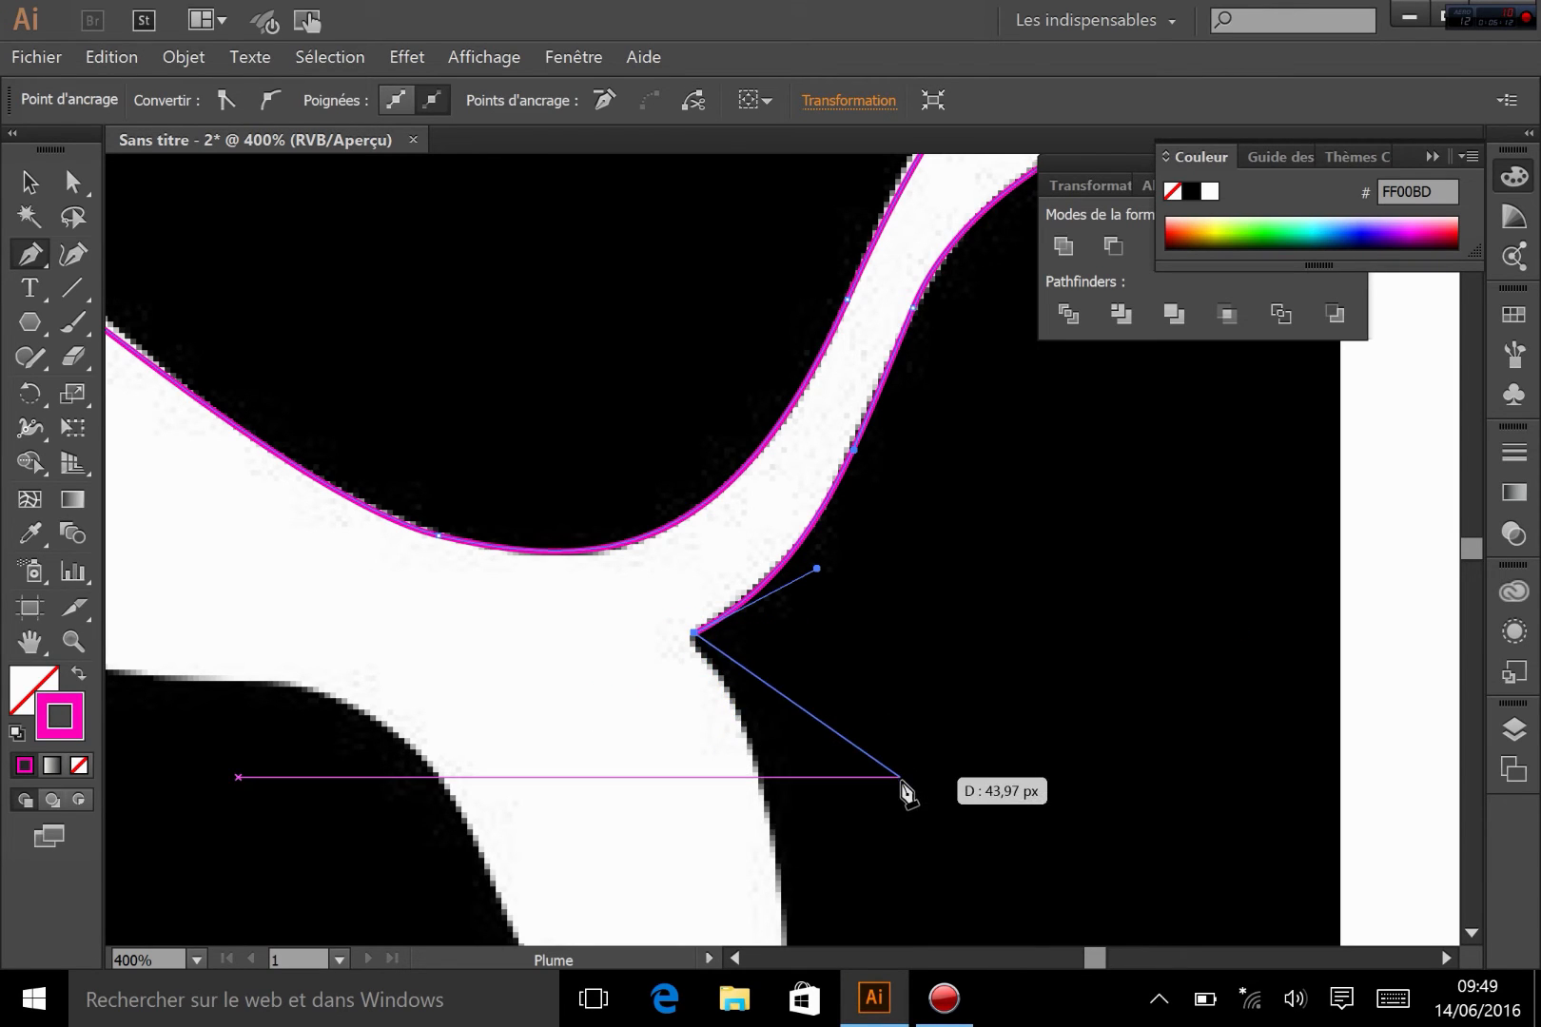
Step: Trace the hind leg's rear edge down to the bend above the hock and turn that anchor into a corner
{"action": "left_click_drag", "start_coordinate": [904, 789], "coordinate": [773, 484]}
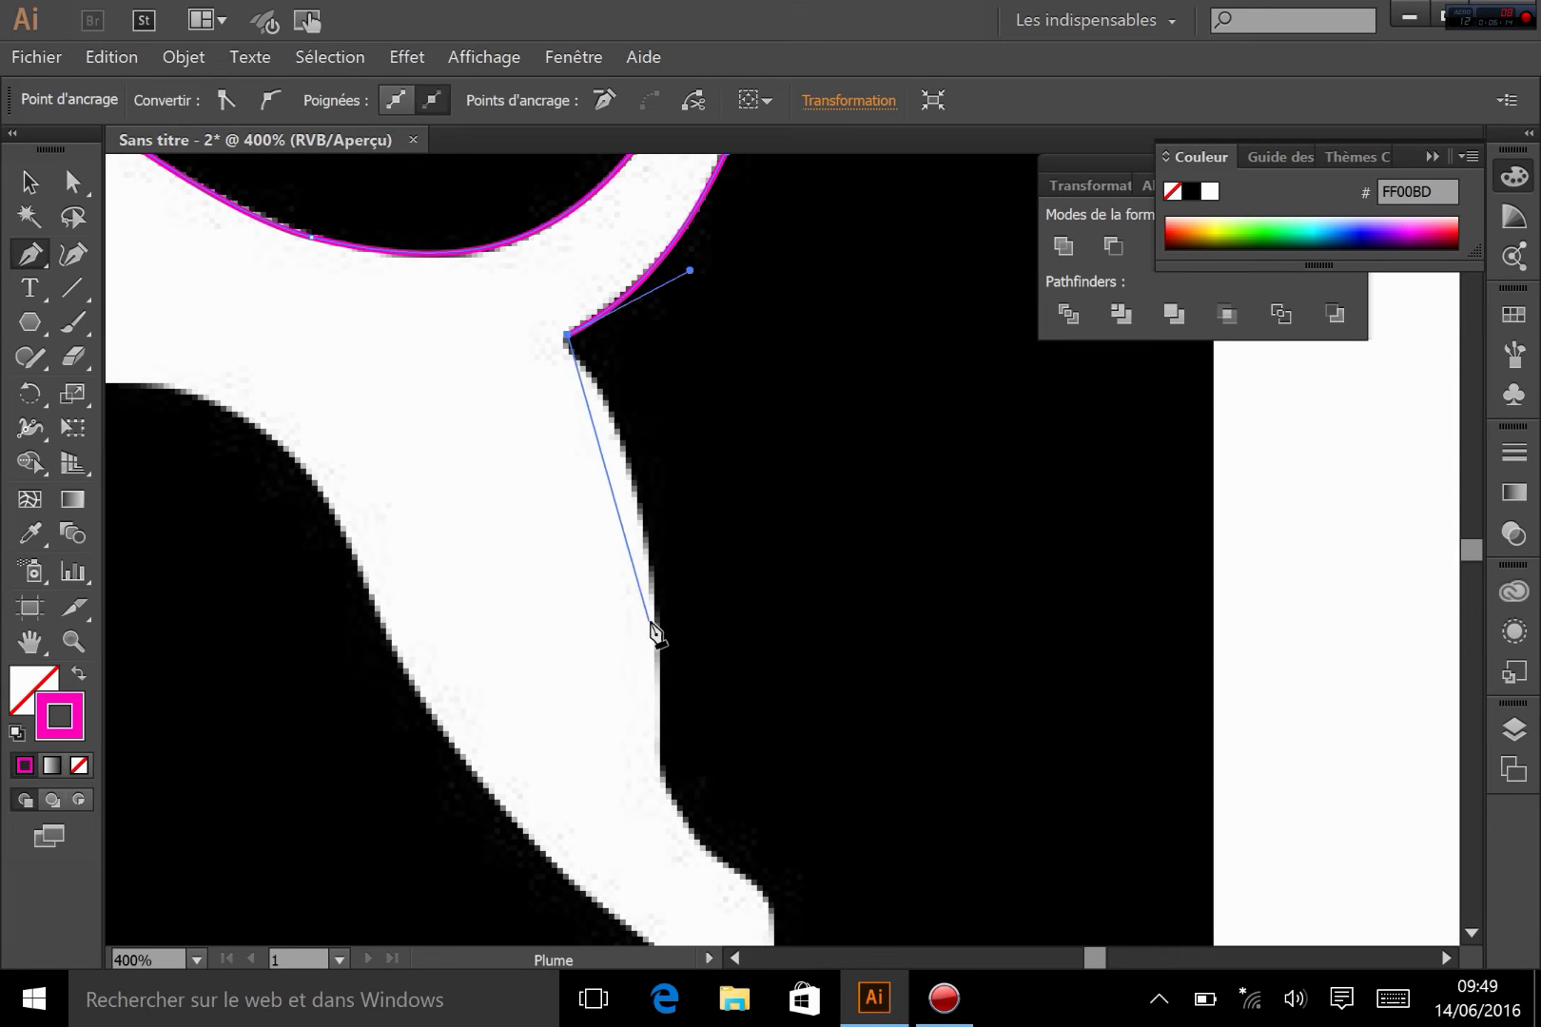
{"action": "scroll", "coordinate": [642, 795], "scroll_direction": "left", "scroll_amount": 1}
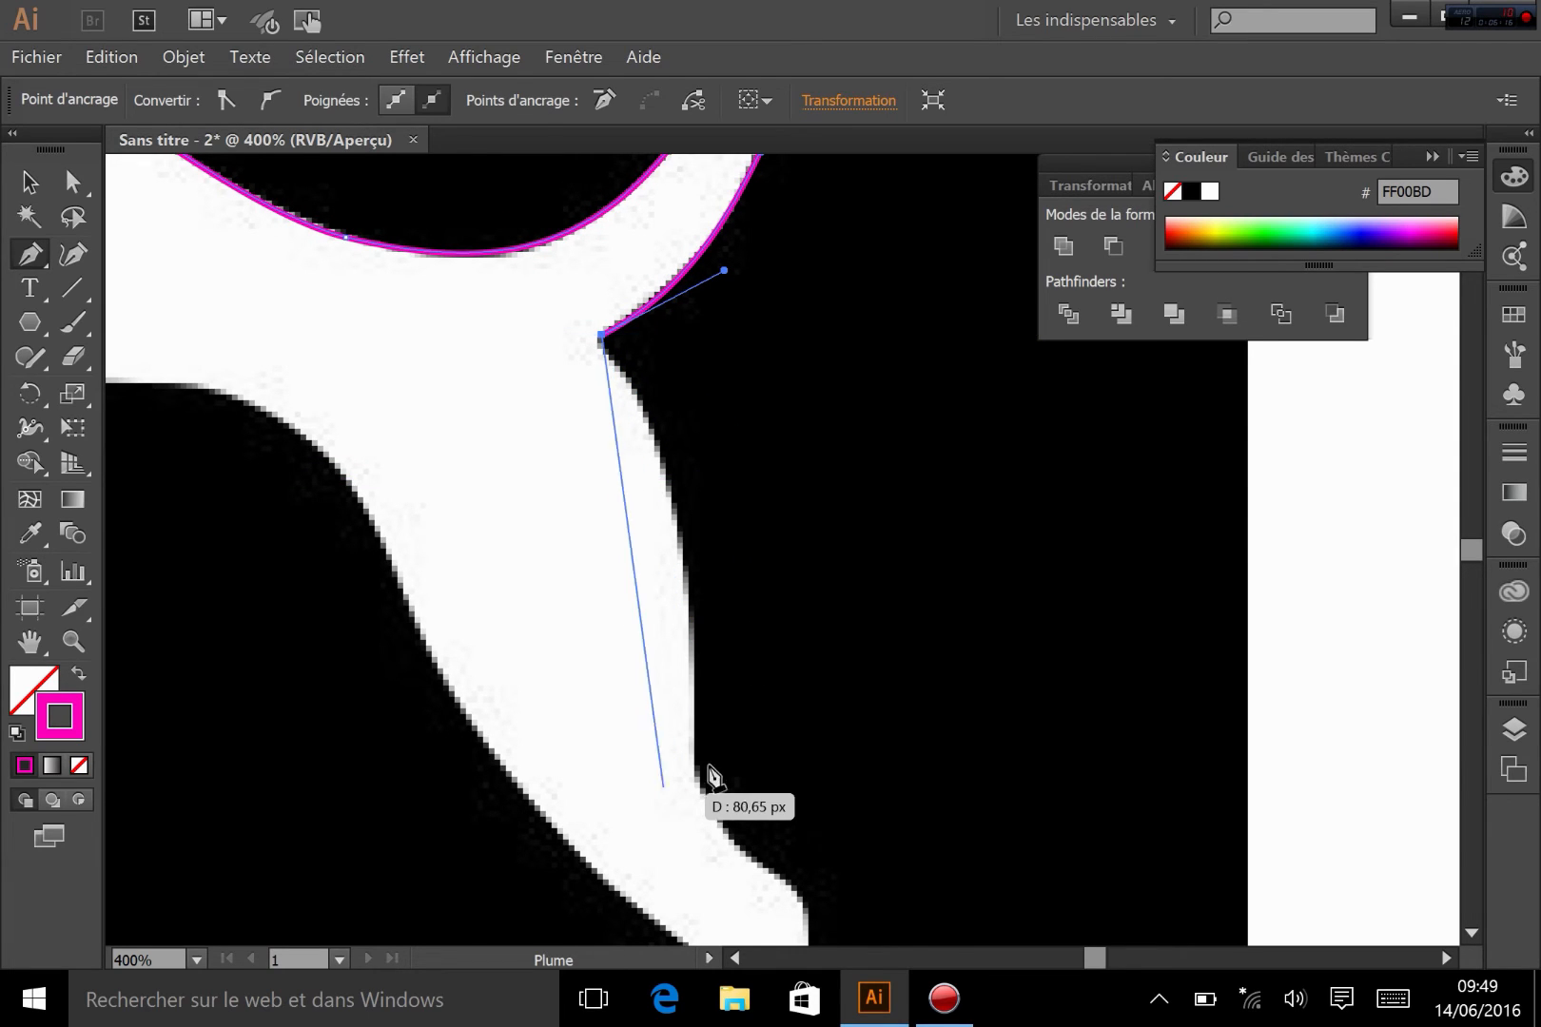
{"action": "left_click_drag", "start_coordinate": [691, 772], "coordinate": [687, 846]}
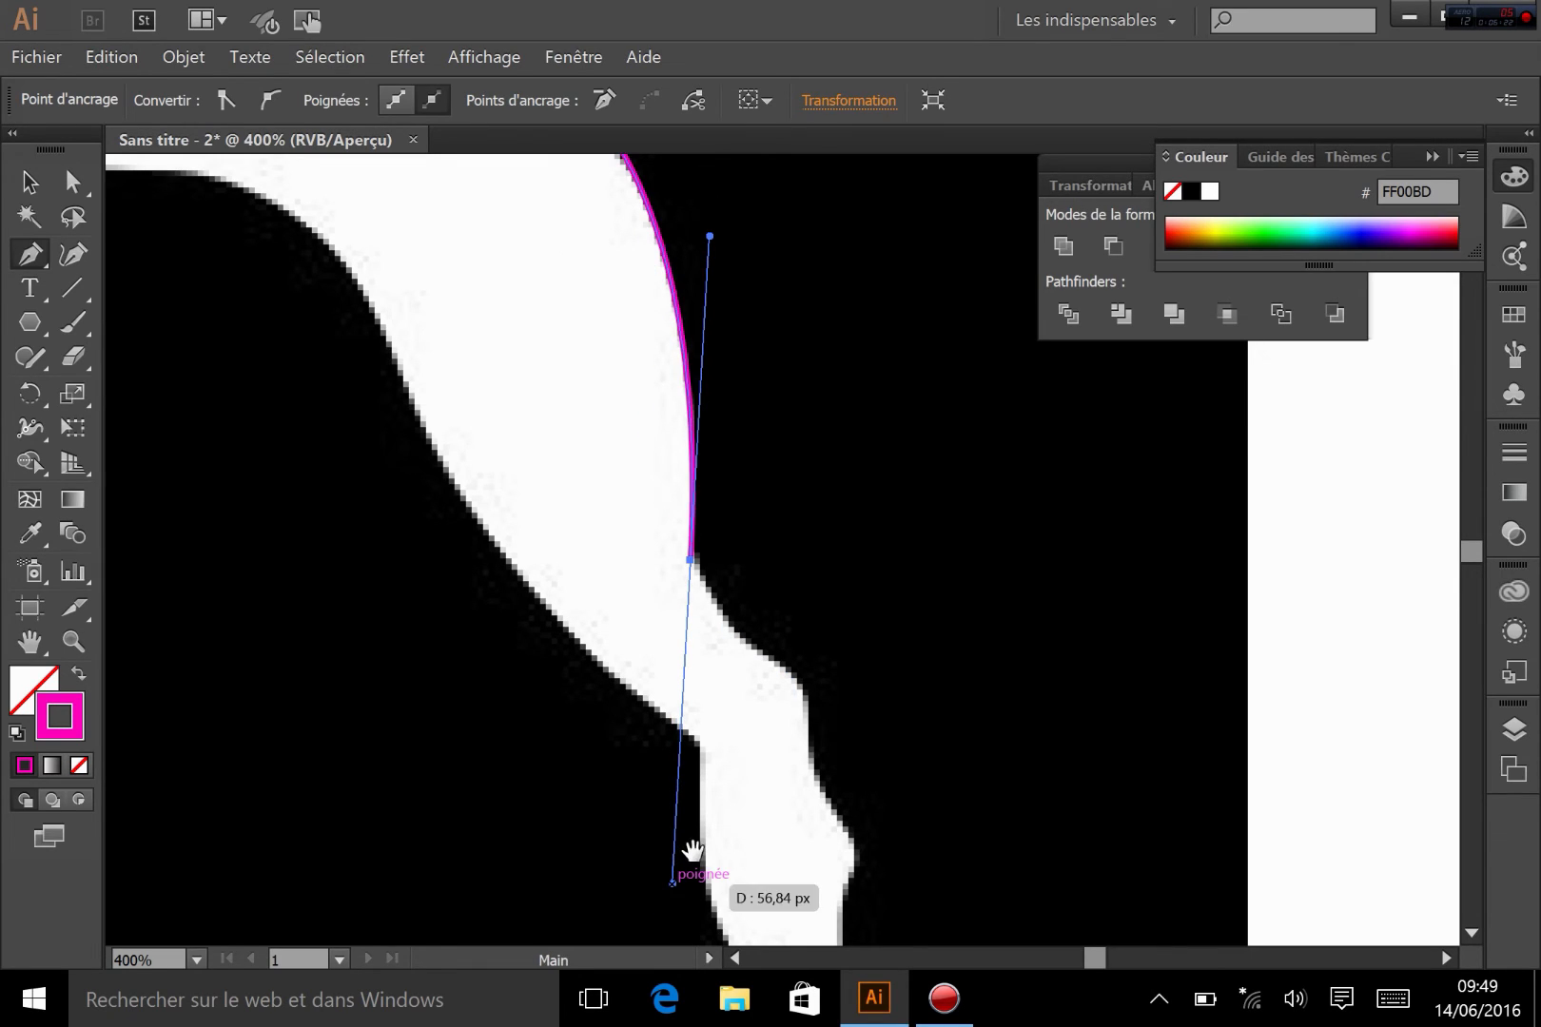
{"action": "key", "text": "space"}
{"action": "left_click_drag", "start_coordinate": [798, 594], "coordinate": [733, 816]}
{"action": "left_click_drag", "start_coordinate": [732, 701], "coordinate": [730, 561]}
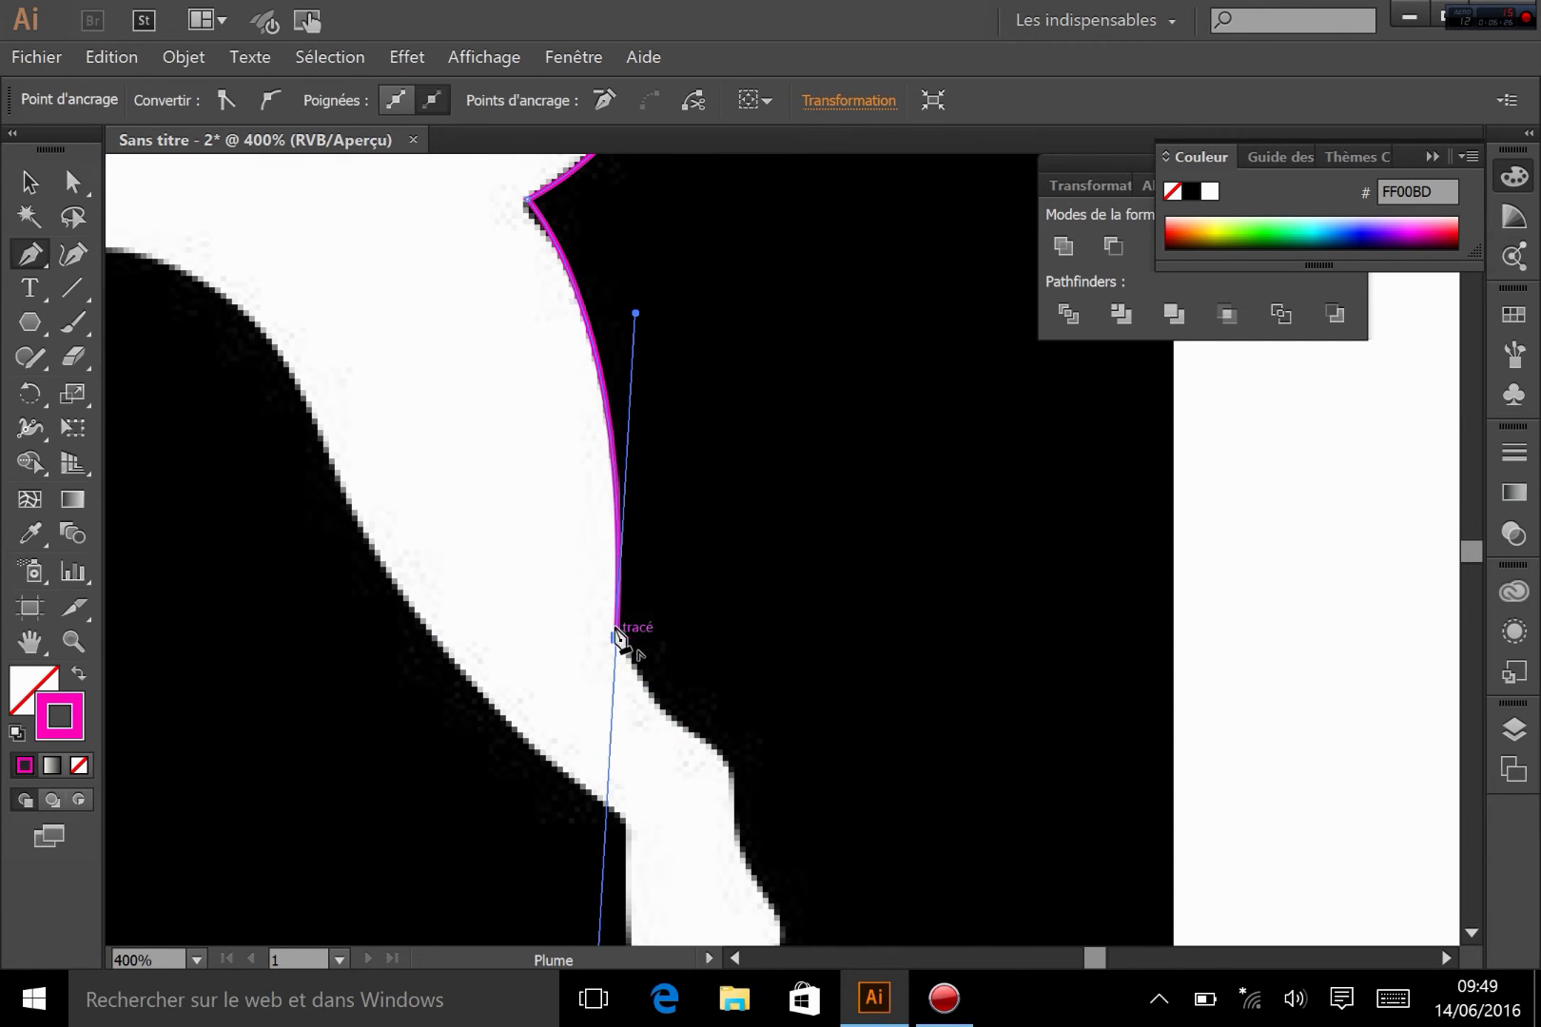
{"action": "left_click", "coordinate": [617, 639]}
Step: Curve the path around the hock and down to the heel of the hind paw
{"action": "left_click_drag", "start_coordinate": [655, 704], "coordinate": [723, 604]}
{"action": "key", "text": "space"}
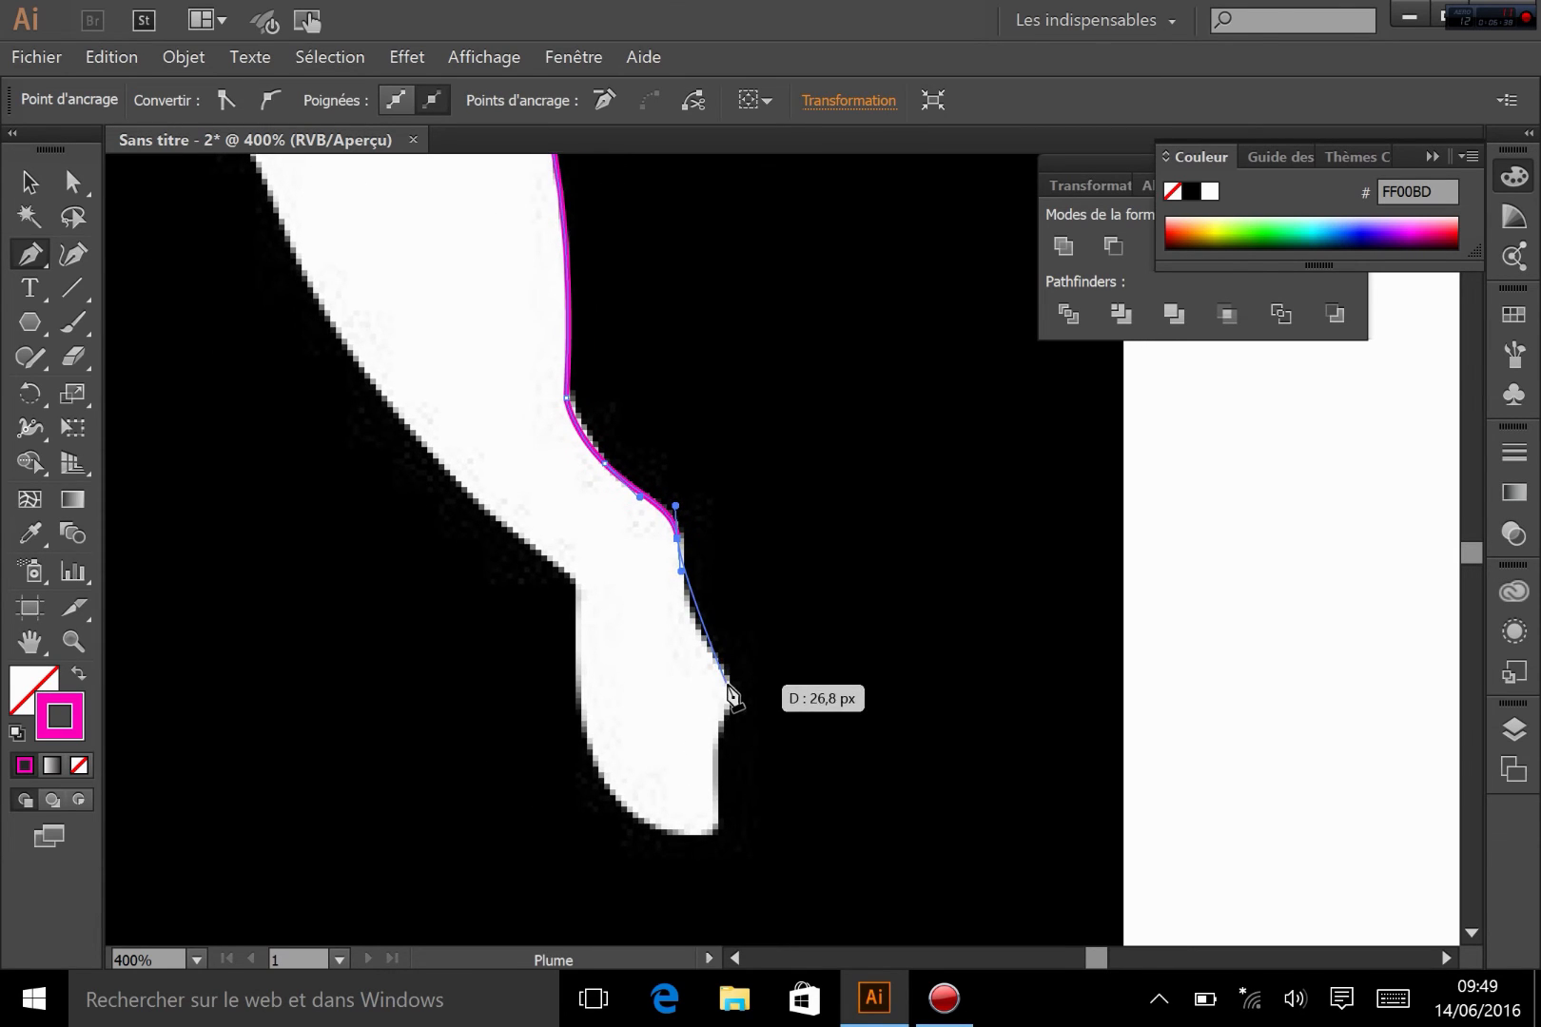
{"action": "mouse_move", "coordinate": [719, 667]}
{"action": "left_mouse_down"}
{"action": "mouse_move", "coordinate": [702, 651]}
{"action": "mouse_move", "coordinate": [729, 667]}
{"action": "left_mouse_up"}
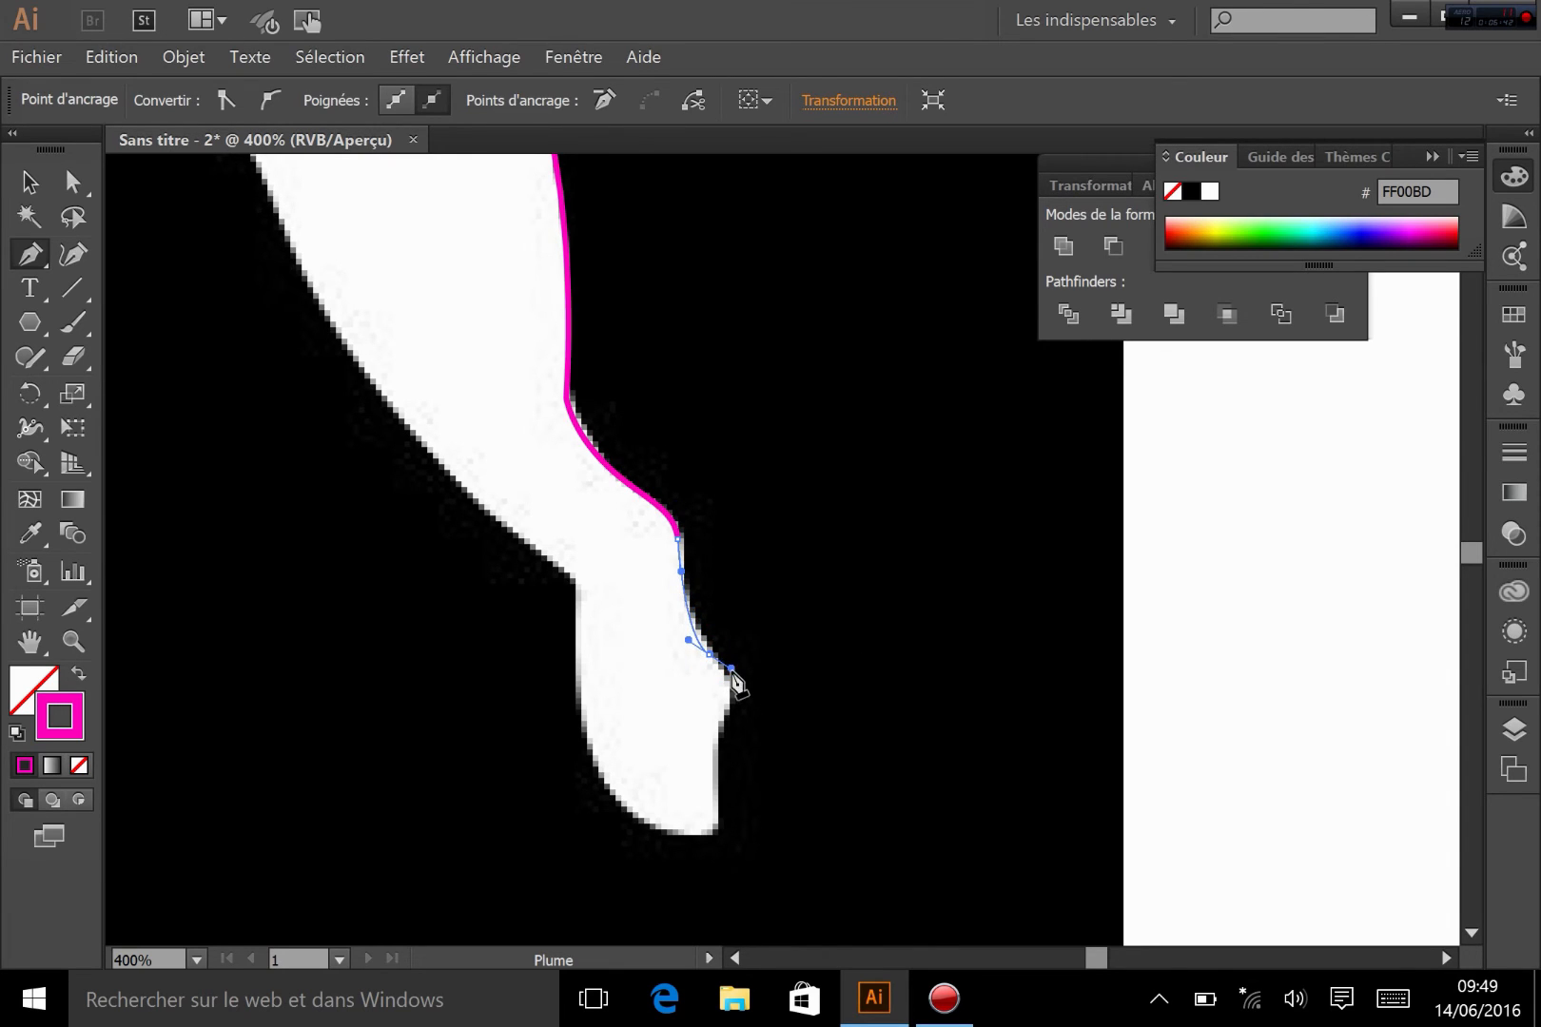
Step: Outline the hind paw around its rounded end and up its front edge to the sharp corner of the leg
{"action": "mouse_move", "coordinate": [714, 730]}
{"action": "left_mouse_down"}
{"action": "mouse_move", "coordinate": [675, 784]}
{"action": "mouse_move", "coordinate": [721, 889]}
{"action": "mouse_move", "coordinate": [716, 826]}
{"action": "mouse_move", "coordinate": [585, 687]}
{"action": "mouse_move", "coordinate": [580, 713]}
{"action": "mouse_move", "coordinate": [571, 704]}
{"action": "mouse_move", "coordinate": [553, 618]}
{"action": "mouse_move", "coordinate": [562, 537]}
{"action": "mouse_move", "coordinate": [579, 549]}
{"action": "mouse_move", "coordinate": [569, 509]}
{"action": "mouse_move", "coordinate": [630, 535]}
{"action": "mouse_move", "coordinate": [617, 550]}
{"action": "mouse_move", "coordinate": [558, 534]}
{"action": "mouse_move", "coordinate": [570, 539]}
{"action": "left_mouse_up"}
{"action": "left_click", "coordinate": [714, 729]}
{"action": "left_click", "coordinate": [715, 823]}
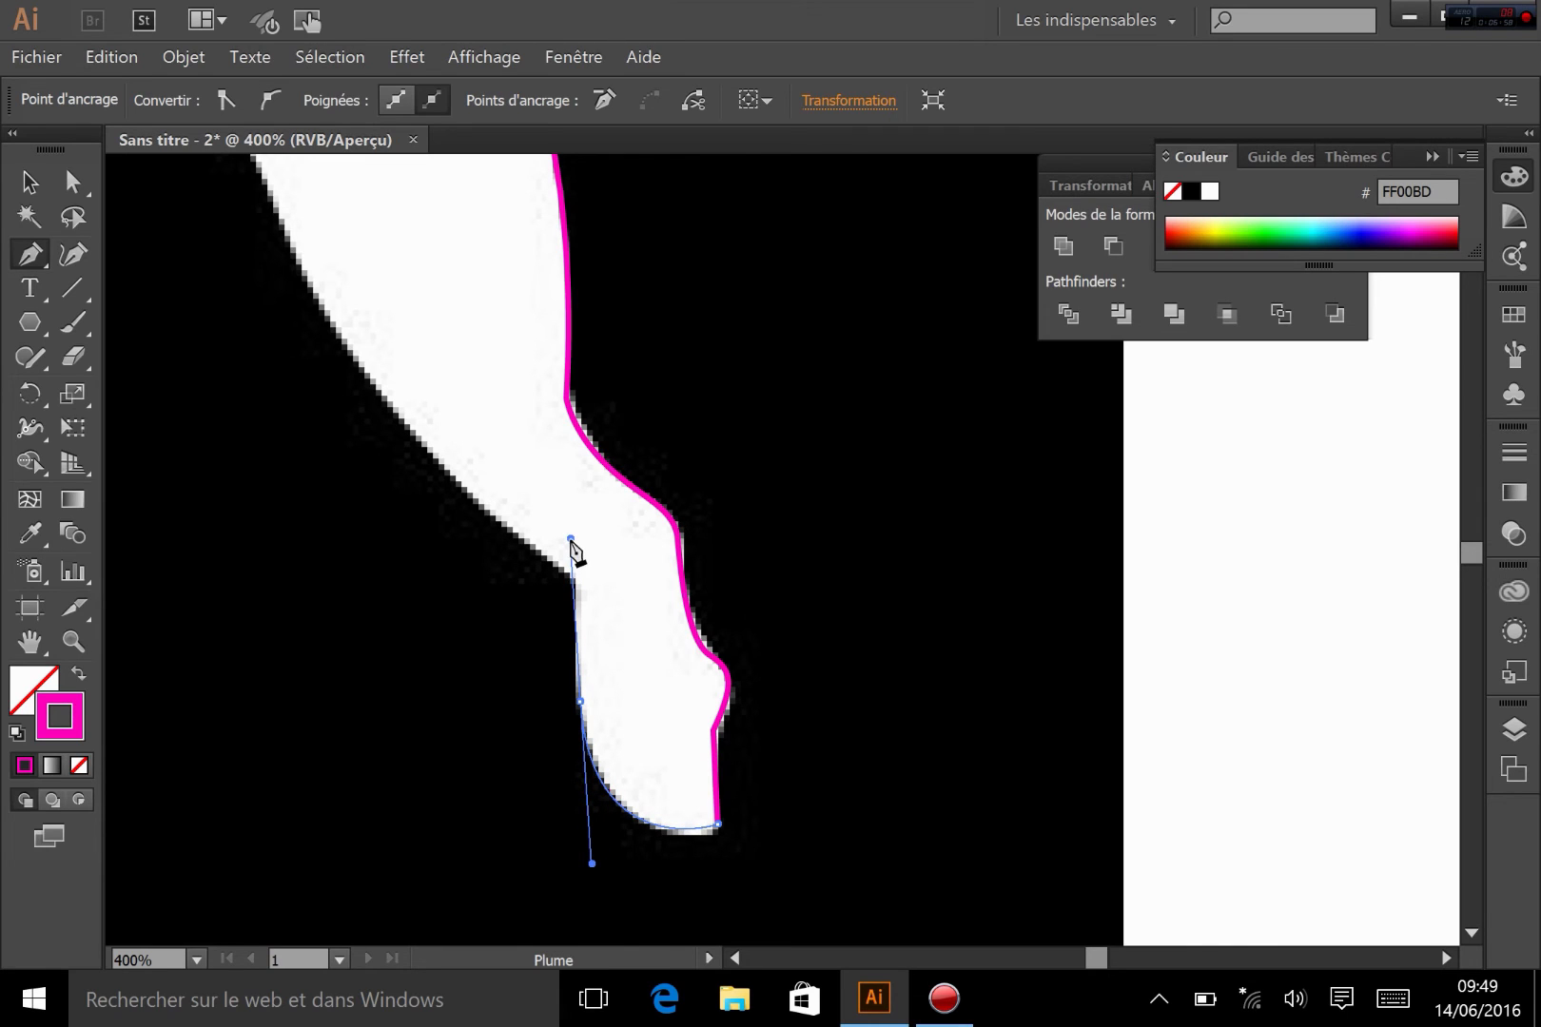
{"action": "left_click", "coordinate": [576, 704]}
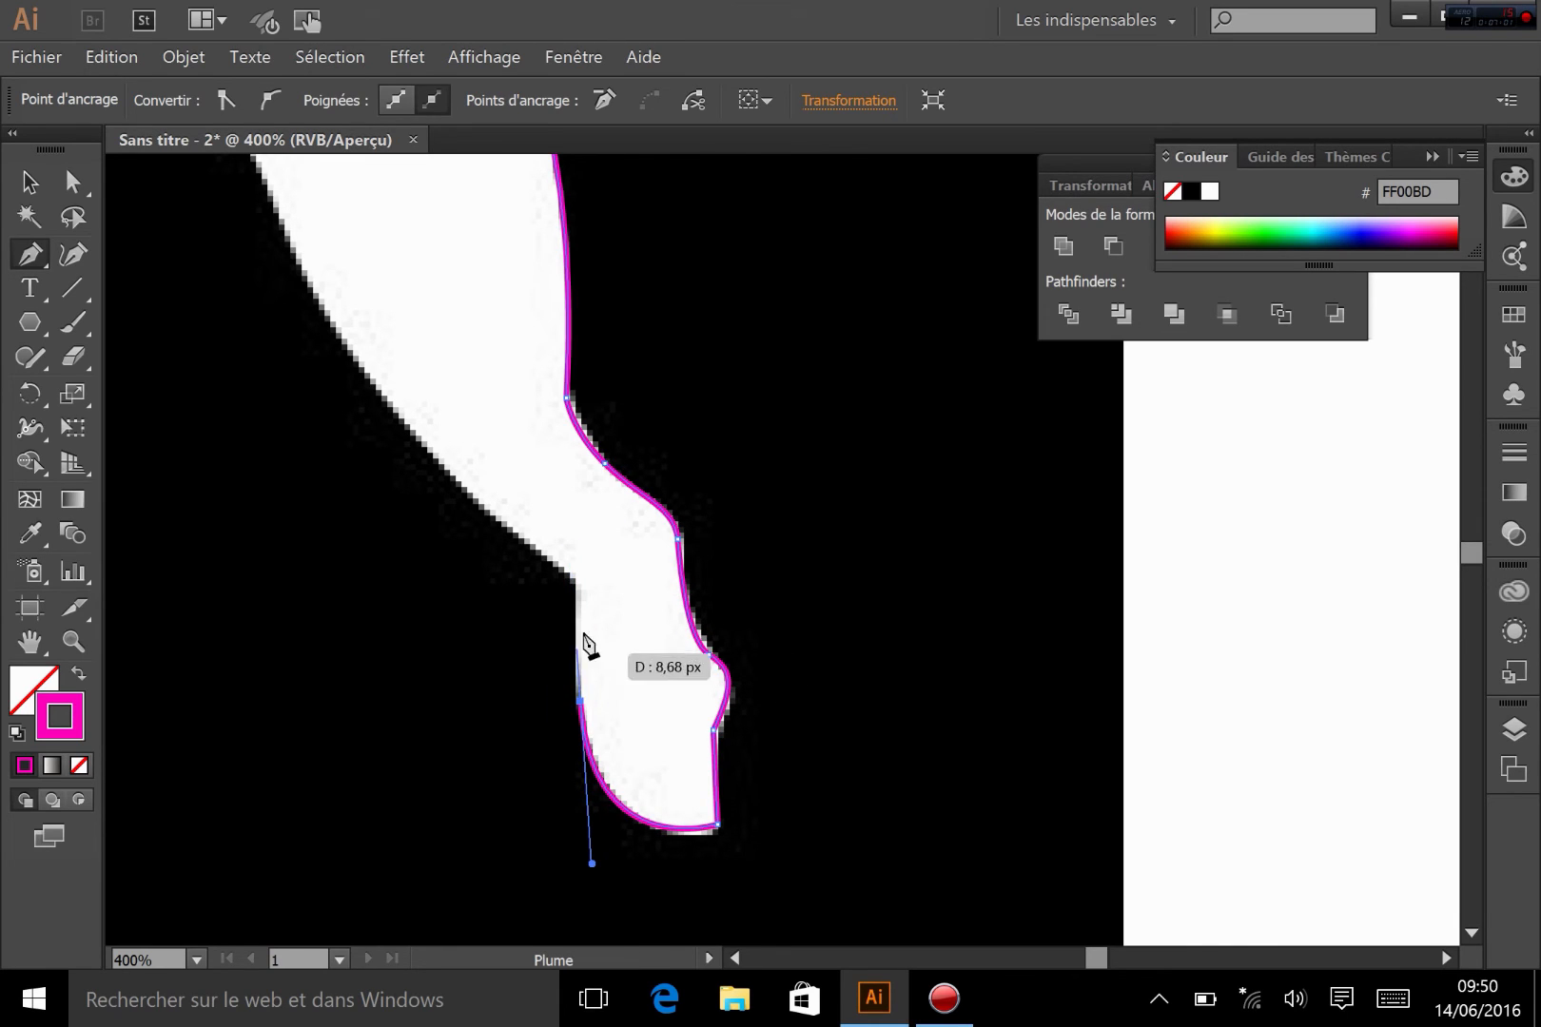
{"action": "left_click", "coordinate": [576, 584]}
Step: Trace the hind leg's front edge up past the thigh to the rear of the belly
{"action": "left_click_drag", "start_coordinate": [461, 497], "coordinate": [930, 697]}
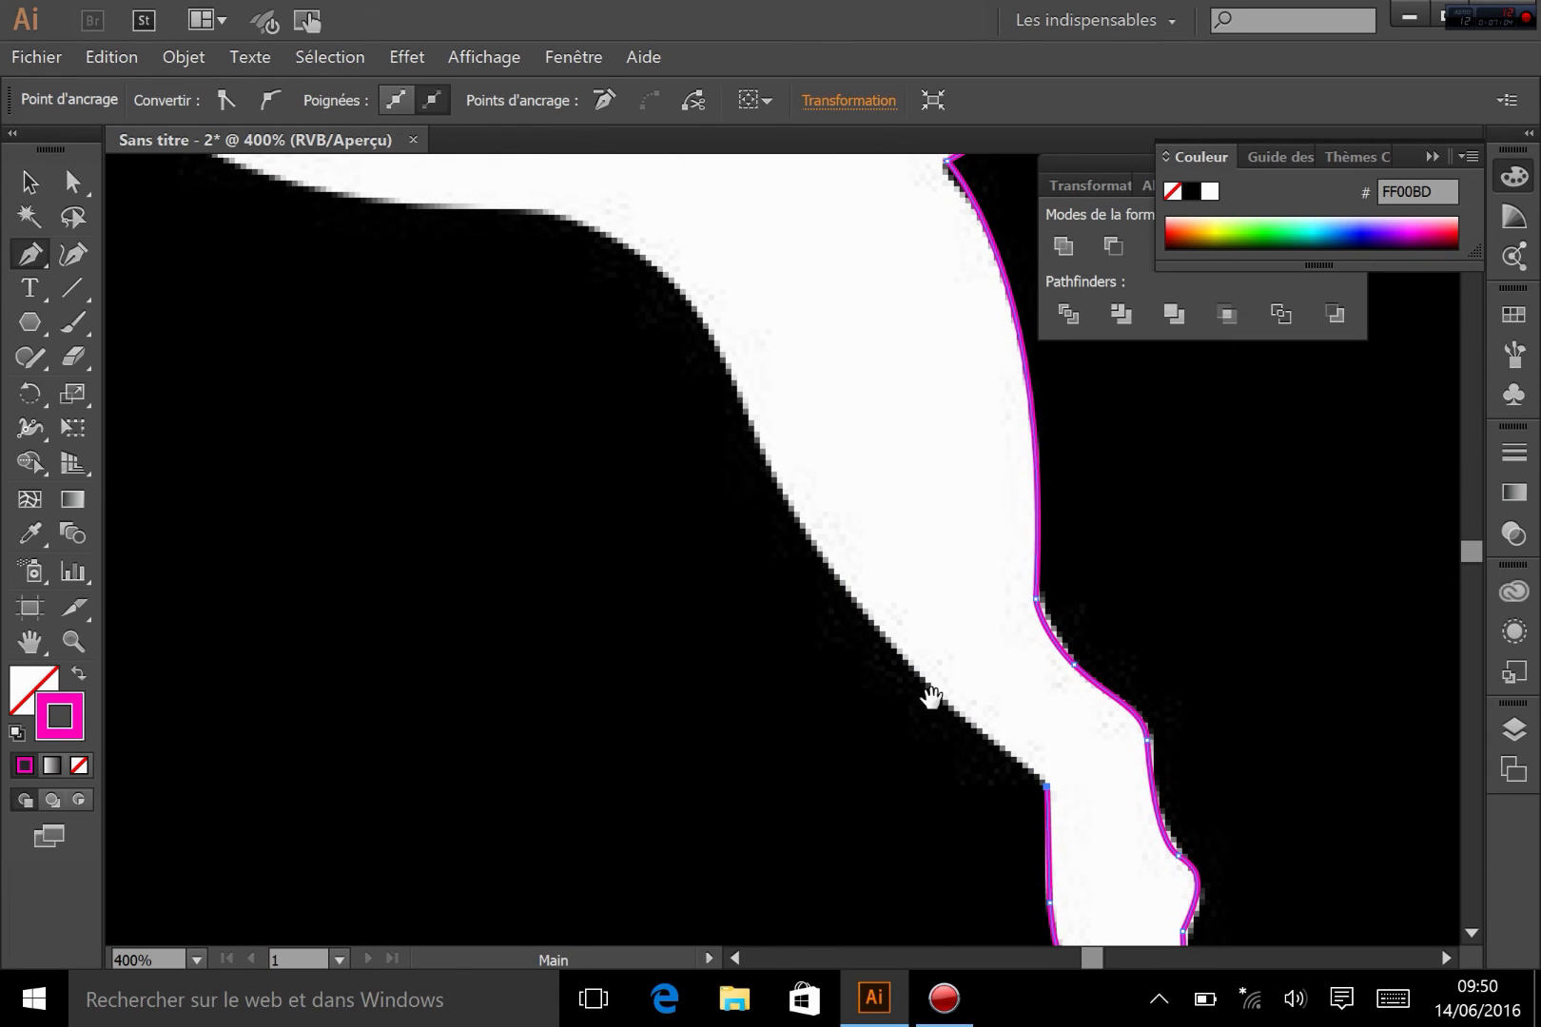
{"action": "left_click_drag", "start_coordinate": [809, 529], "coordinate": [749, 407]}
{"action": "left_click_drag", "start_coordinate": [538, 209], "coordinate": [402, 213]}
Step: Close the path from the belly anchor directly to the starting anchor at the nose, bypassing the front legs
{"action": "left_click_drag", "start_coordinate": [437, 272], "coordinate": [1220, 791]}
{"action": "left_click_drag", "start_coordinate": [698, 370], "coordinate": [965, 618]}
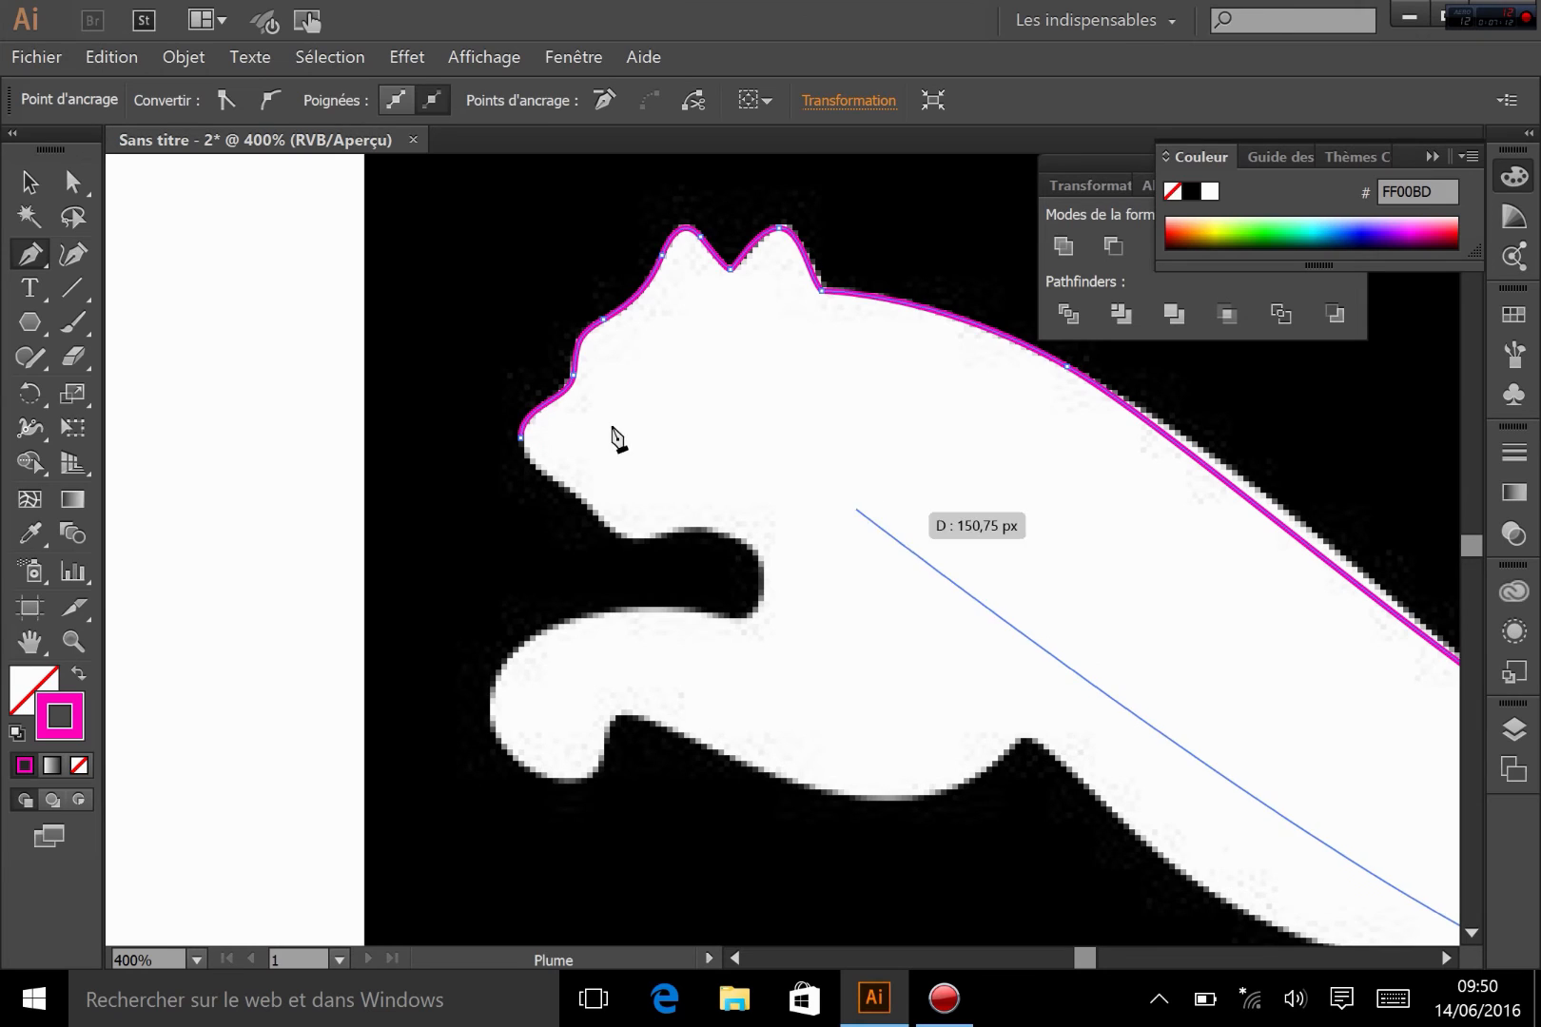
{"action": "left_click", "coordinate": [522, 439]}
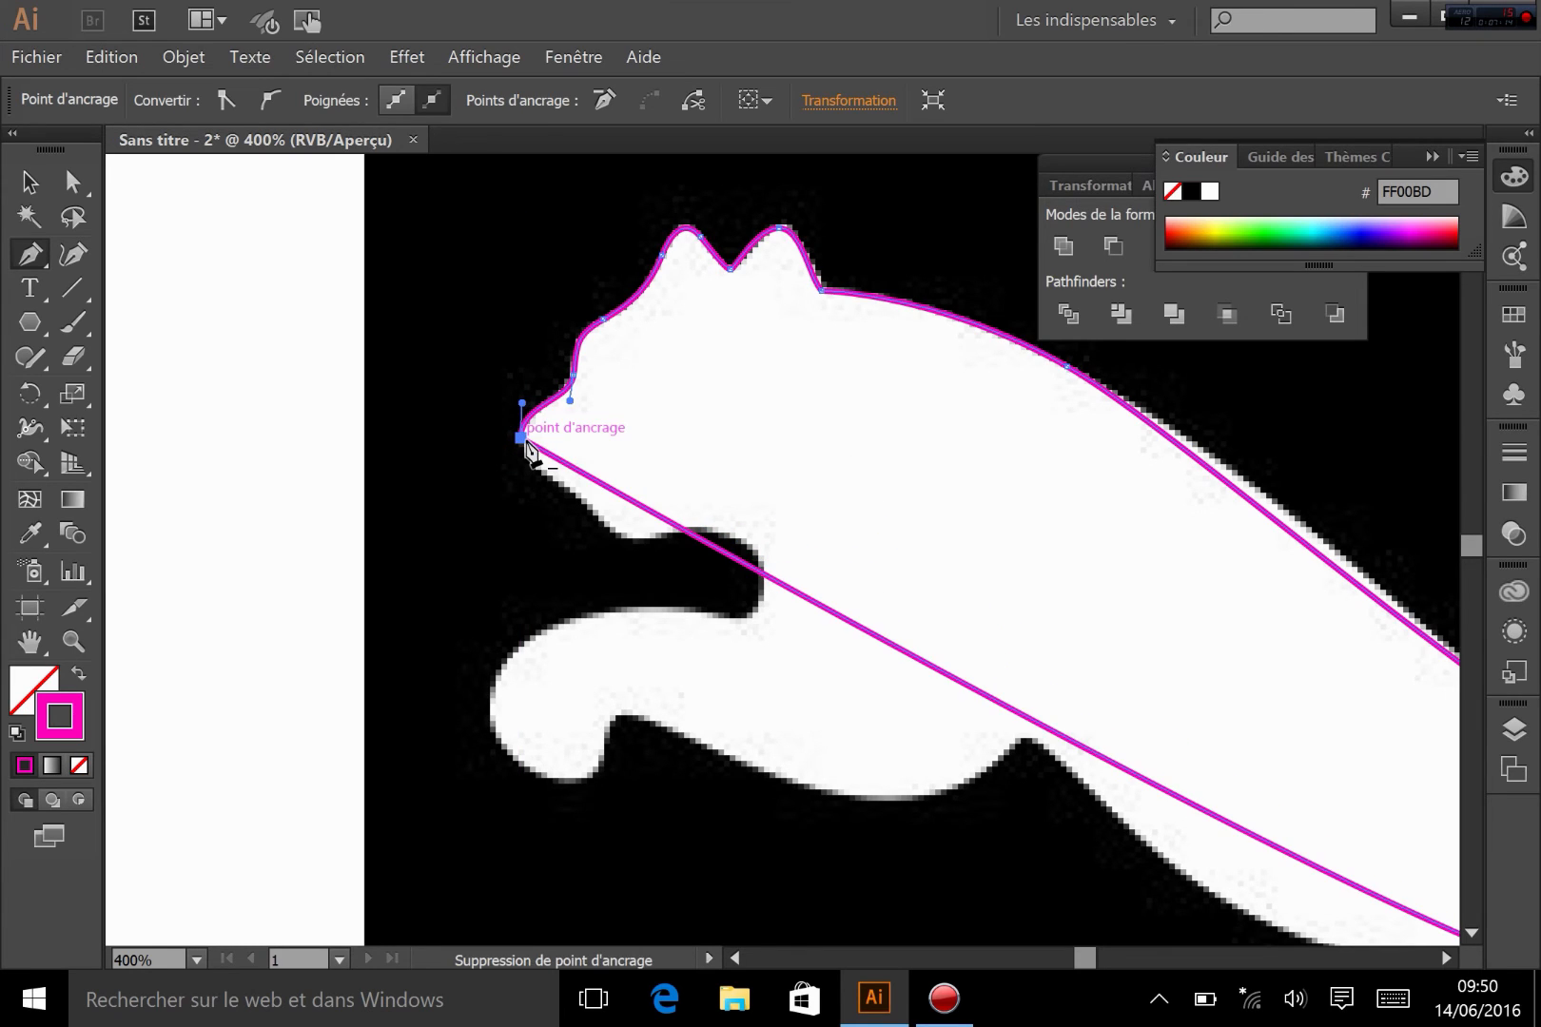
{"action": "key", "text": "ctrl+minus"}
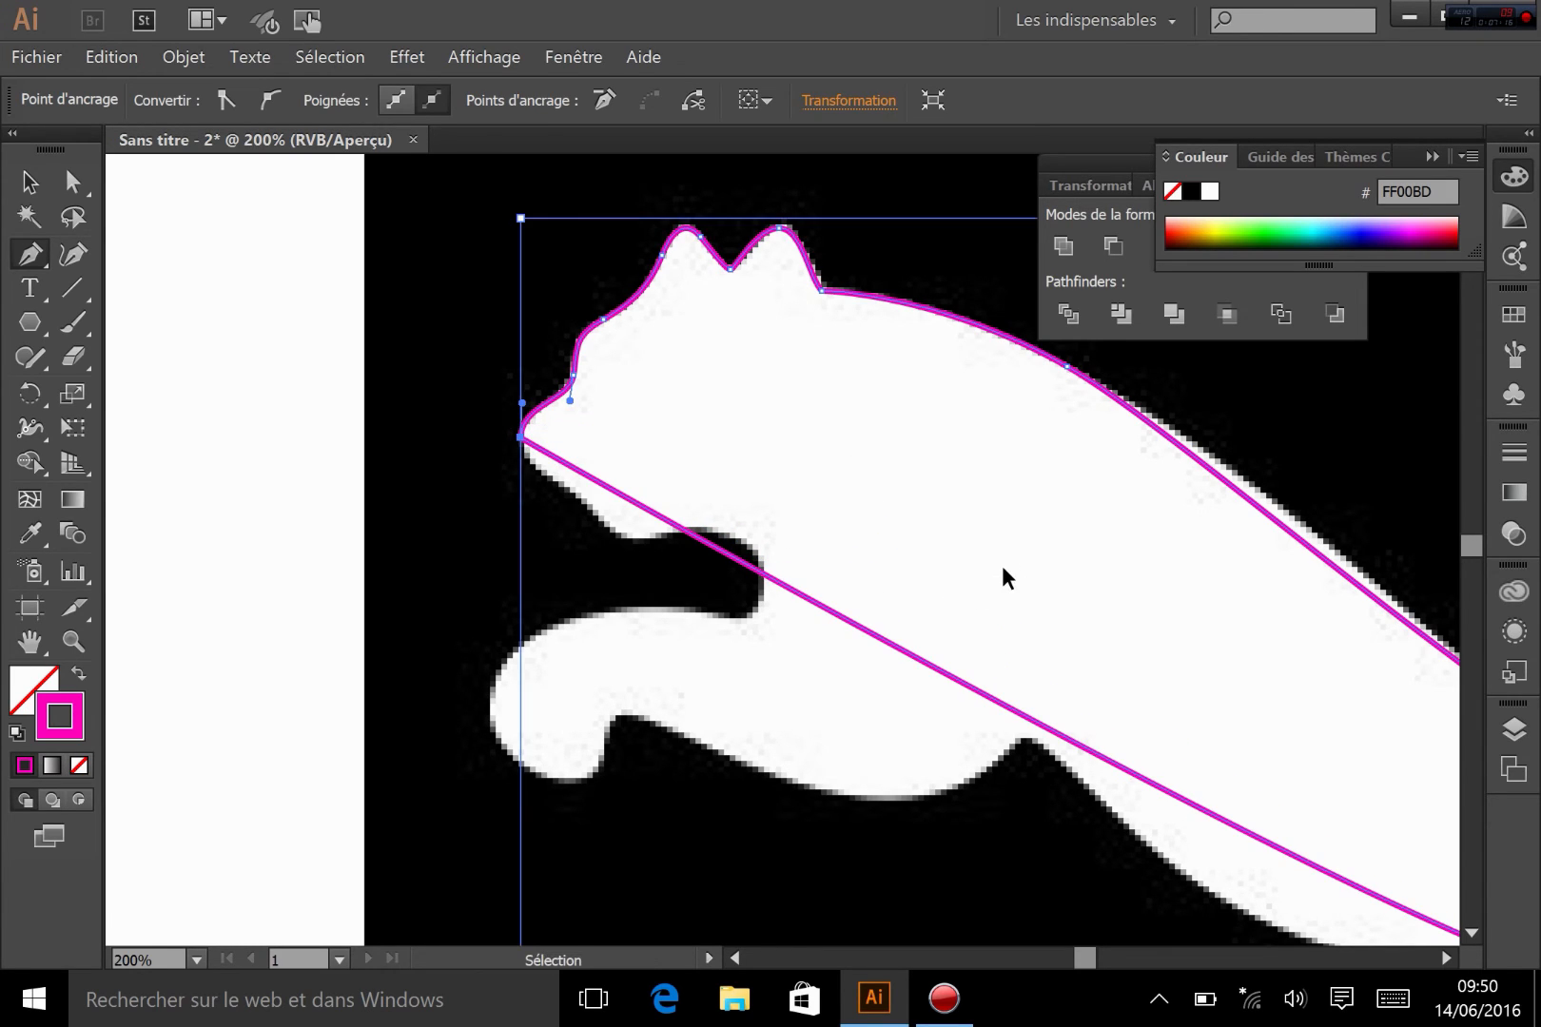
{"action": "left_click_drag", "start_coordinate": [1273, 636], "coordinate": [911, 578]}
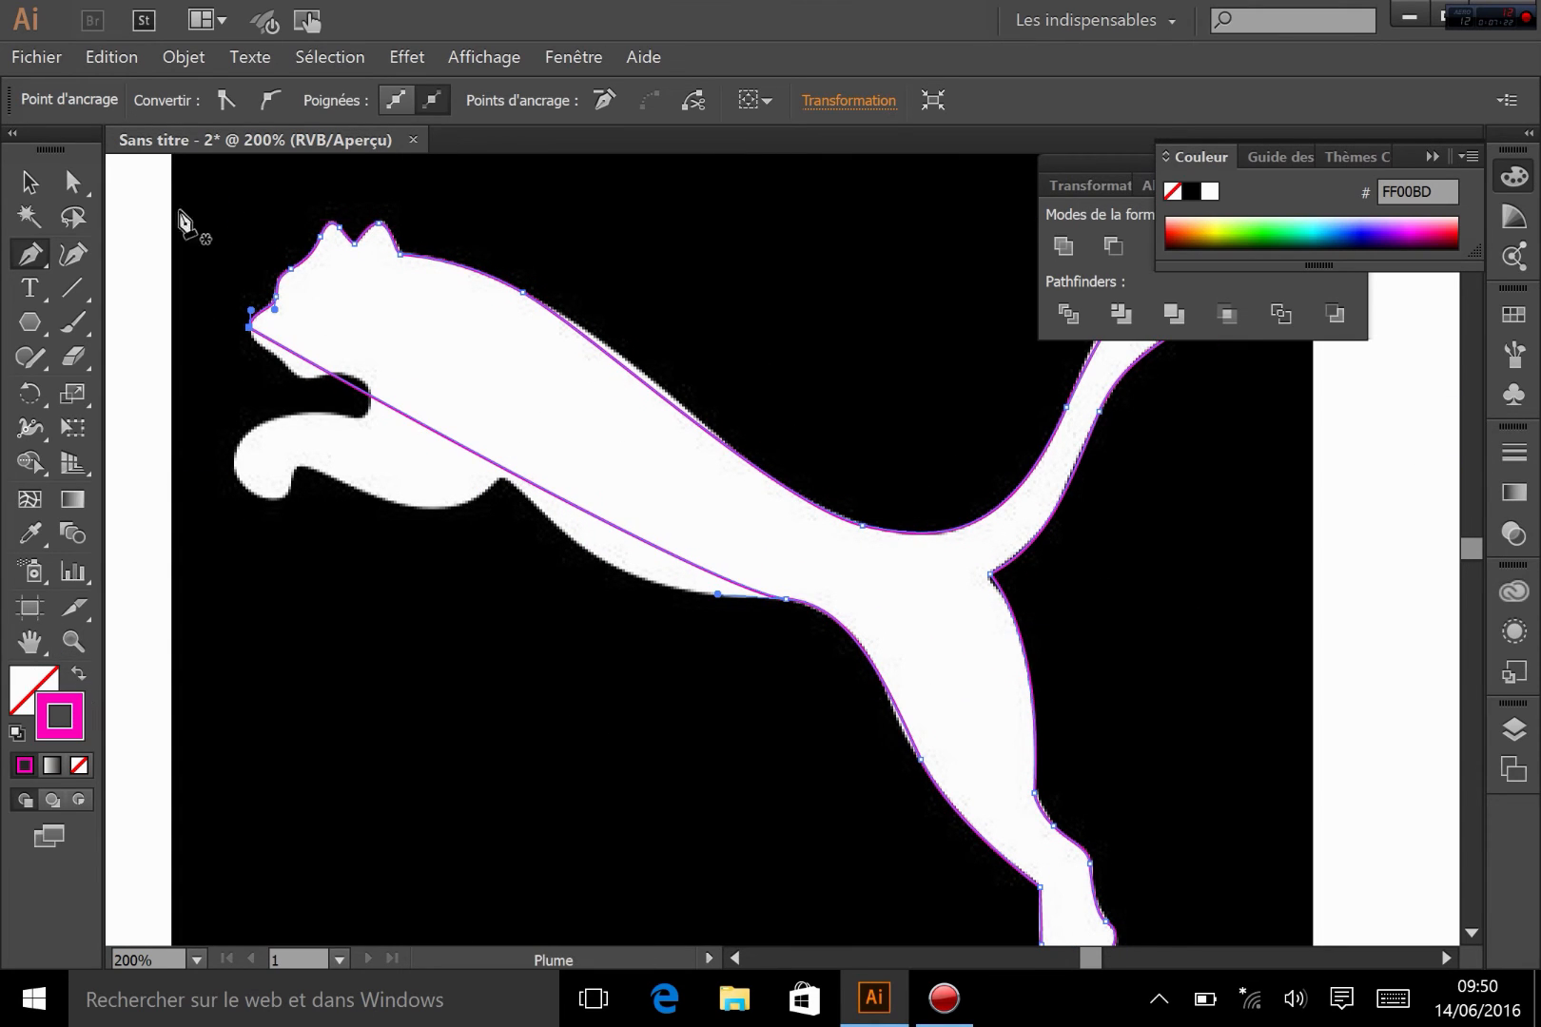
Step: Extend the rear handle of the anchor behind the neck so the path meets the outline of the puma's back
{"action": "left_click", "coordinate": [72, 180]}
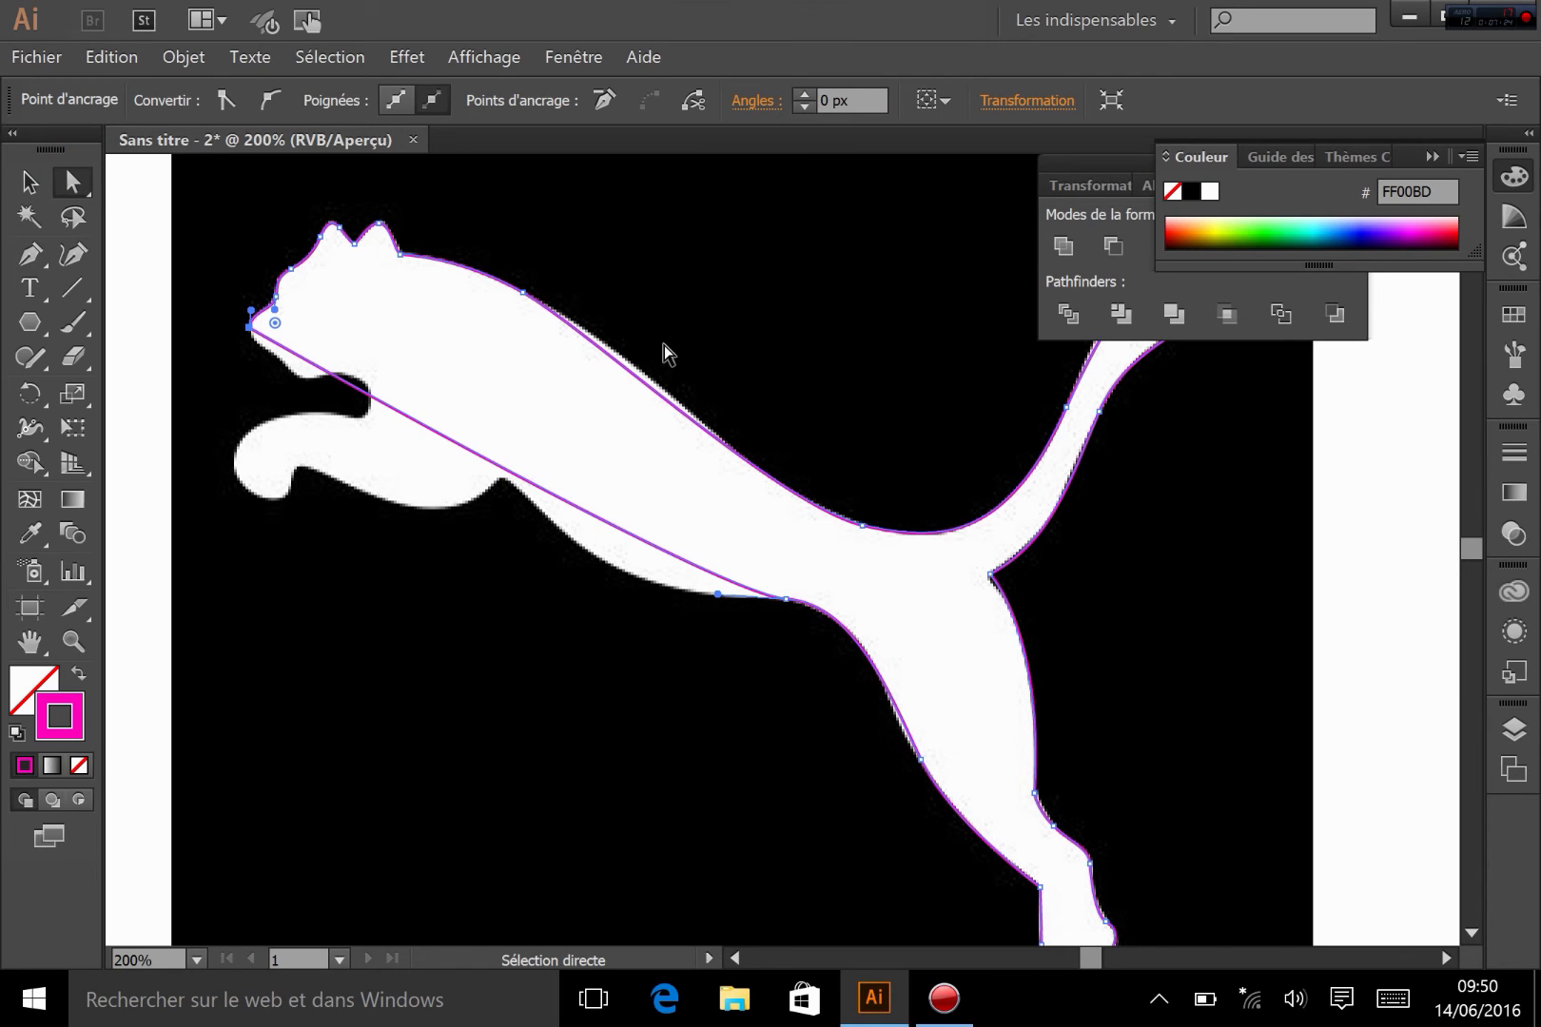
{"action": "key", "text": "z"}
{"action": "left_click_drag", "start_coordinate": [488, 242], "coordinate": [591, 334]}
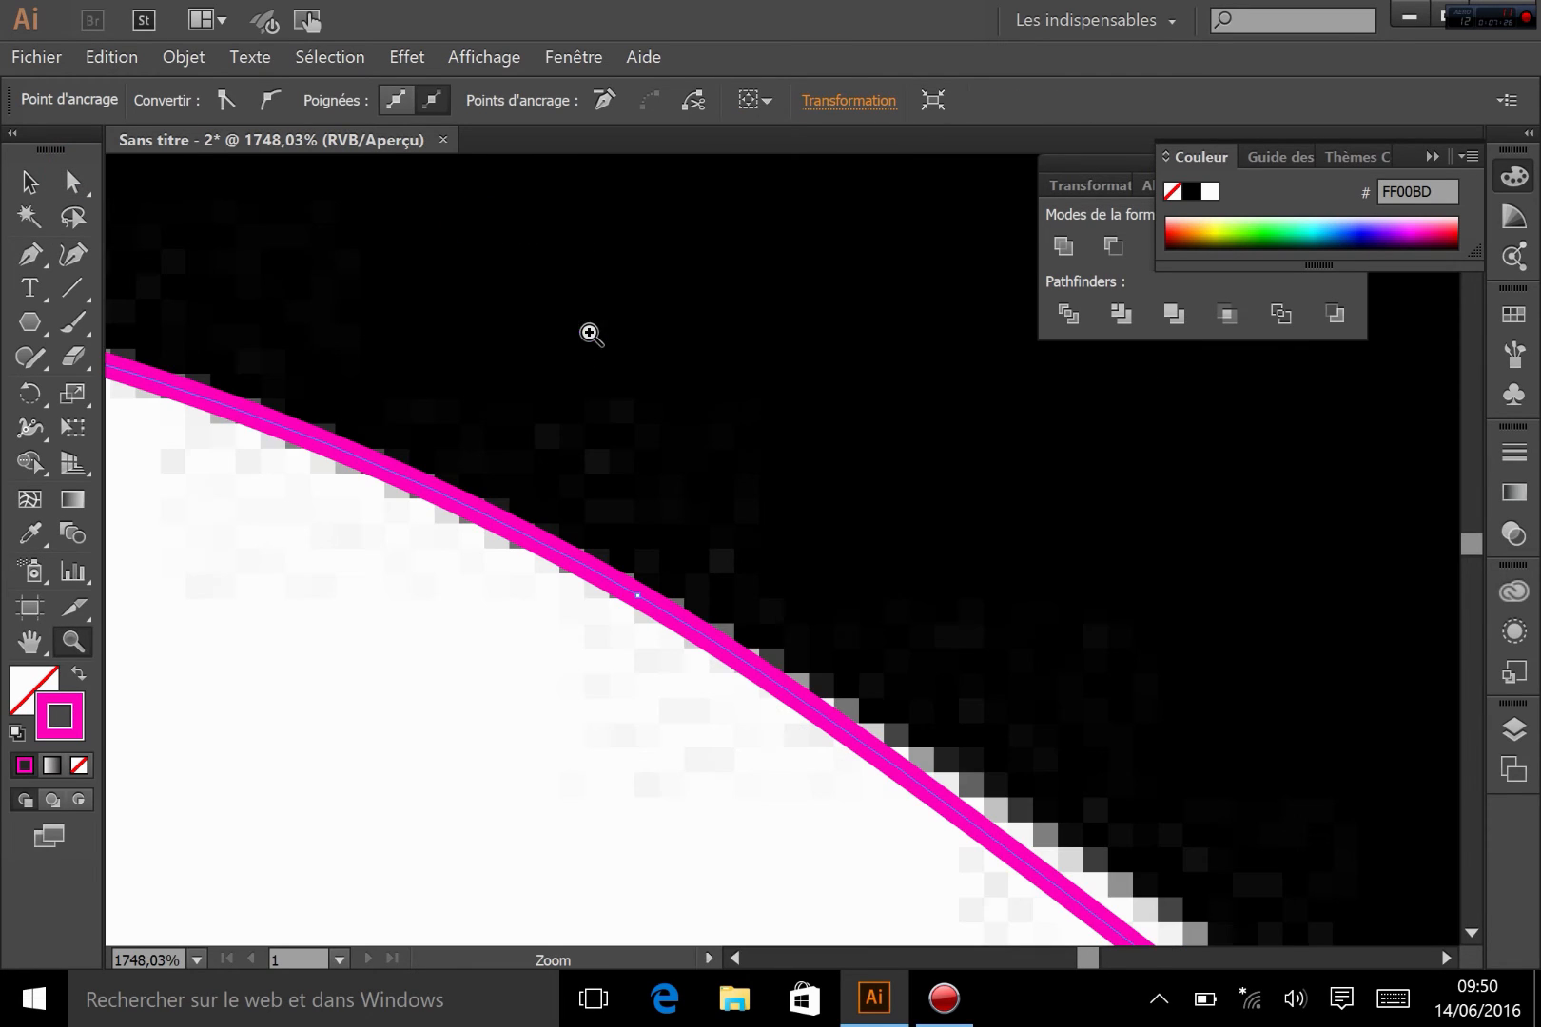
{"action": "key", "text": "ctrl+minus"}
{"action": "key", "text": "ctrl+minus"}
{"action": "key", "text": "ctrl+minus"}
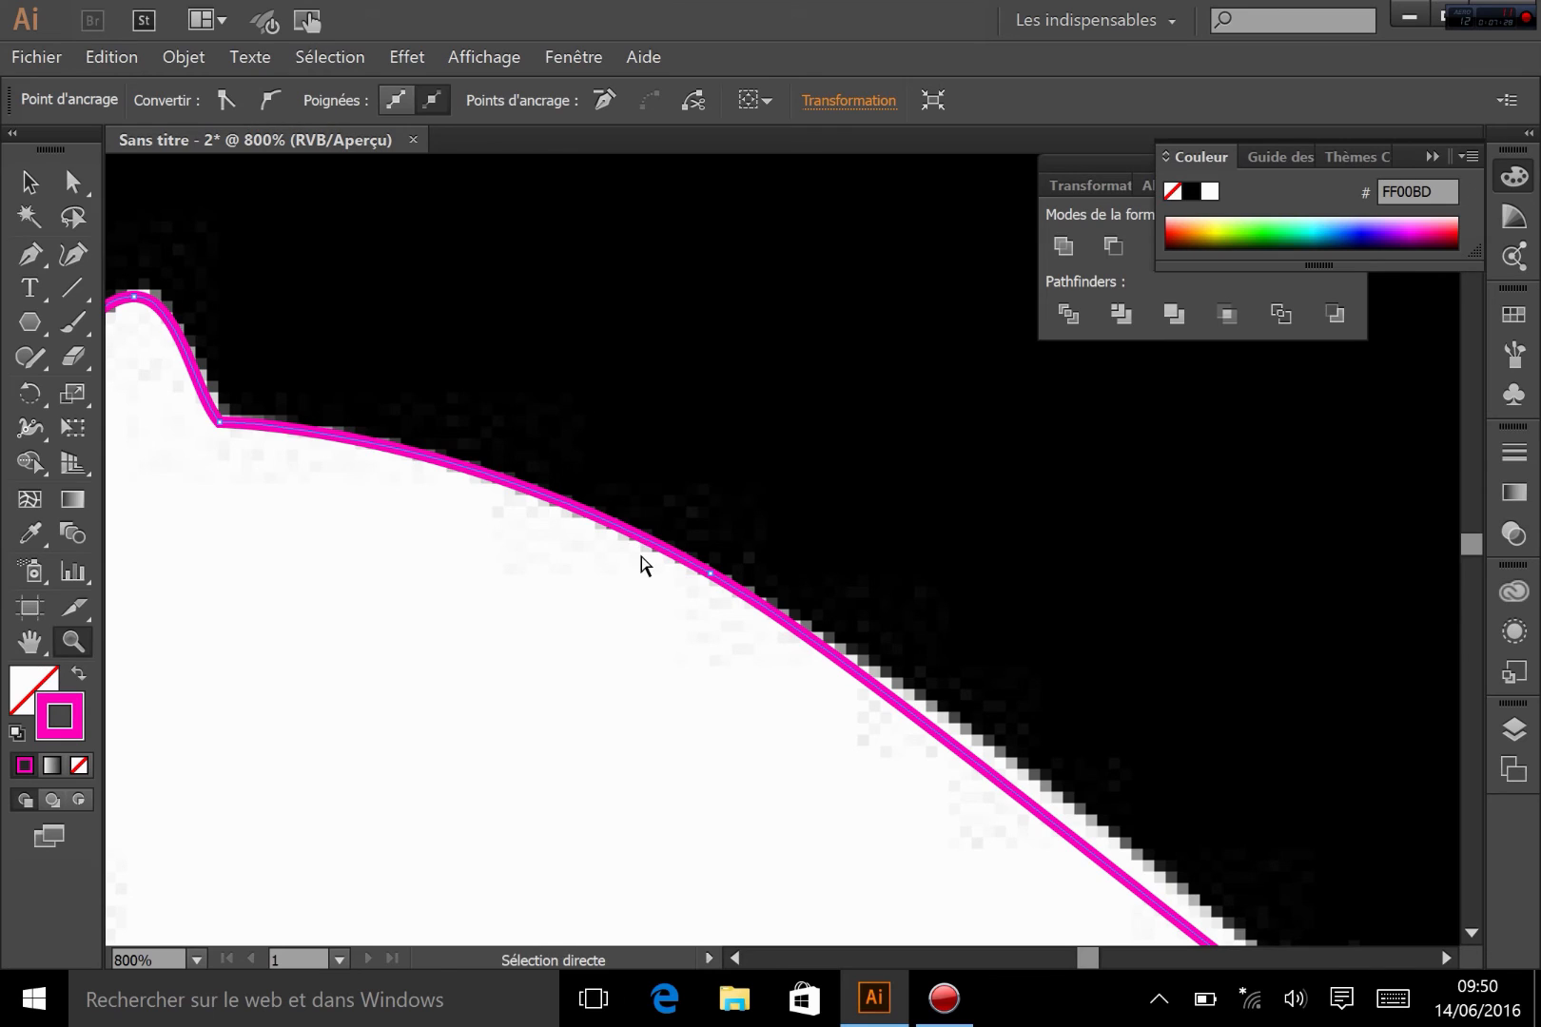
{"action": "key", "text": "ctrl+minus"}
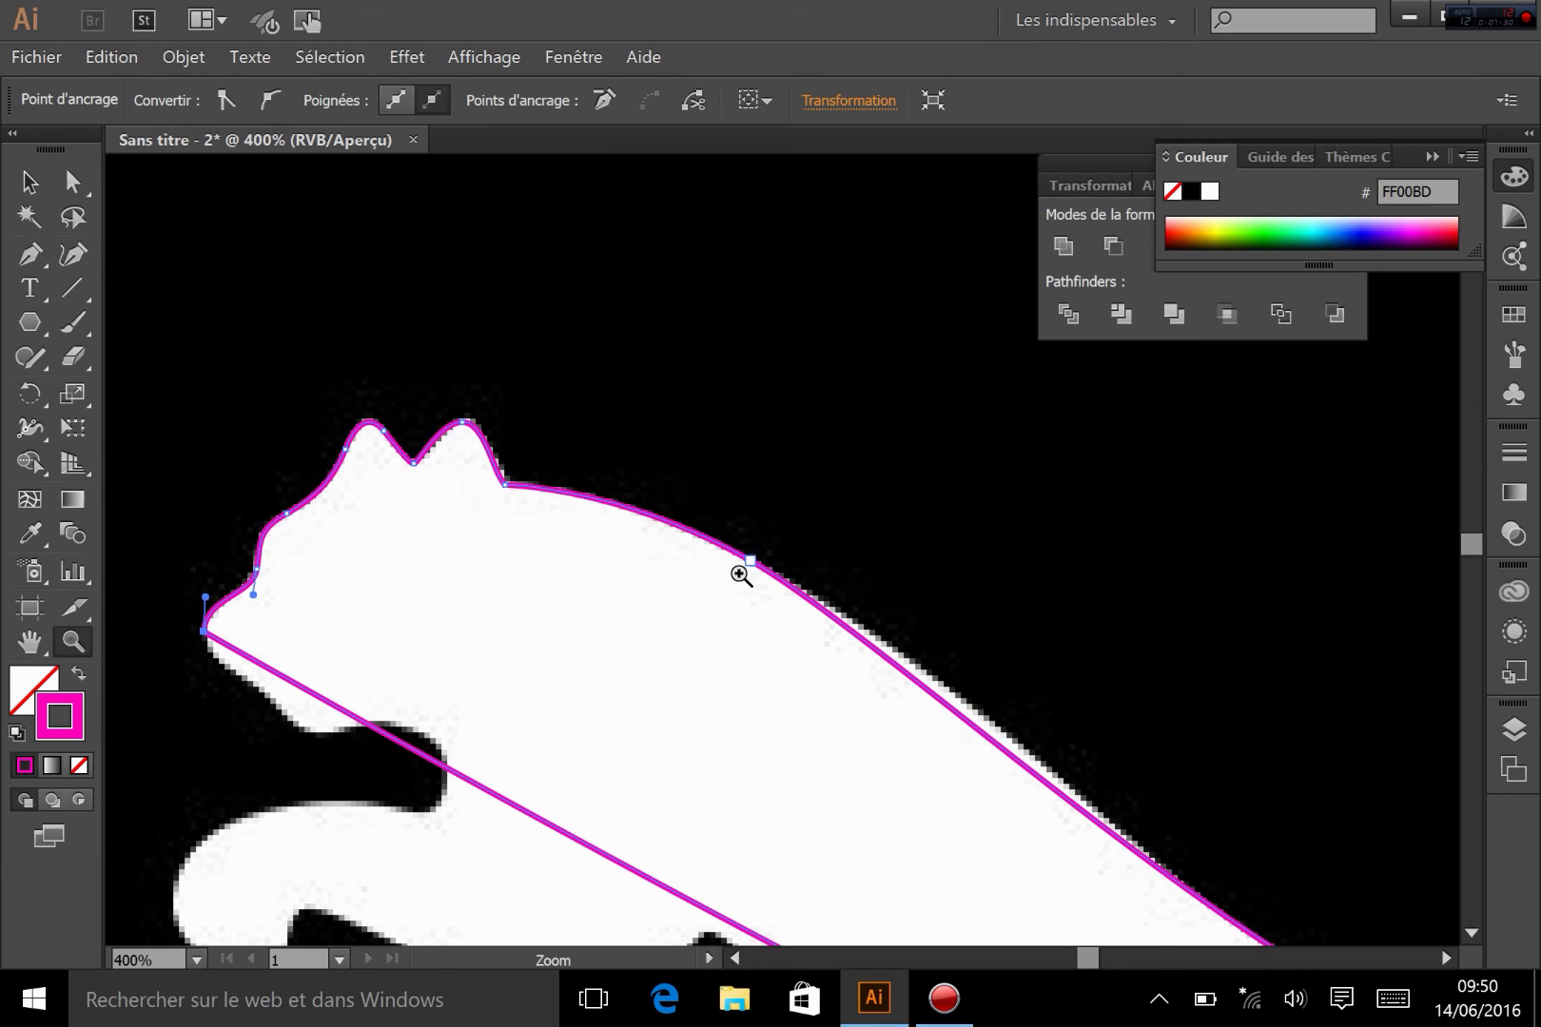
{"action": "key", "text": "v"}
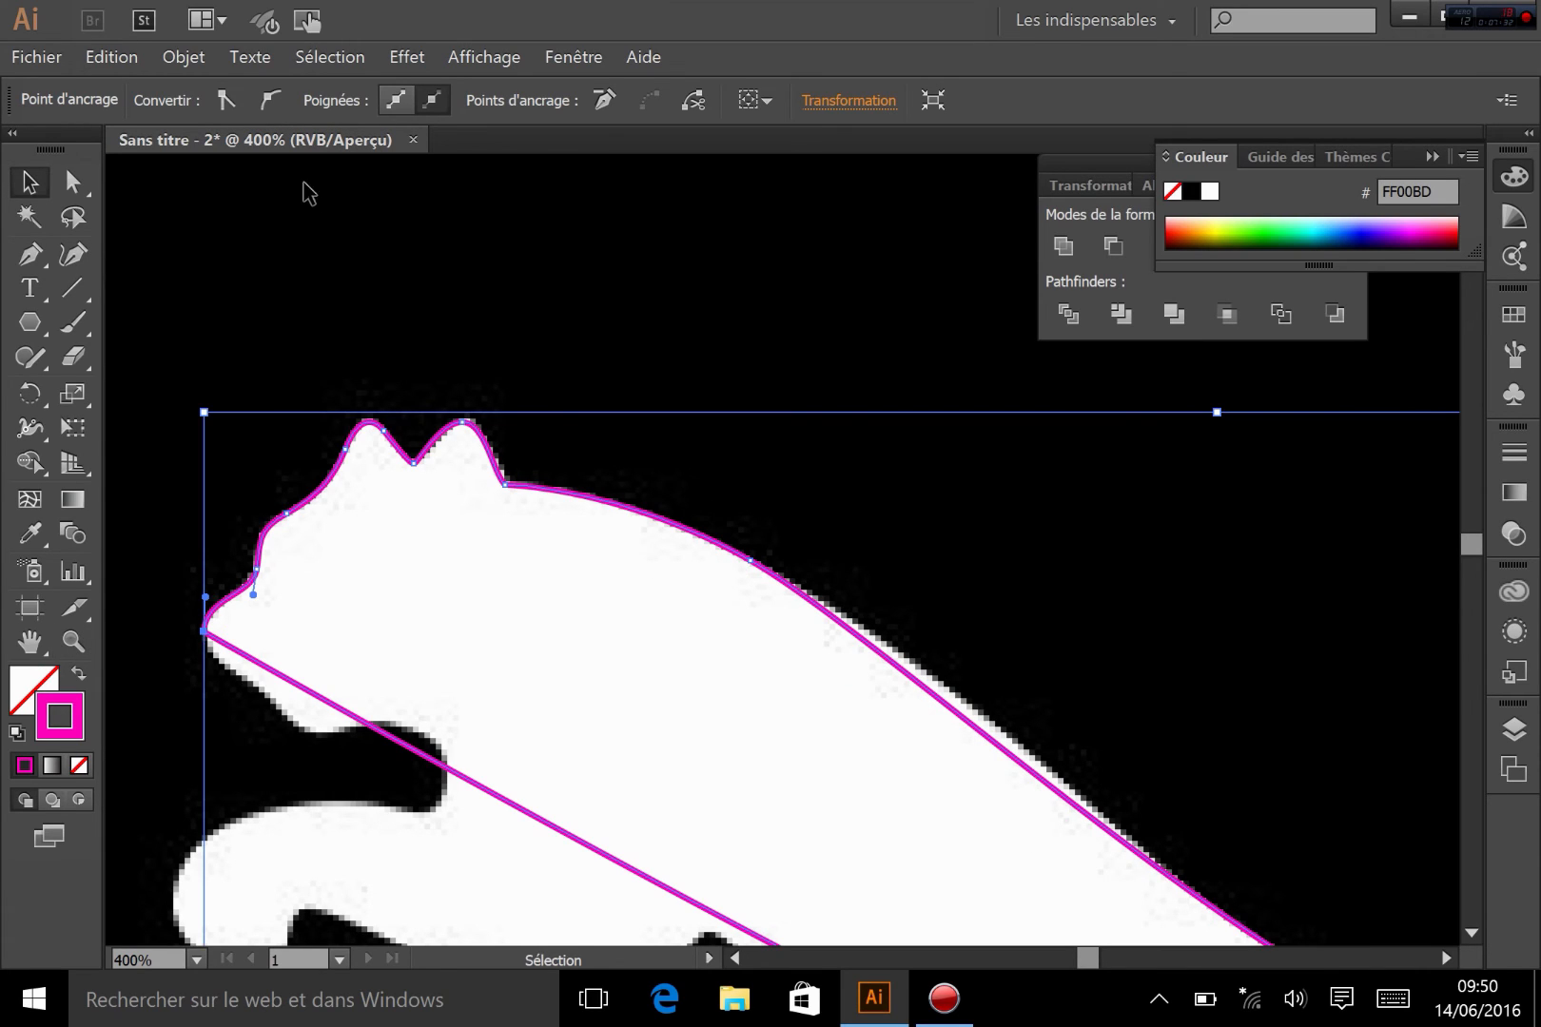
{"action": "left_click", "coordinate": [73, 180]}
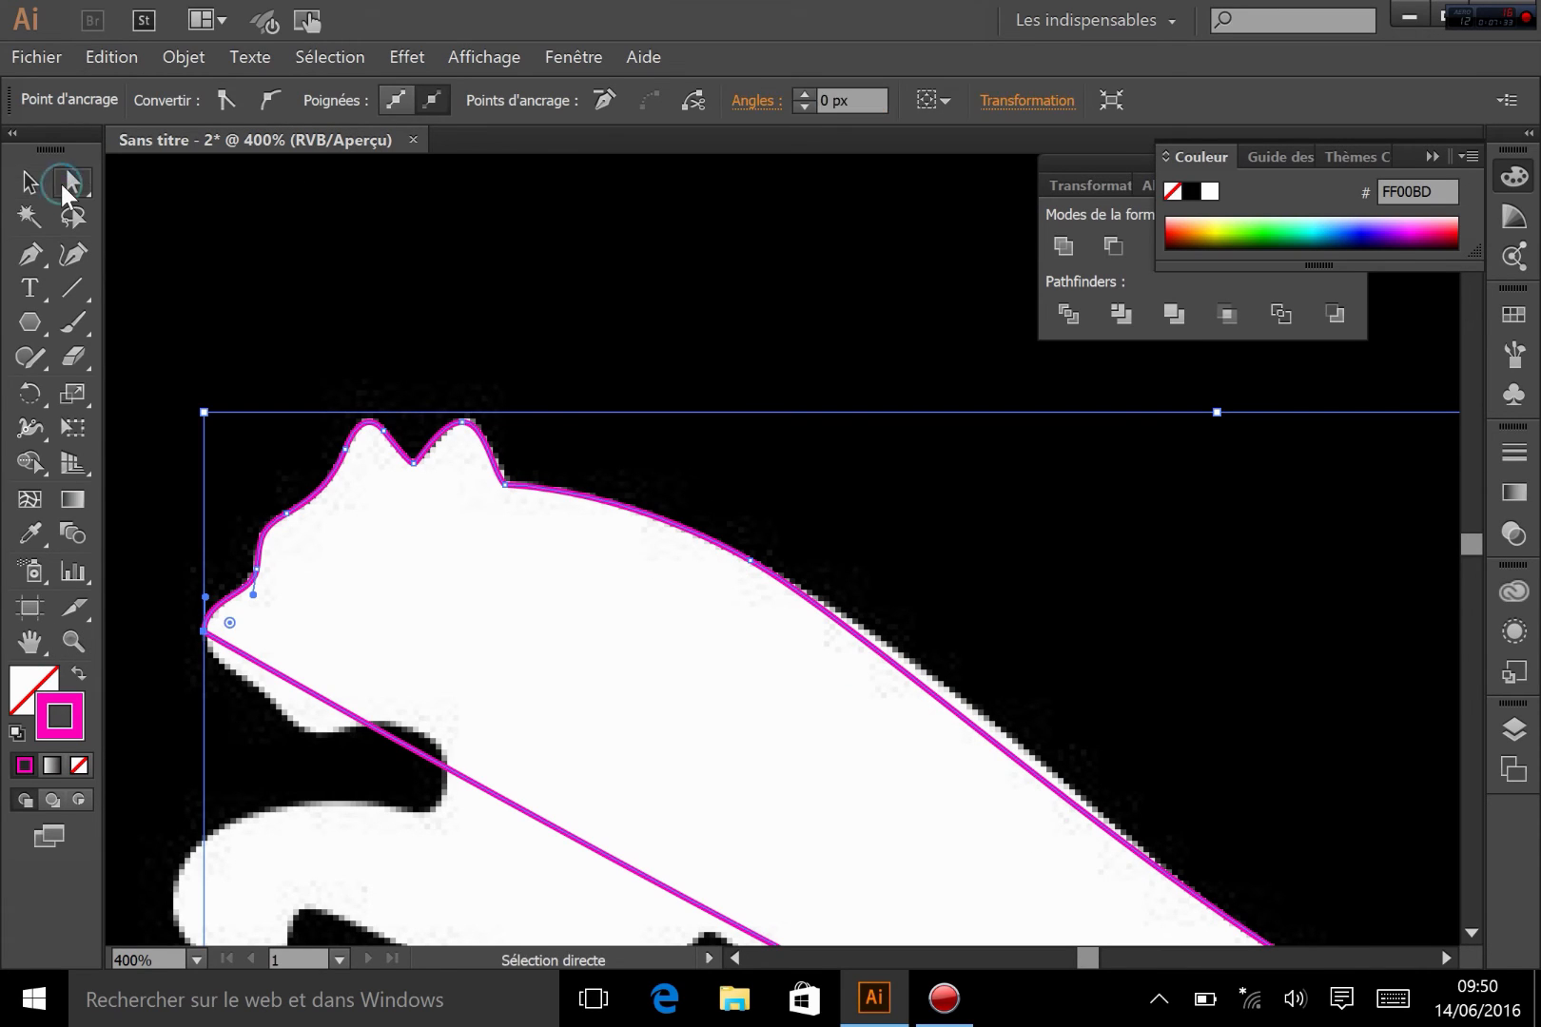
{"action": "left_click", "coordinate": [748, 566]}
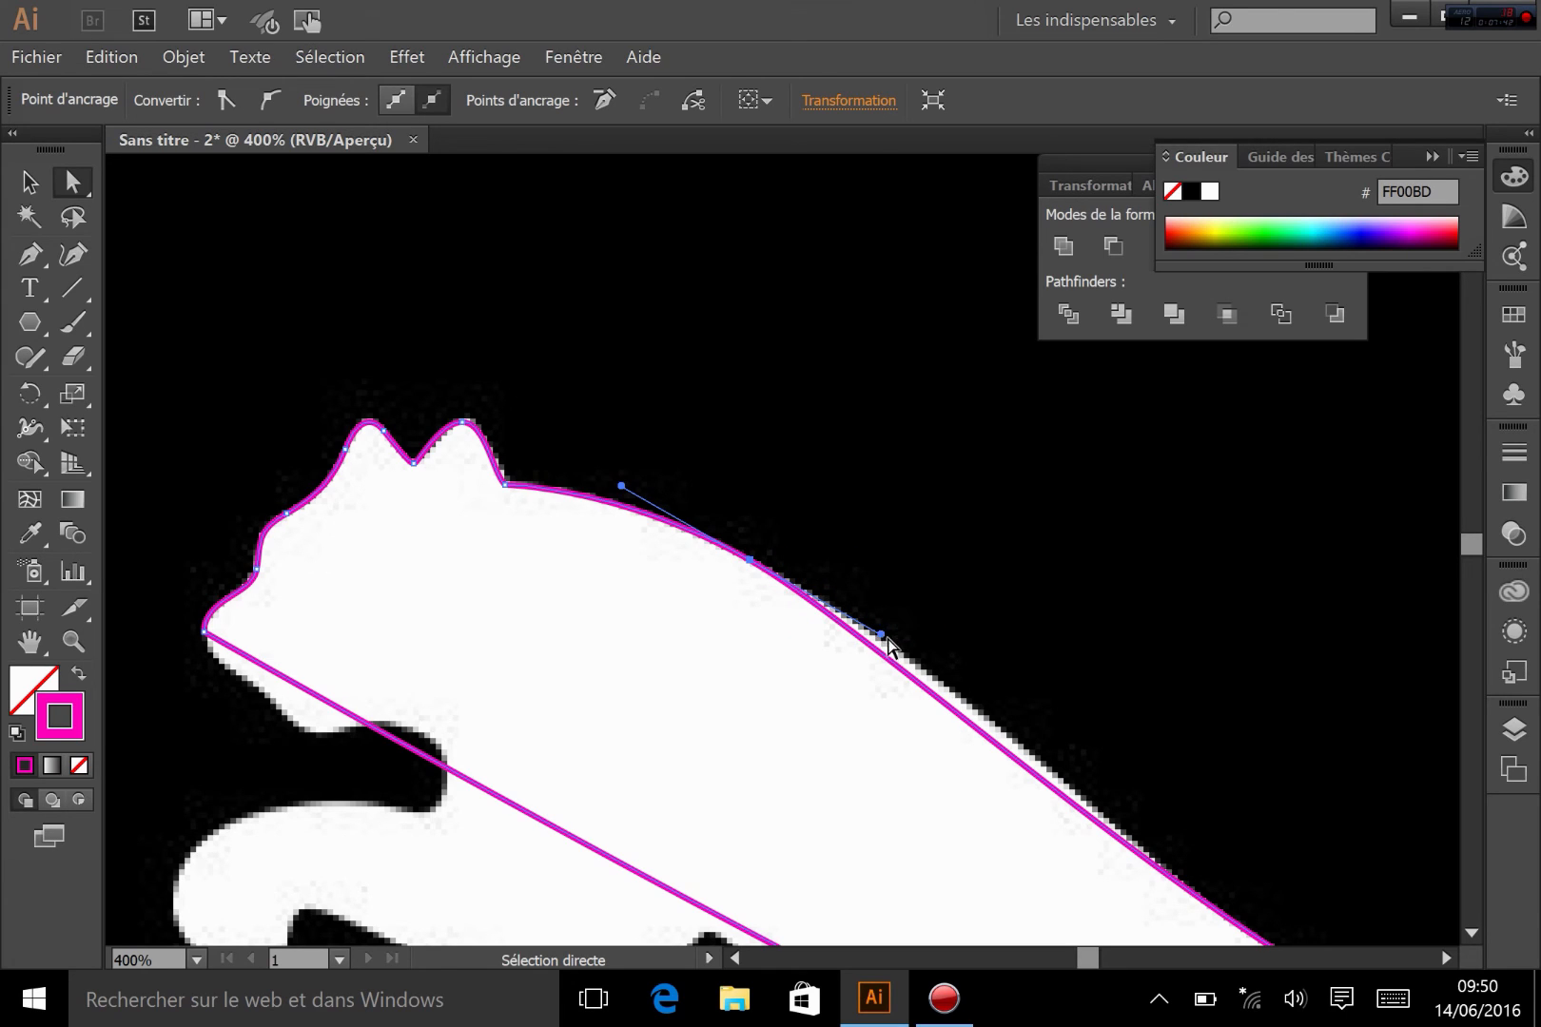
{"action": "left_click_drag", "start_coordinate": [881, 634], "coordinate": [956, 658]}
{"action": "right_click", "coordinate": [1012, 709]}
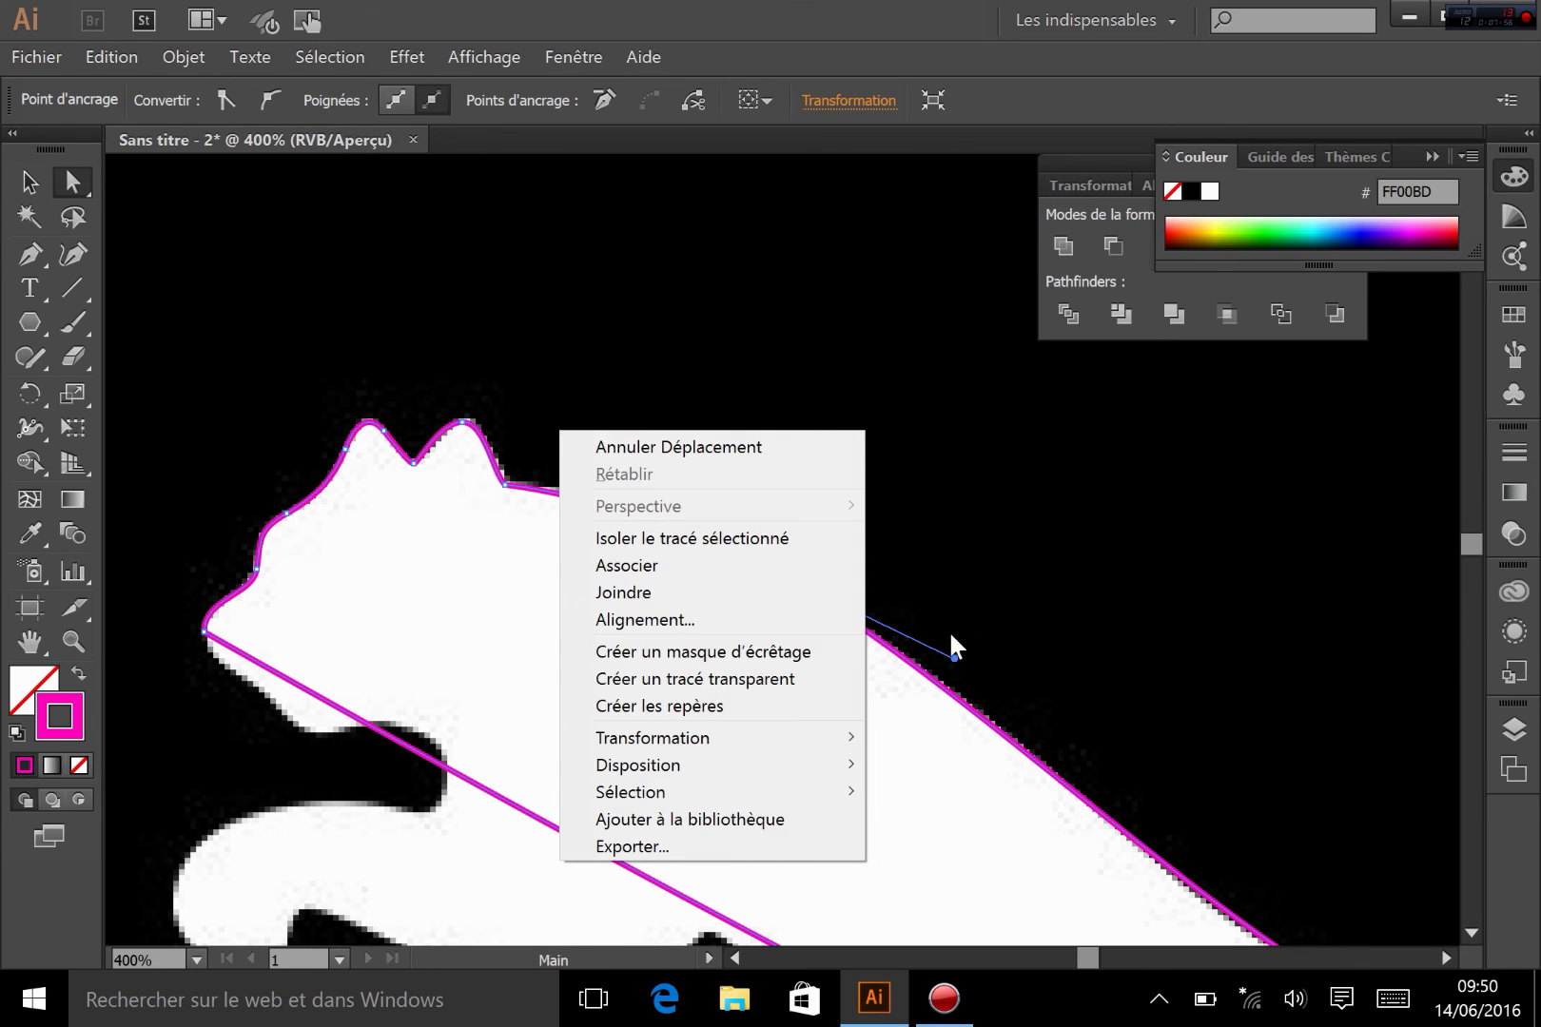
{"action": "left_click", "coordinate": [954, 640]}
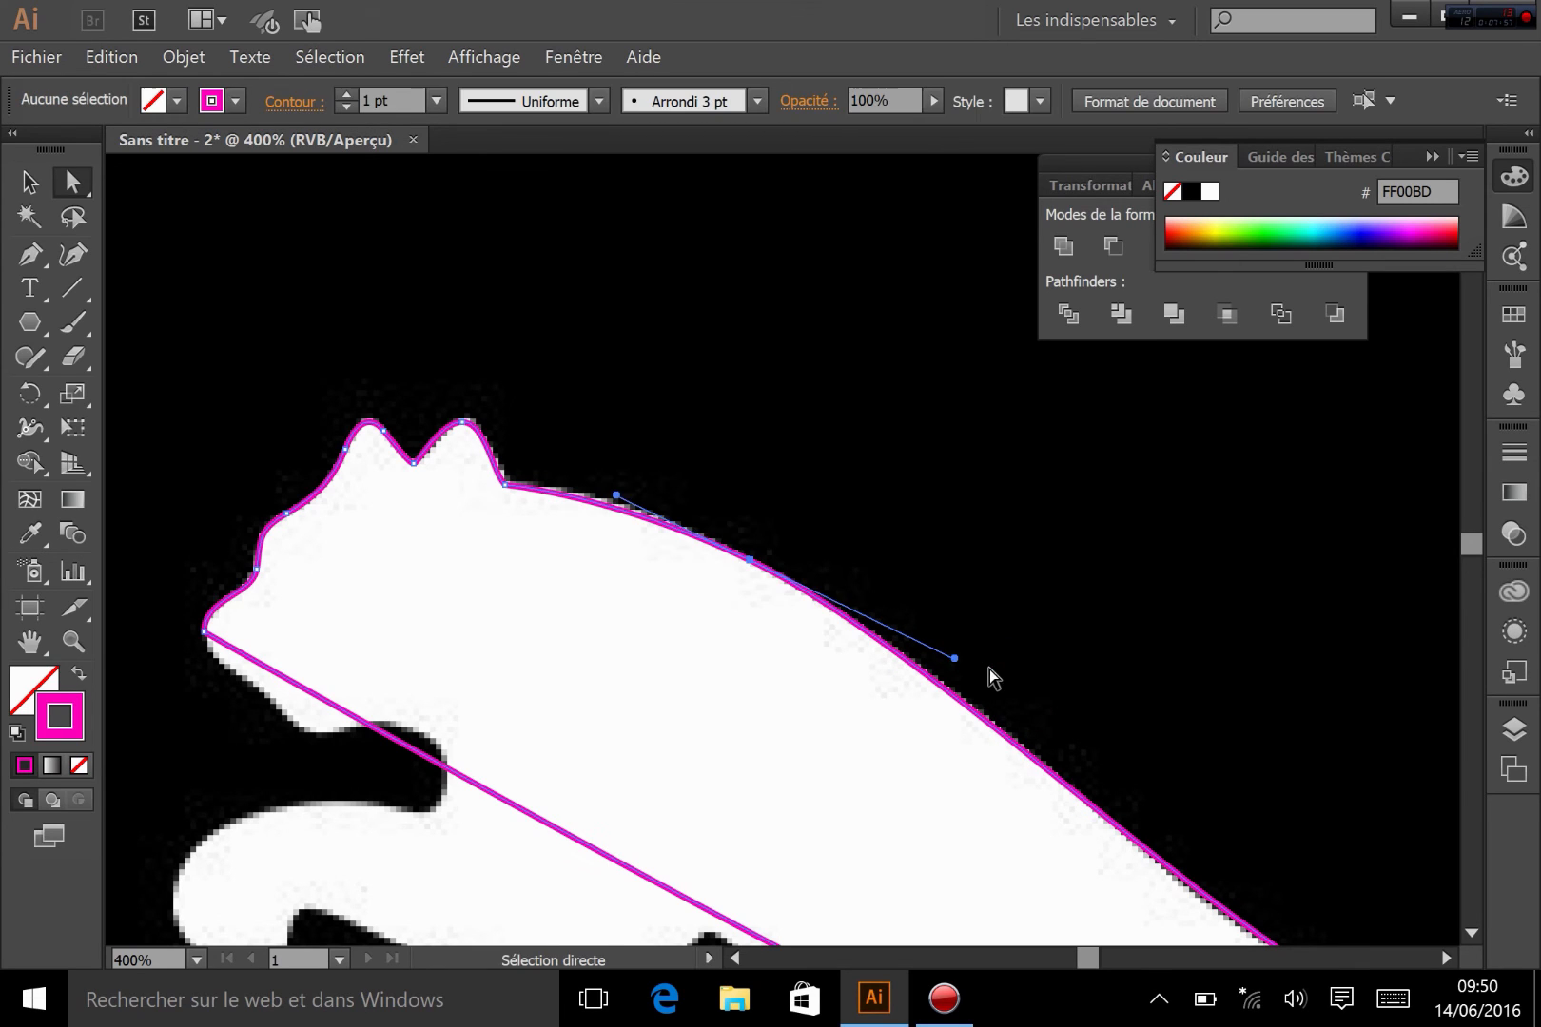
Step: Refine the anchor behind the neck: shorten its rear handle, shift the anchor slightly rearward and raise its front handle to fit the outline
{"action": "left_click", "coordinate": [768, 568]}
{"action": "left_click", "coordinate": [752, 563]}
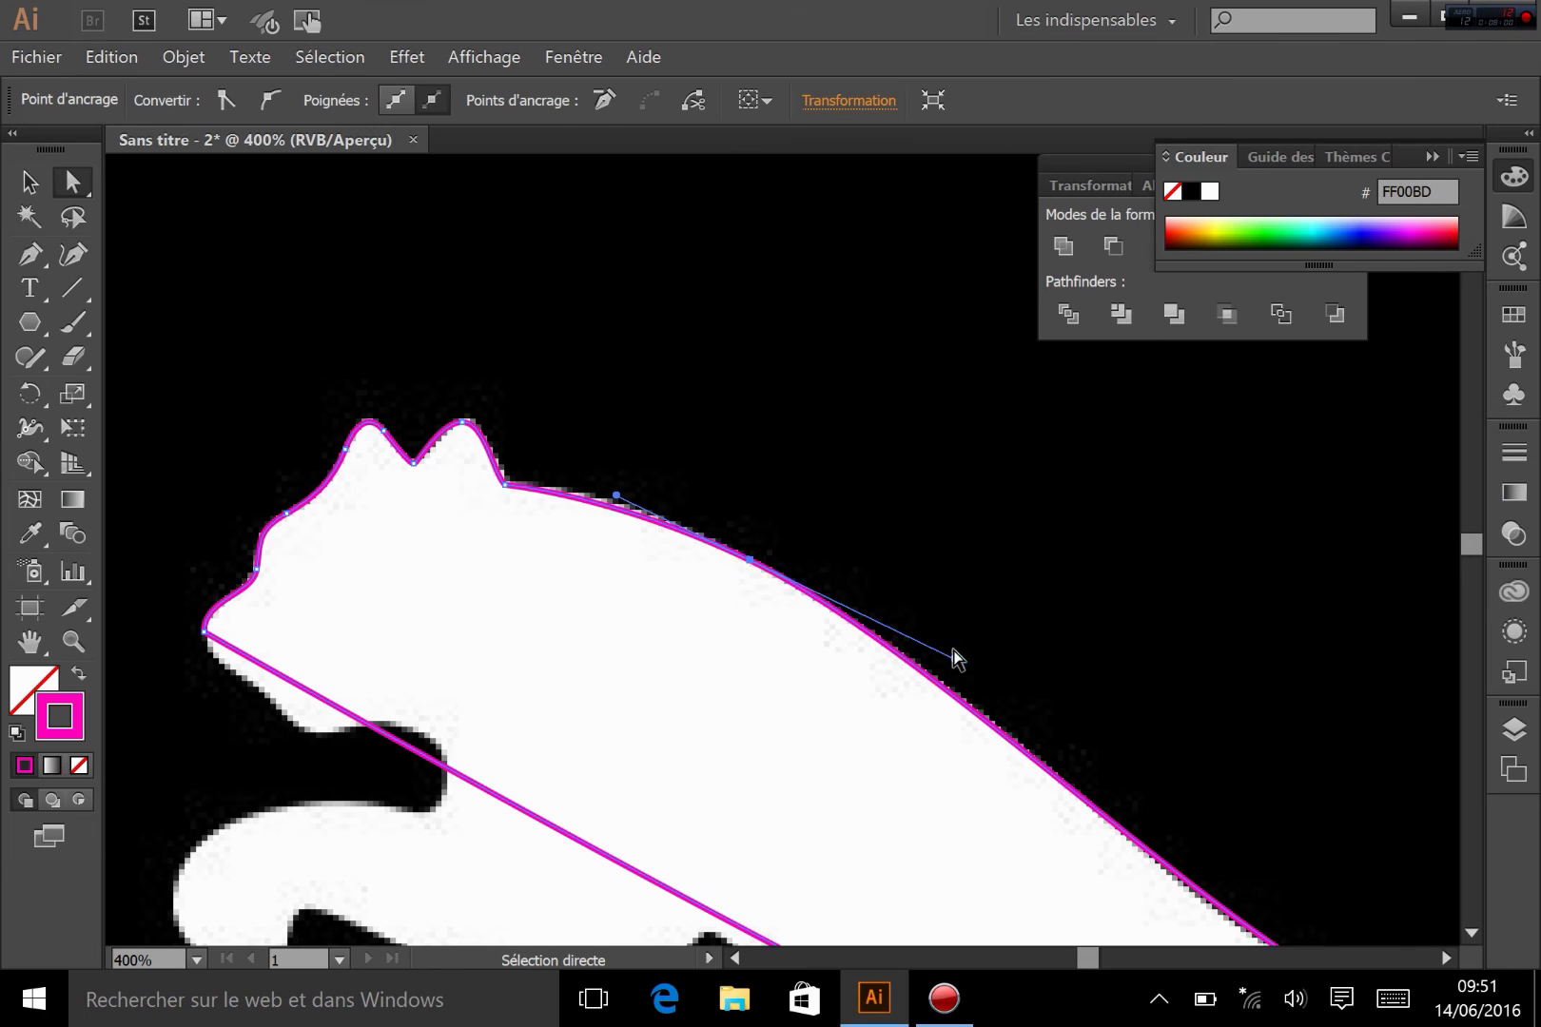
{"action": "mouse_move", "coordinate": [955, 659]}
{"action": "left_mouse_down"}
{"action": "mouse_move", "coordinate": [867, 737]}
{"action": "mouse_move", "coordinate": [928, 673]}
{"action": "mouse_move", "coordinate": [940, 635]}
{"action": "mouse_move", "coordinate": [928, 641]}
{"action": "left_mouse_up"}
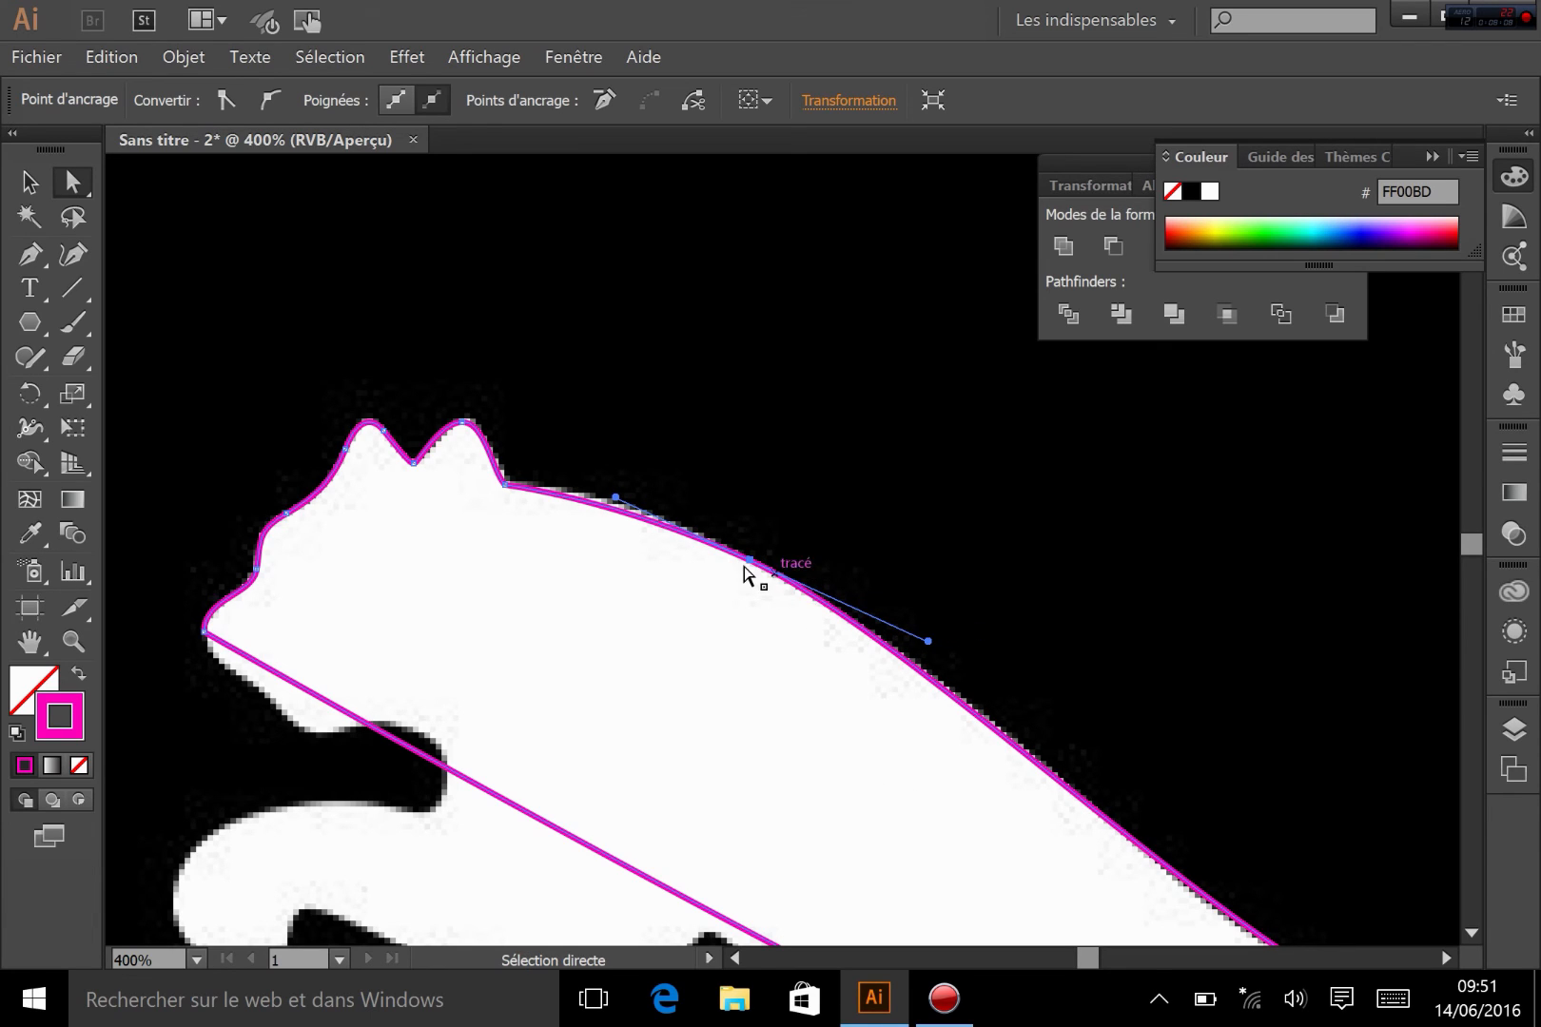
{"action": "mouse_move", "coordinate": [750, 560]}
{"action": "left_mouse_down"}
{"action": "mouse_move", "coordinate": [751, 539]}
{"action": "mouse_move", "coordinate": [767, 569]}
{"action": "left_mouse_up"}
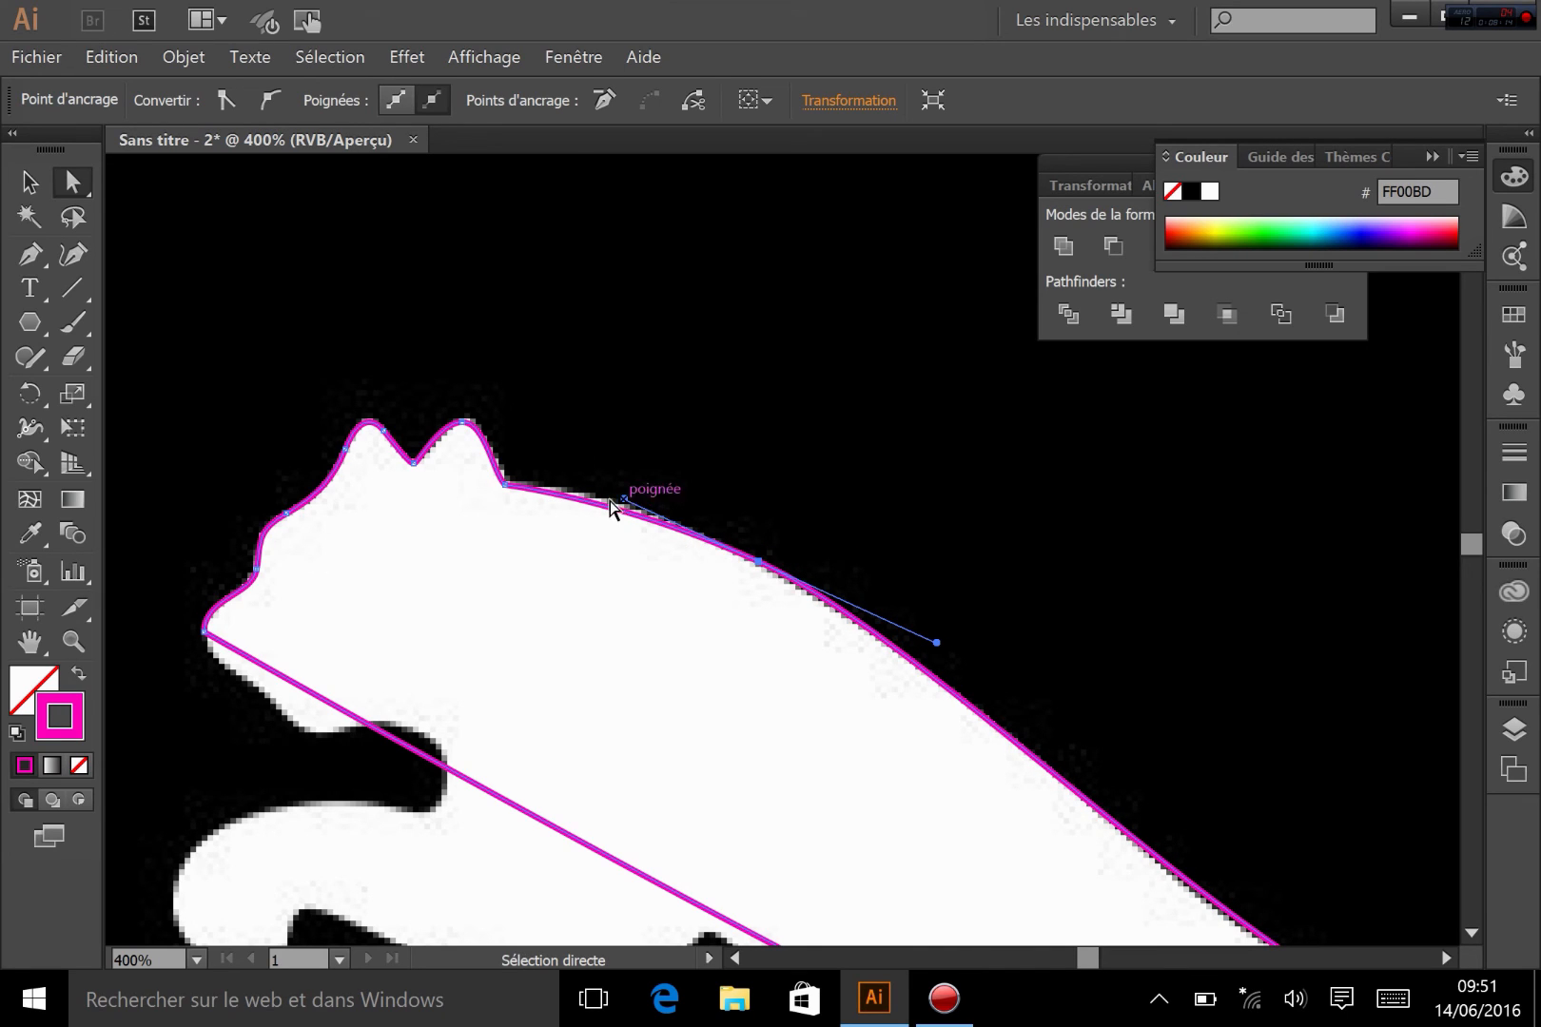
{"action": "left_click_drag", "start_coordinate": [624, 499], "coordinate": [605, 479]}
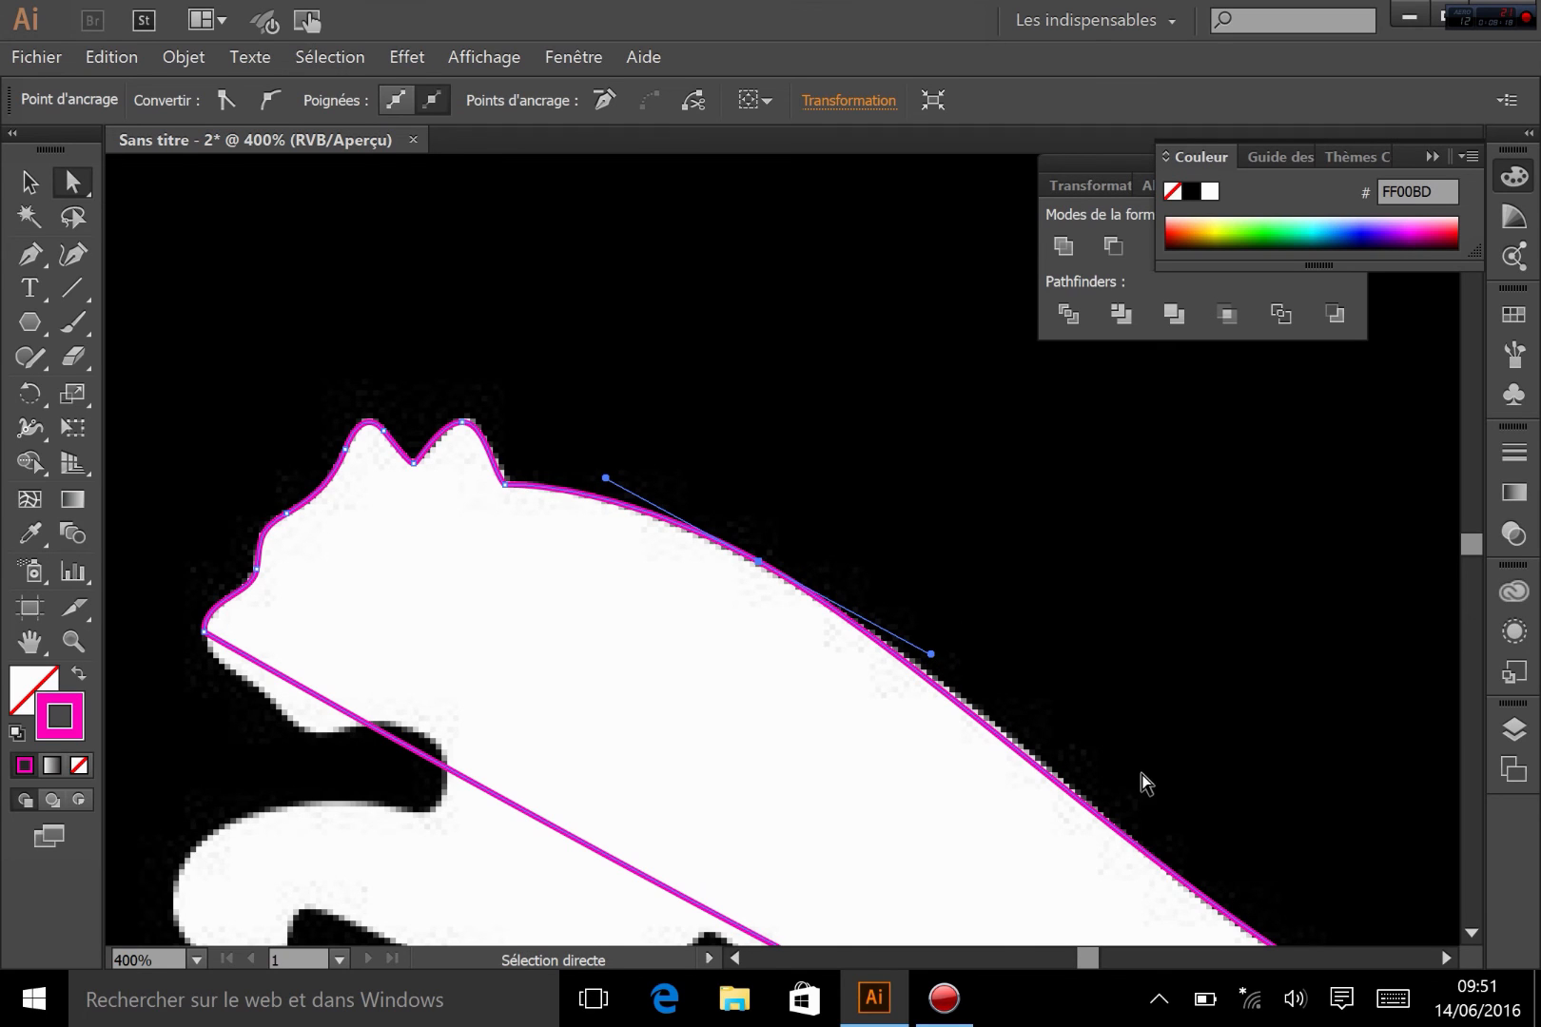
Step: Add an anchor point midway along the back, nudge it up onto the outline and adjust the curve's handle near the rump
{"action": "left_click_drag", "start_coordinate": [1141, 782], "coordinate": [939, 598]}
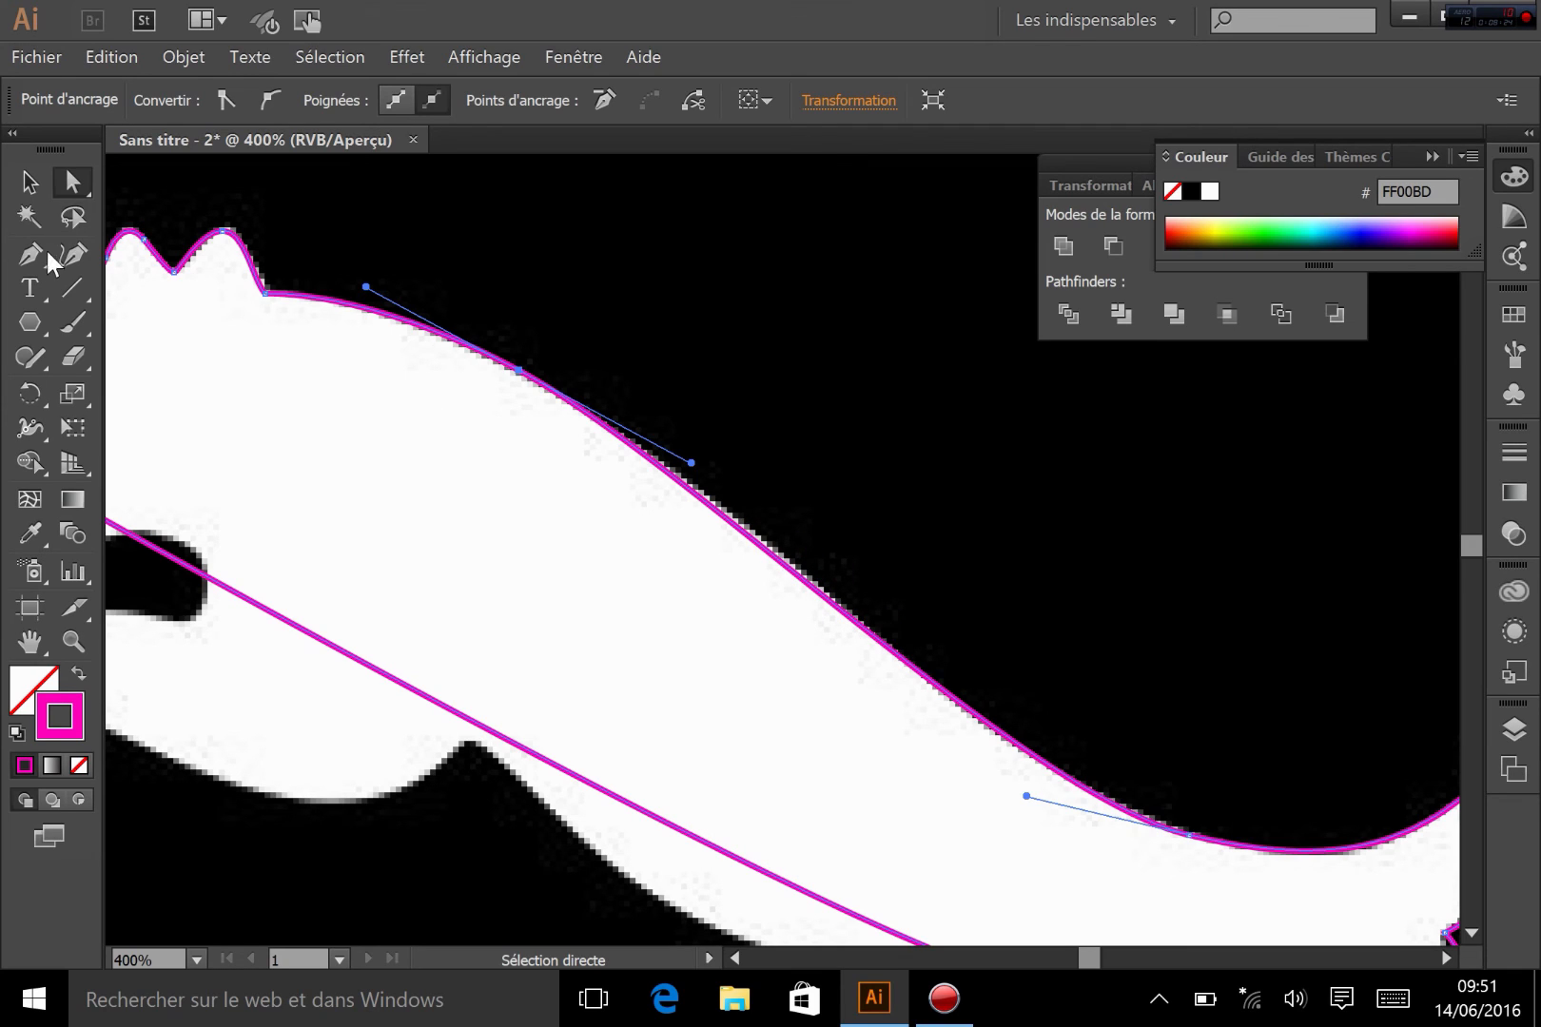
{"action": "left_click_drag", "start_coordinate": [37, 247], "coordinate": [167, 297]}
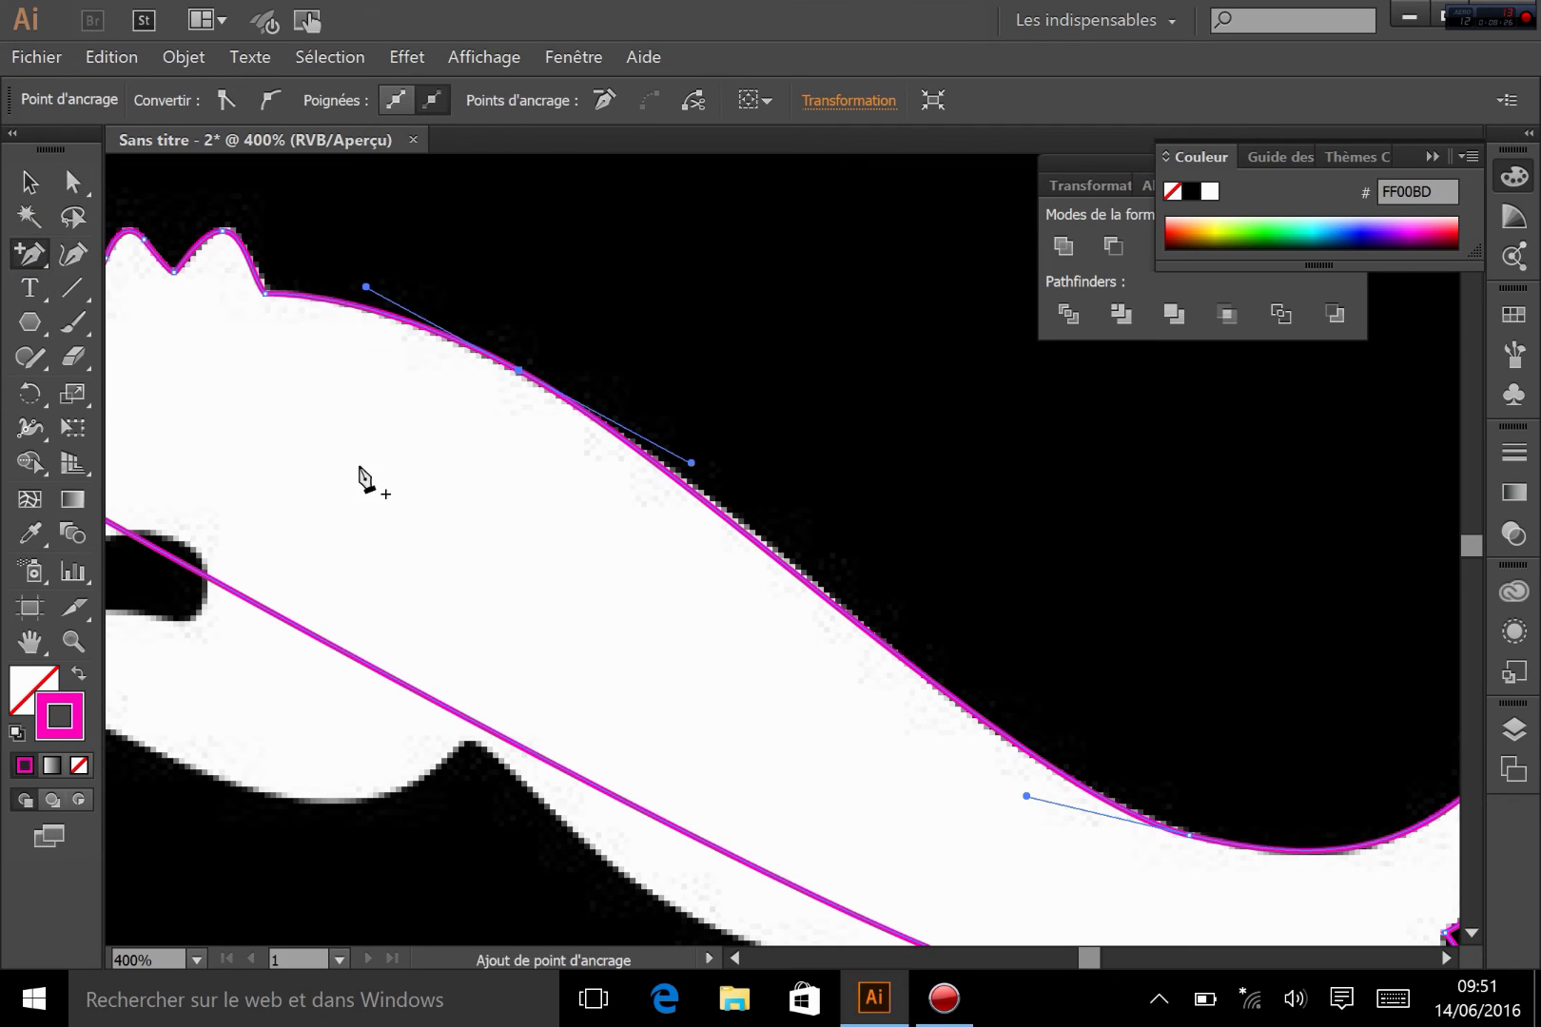
{"action": "left_click", "coordinate": [746, 534]}
{"action": "left_click", "coordinate": [74, 180]}
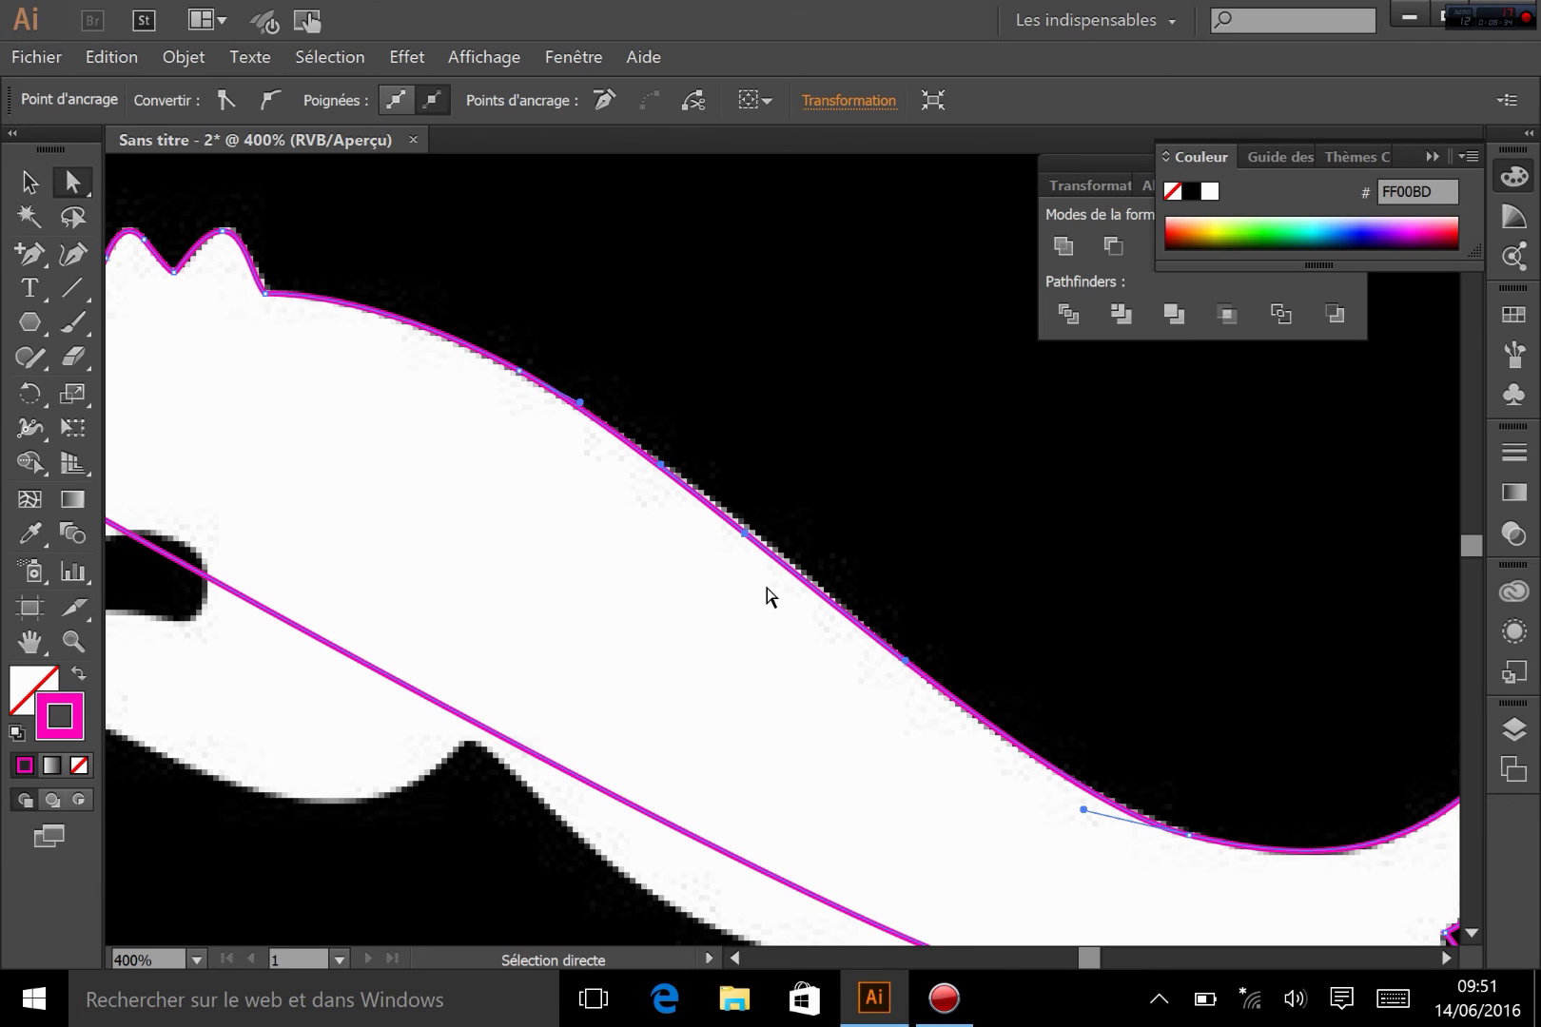
{"action": "key", "text": "Up"}
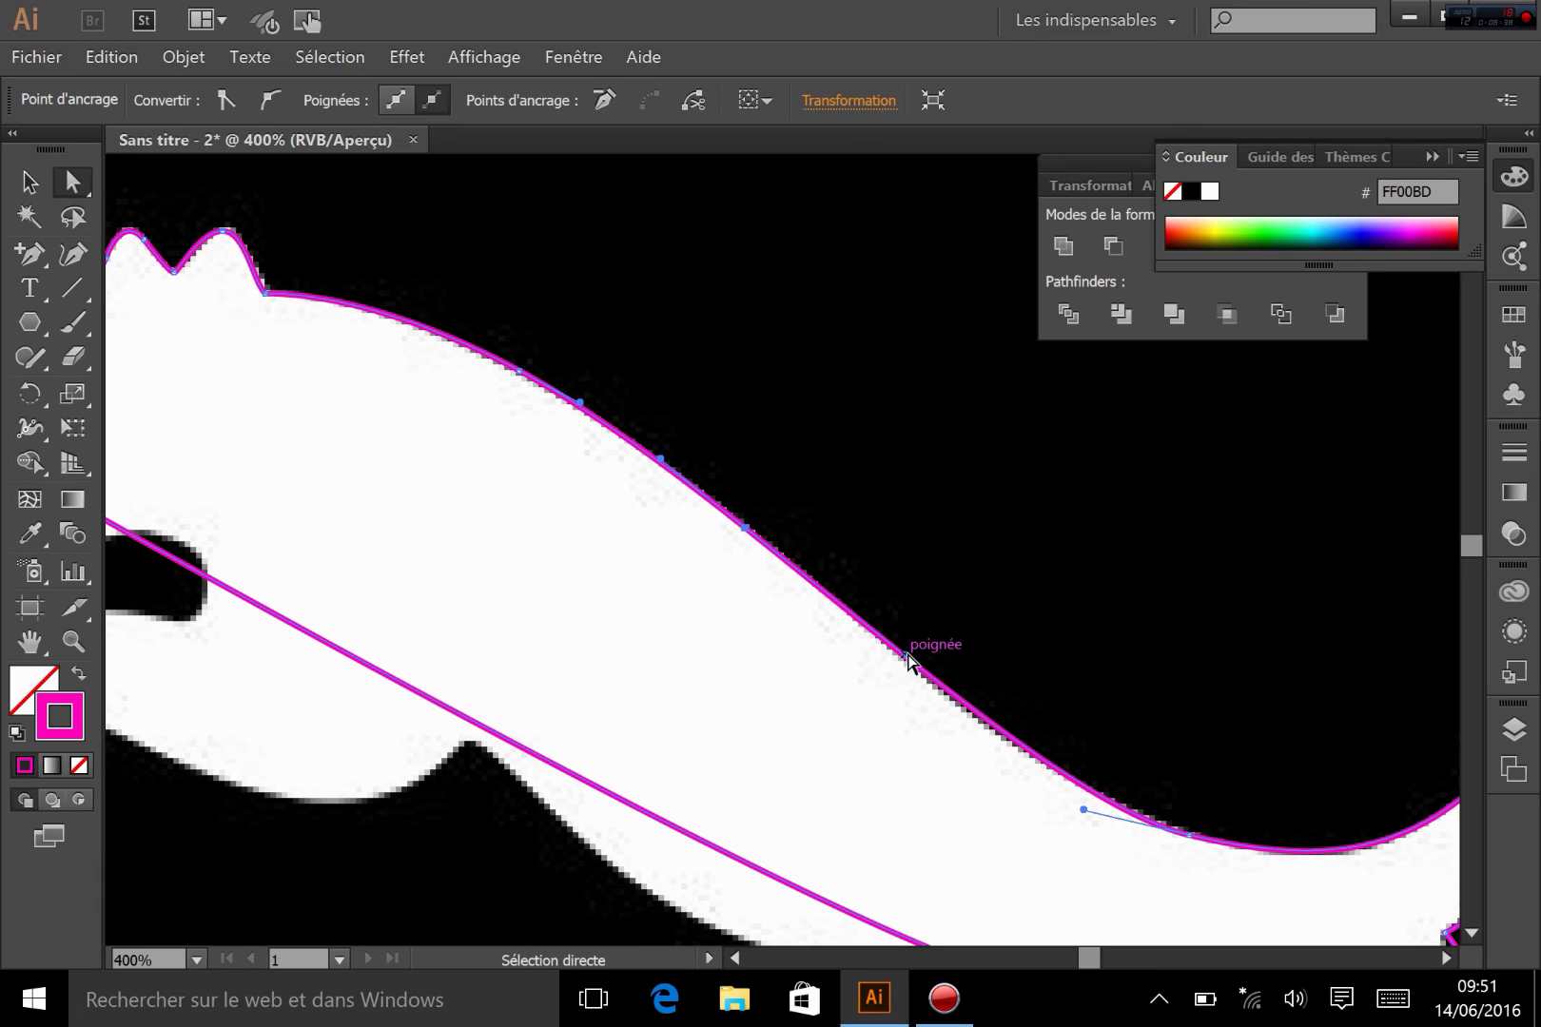
{"action": "left_click_drag", "start_coordinate": [1083, 810], "coordinate": [1039, 799]}
{"action": "left_click", "coordinate": [1166, 670]}
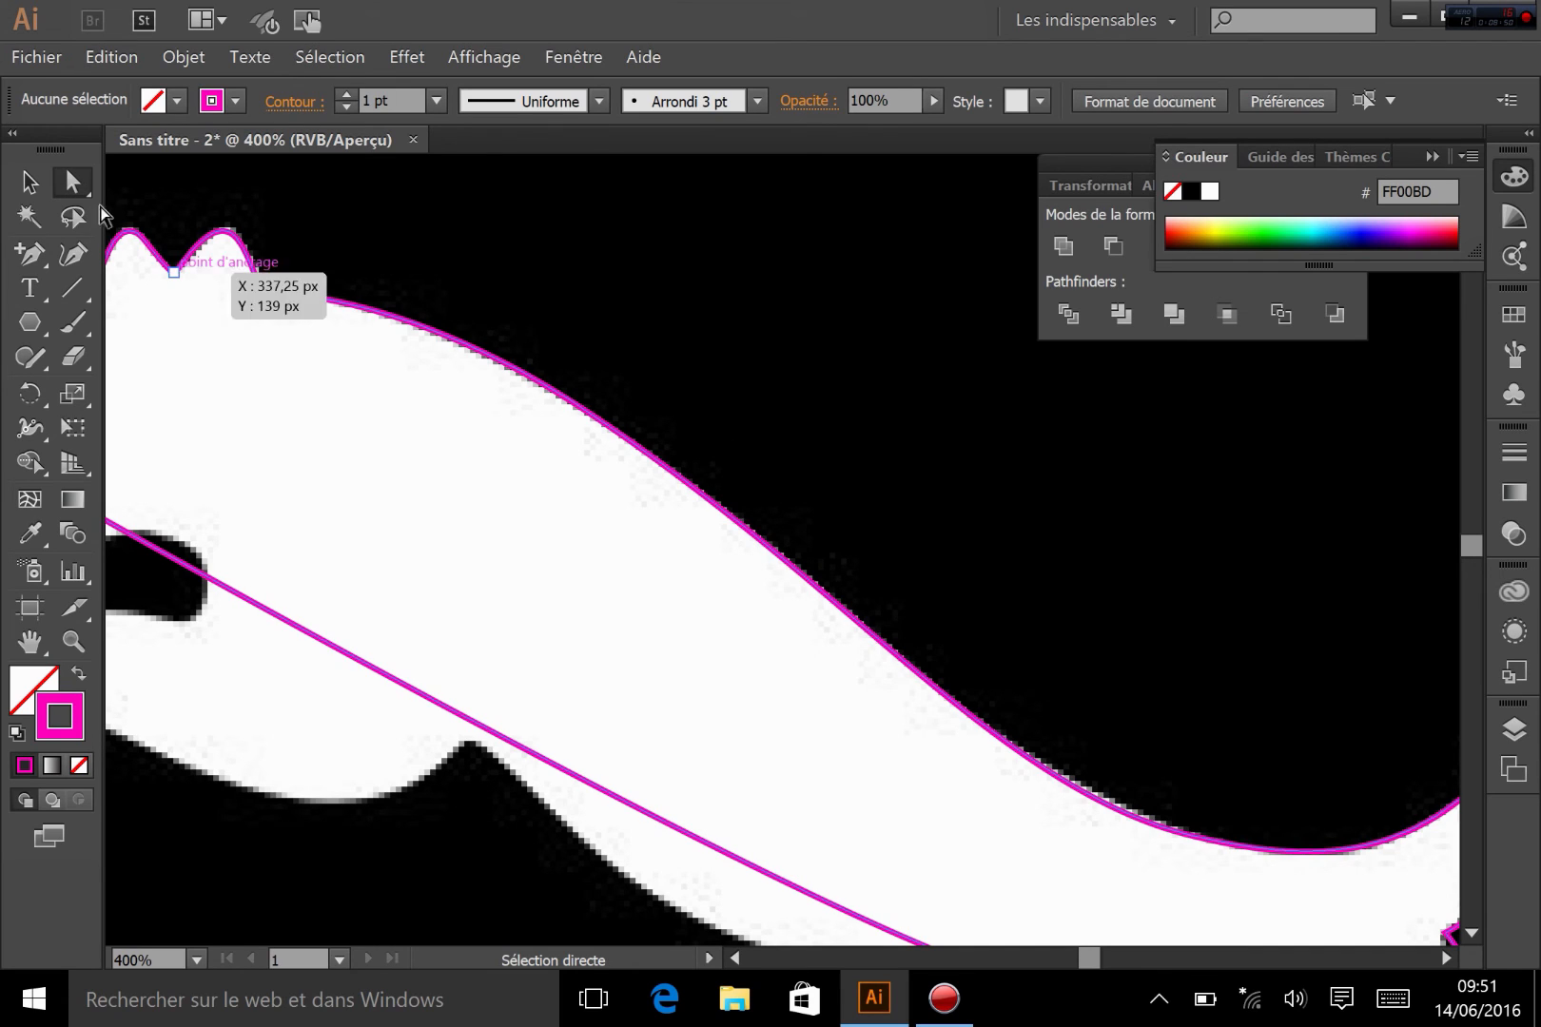
Step: Adjust both handles of the segment along the tail's upper edge so the curve follows the image outline
{"action": "key", "text": "space"}
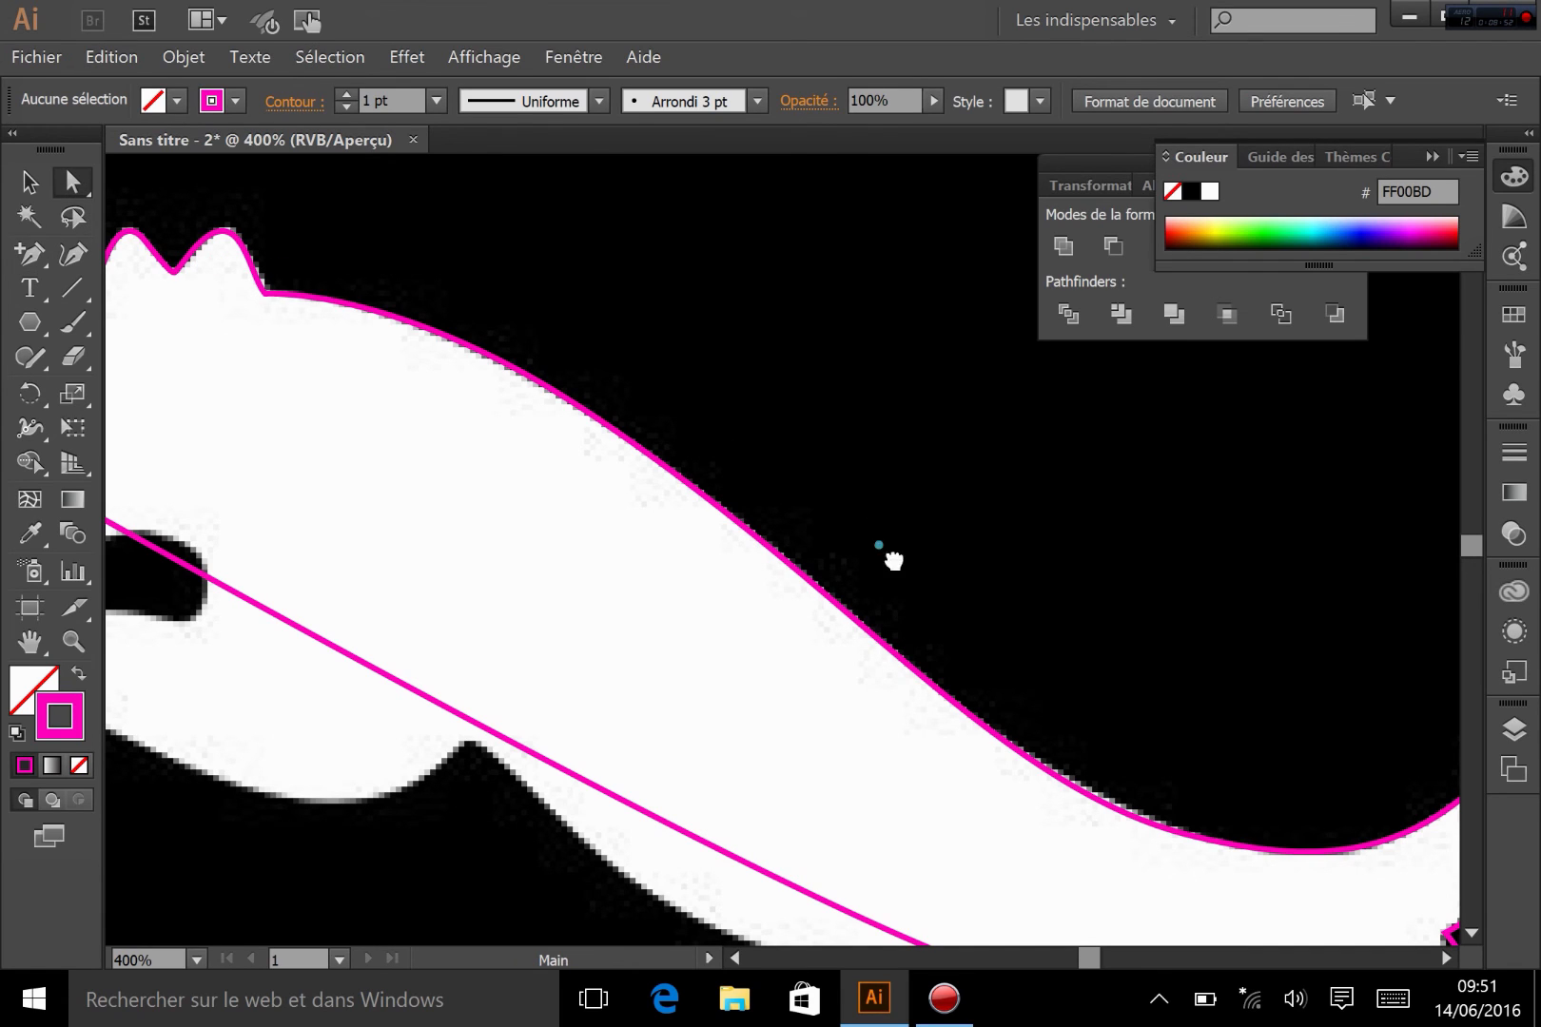
{"action": "left_click_drag", "start_coordinate": [891, 558], "coordinate": [575, 471]}
{"action": "left_click_drag", "start_coordinate": [677, 478], "coordinate": [364, 626]}
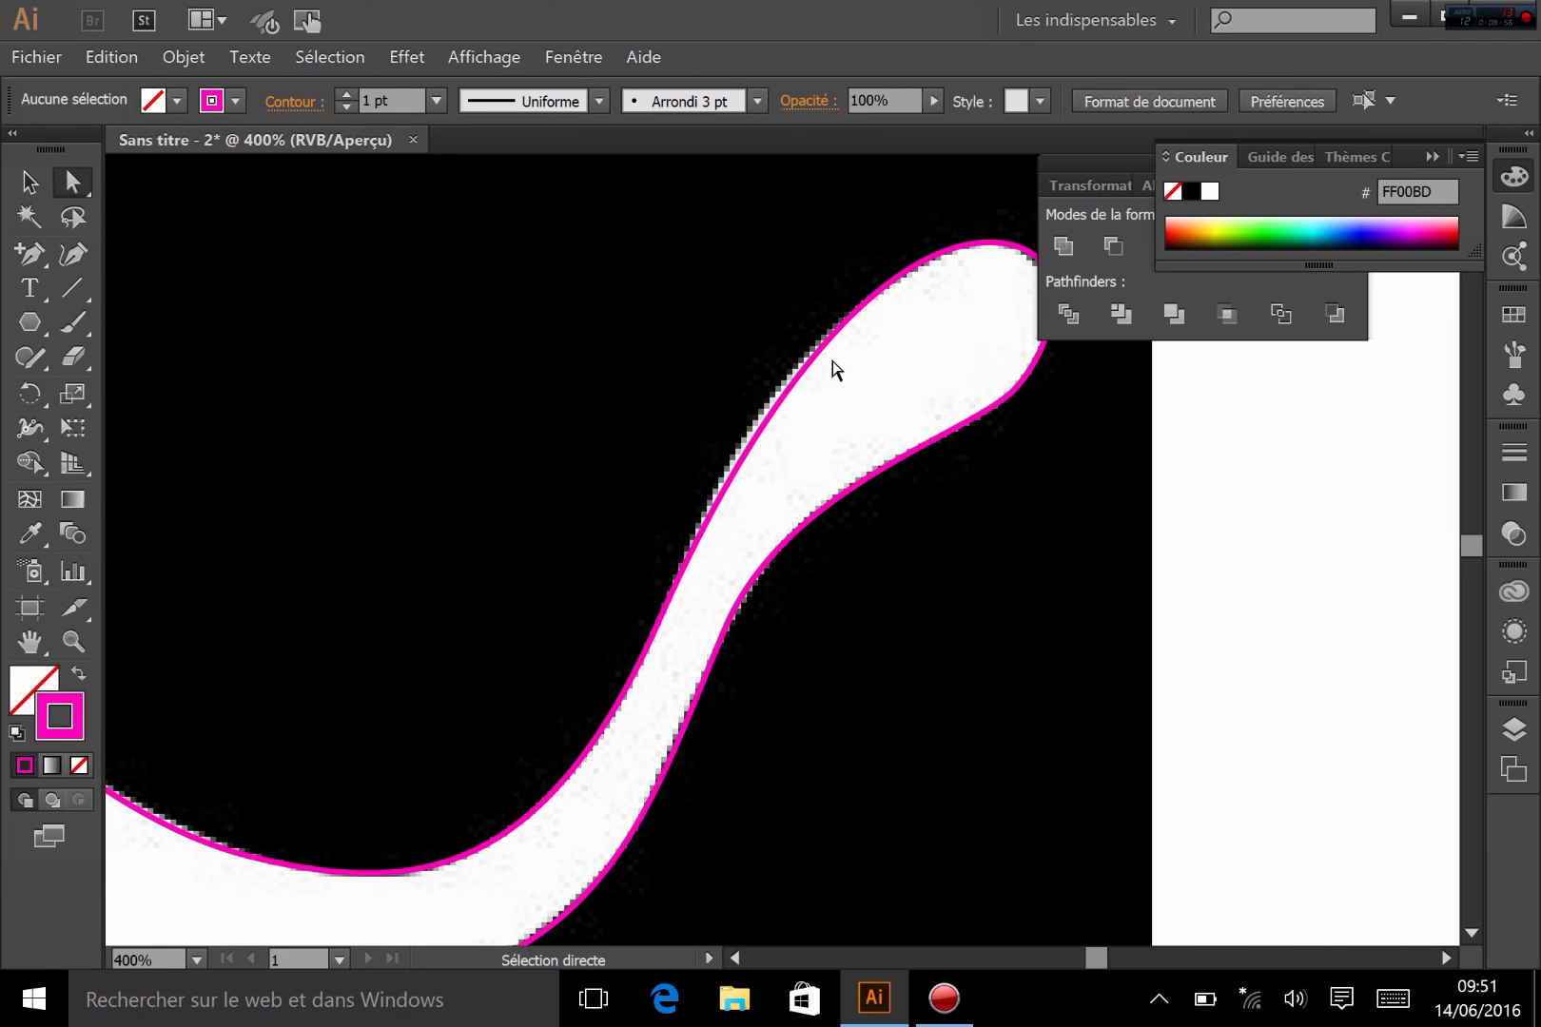
{"action": "left_click", "coordinate": [801, 375]}
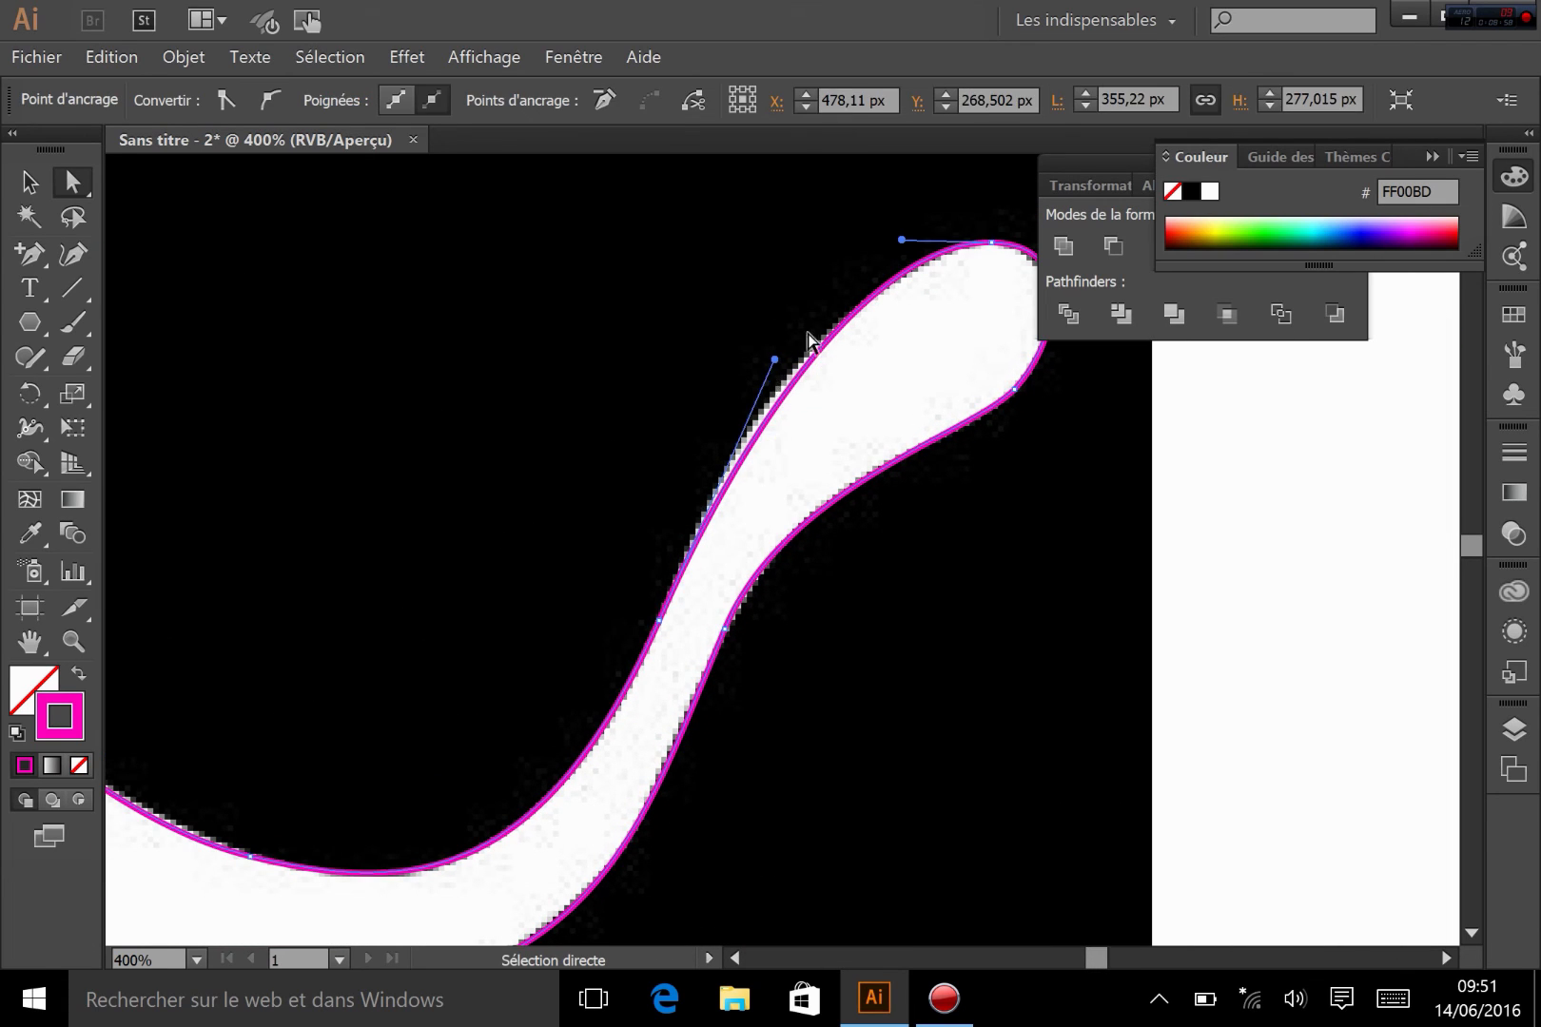
{"action": "mouse_move", "coordinate": [775, 360]}
{"action": "left_mouse_down"}
{"action": "mouse_move", "coordinate": [787, 313]}
{"action": "mouse_move", "coordinate": [759, 348]}
{"action": "left_mouse_up"}
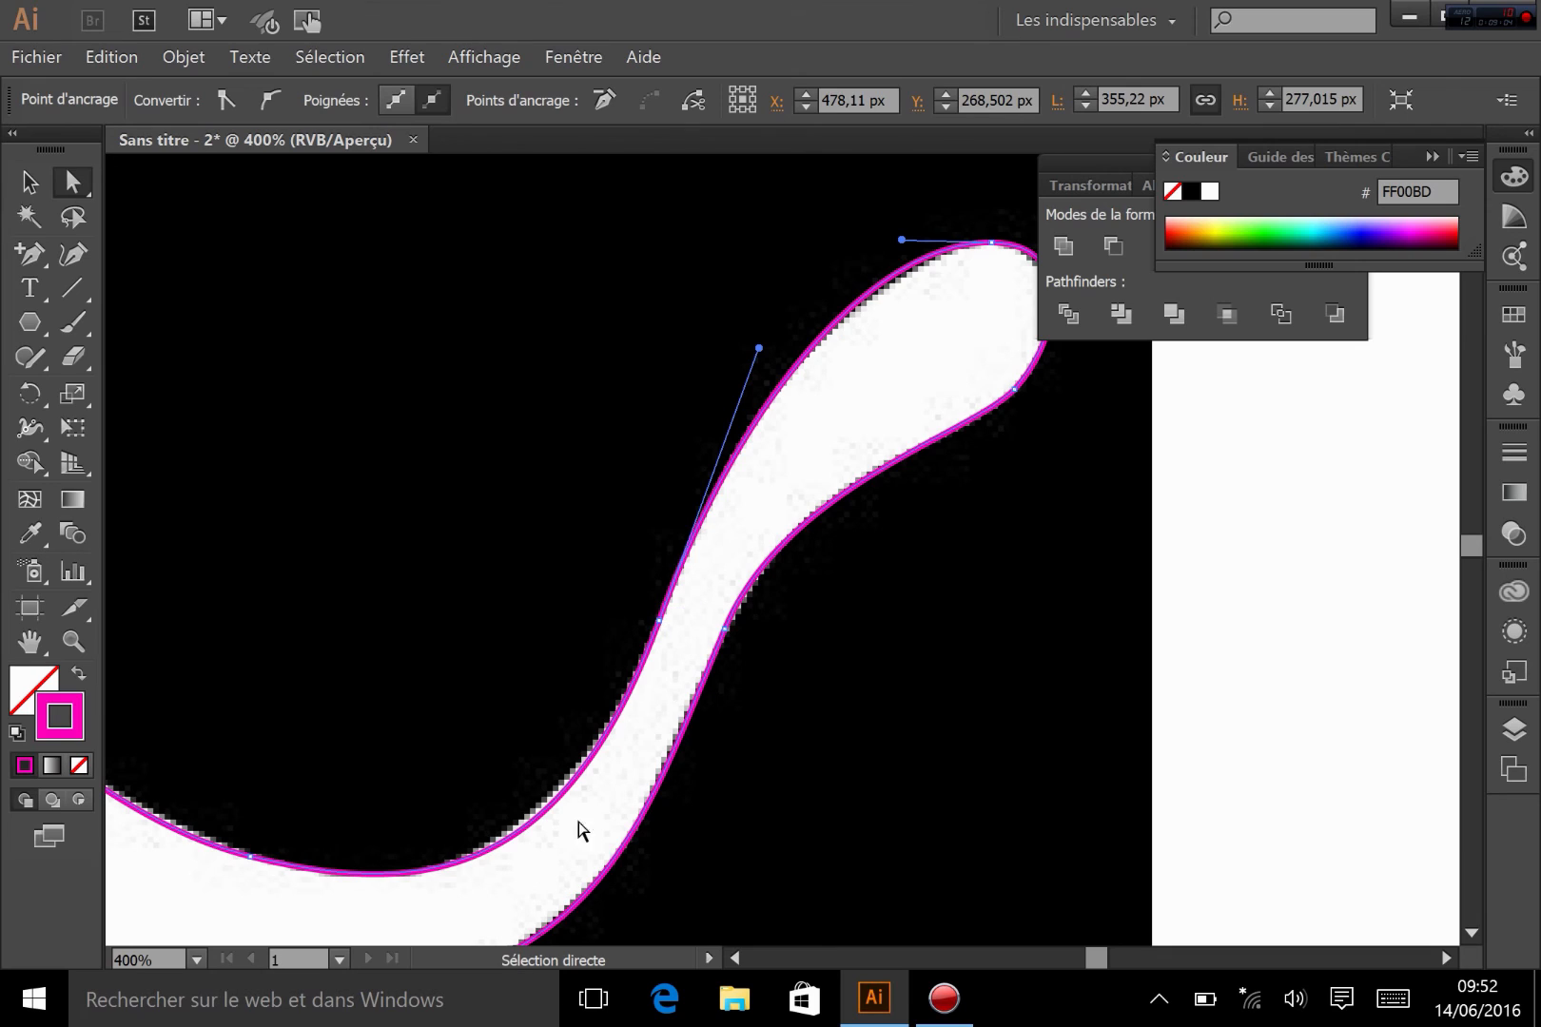
{"action": "left_click_drag", "start_coordinate": [898, 240], "coordinate": [916, 239]}
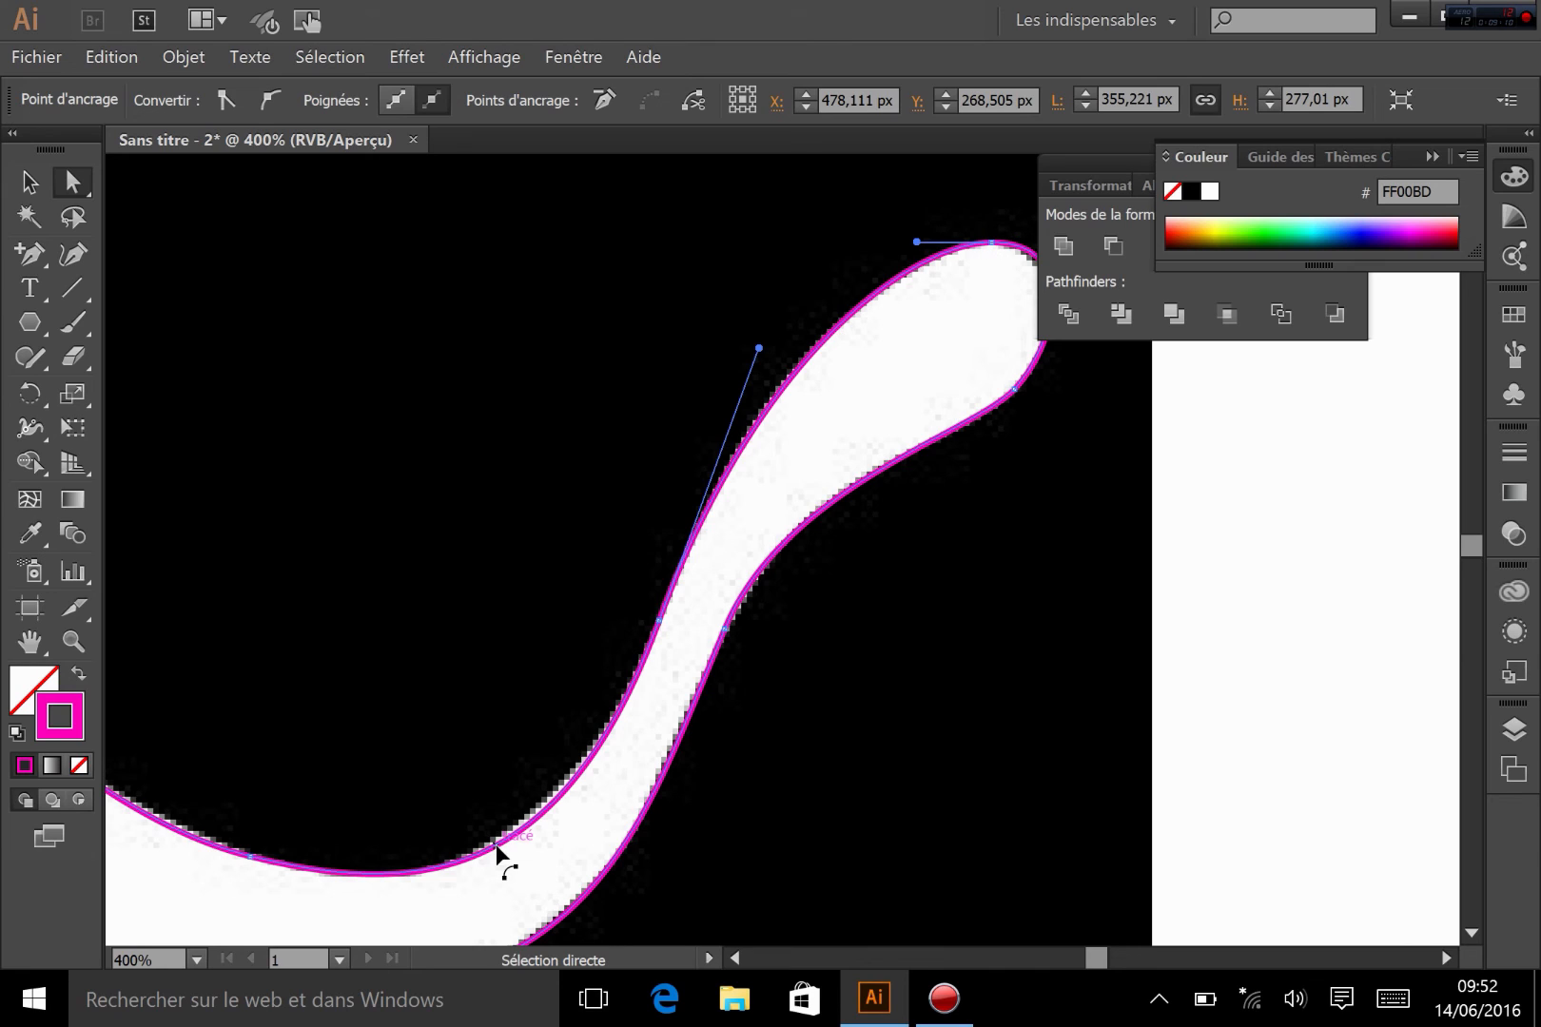
Step: Adjust the handles of the curve between the rump and the tail so it fits the outline, then deselect the path
{"action": "left_click", "coordinate": [658, 620]}
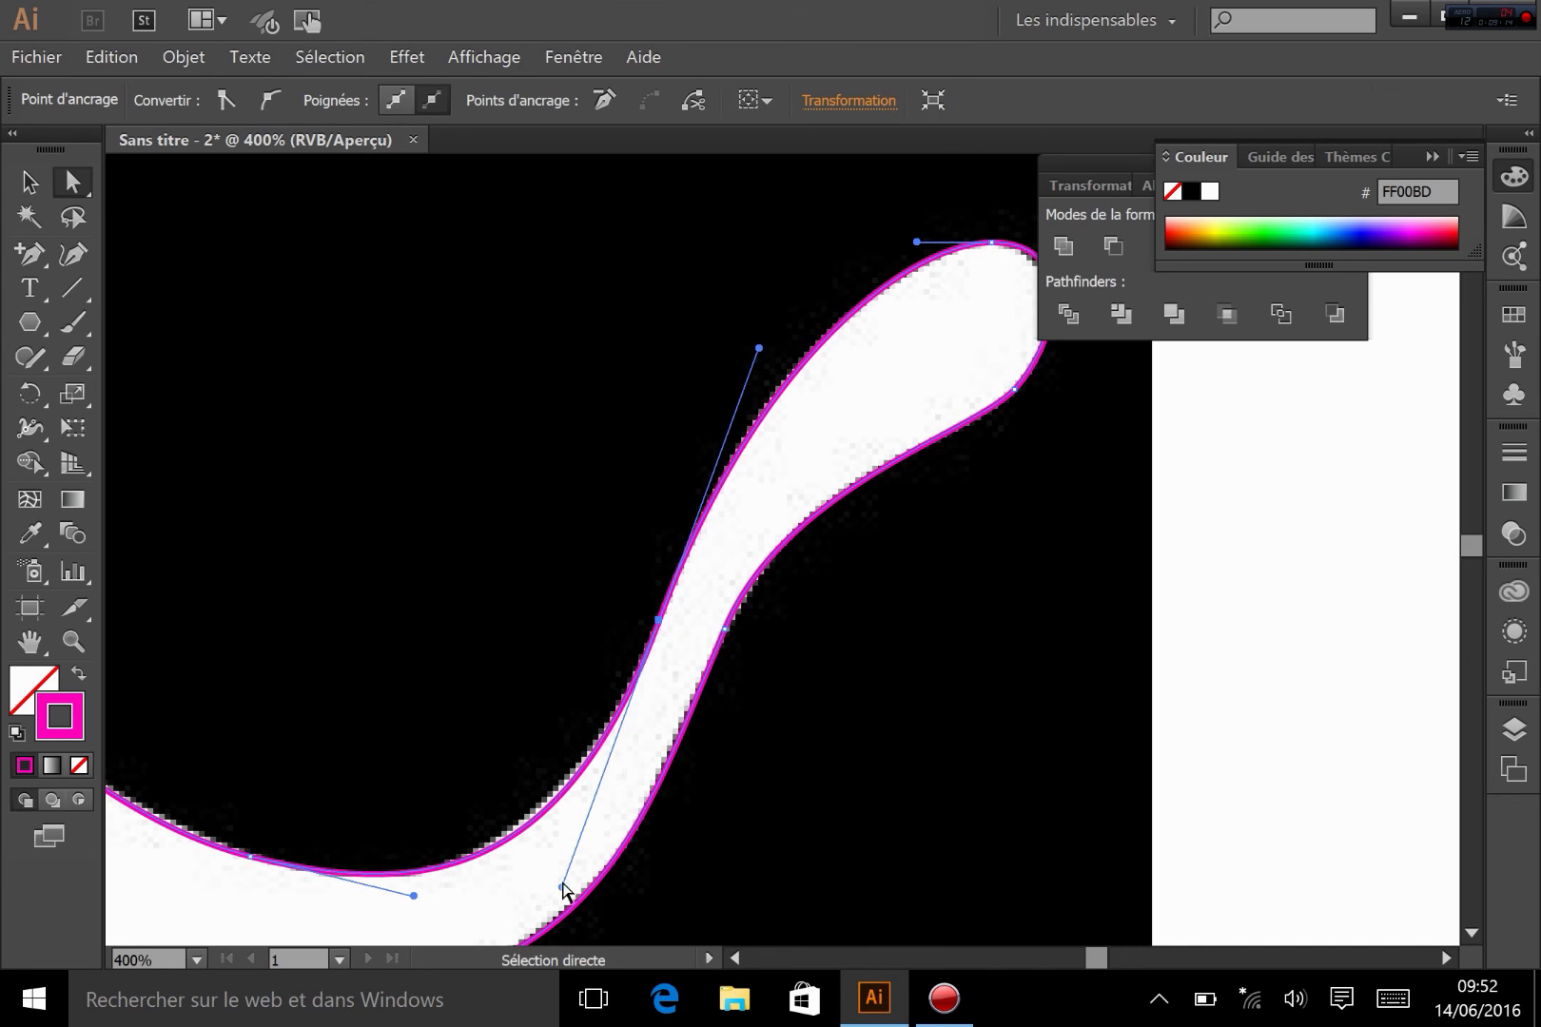
{"action": "left_click_drag", "start_coordinate": [561, 888], "coordinate": [578, 841]}
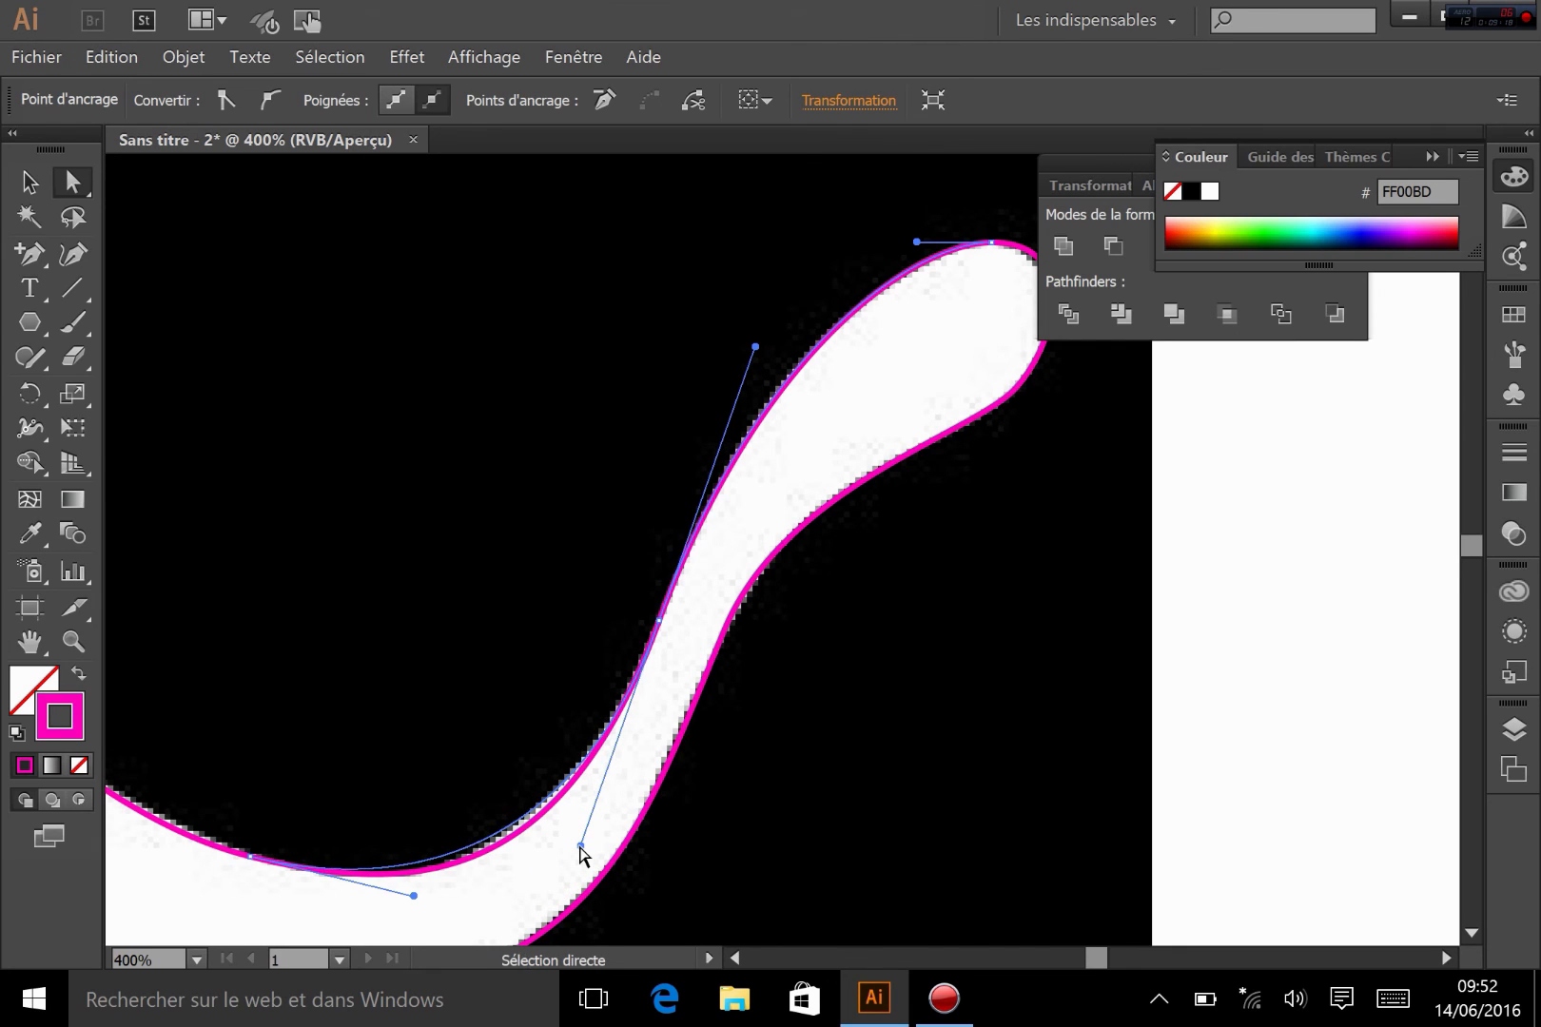
{"action": "left_click_drag", "start_coordinate": [413, 896], "coordinate": [440, 903]}
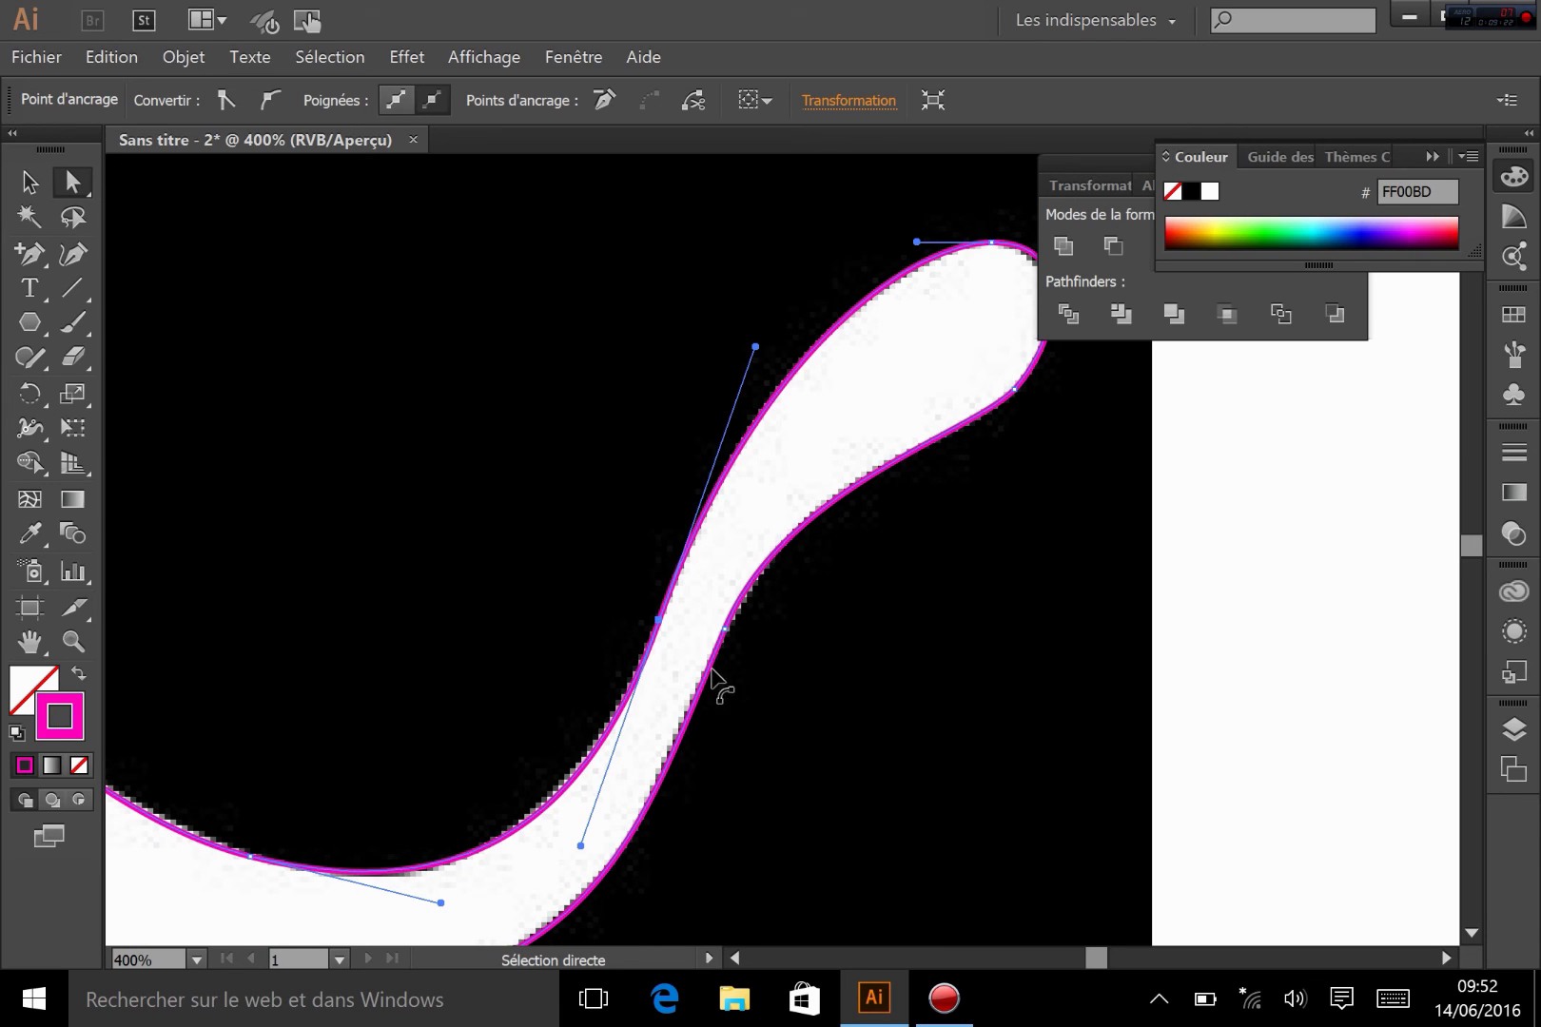
{"action": "left_click", "coordinate": [846, 785]}
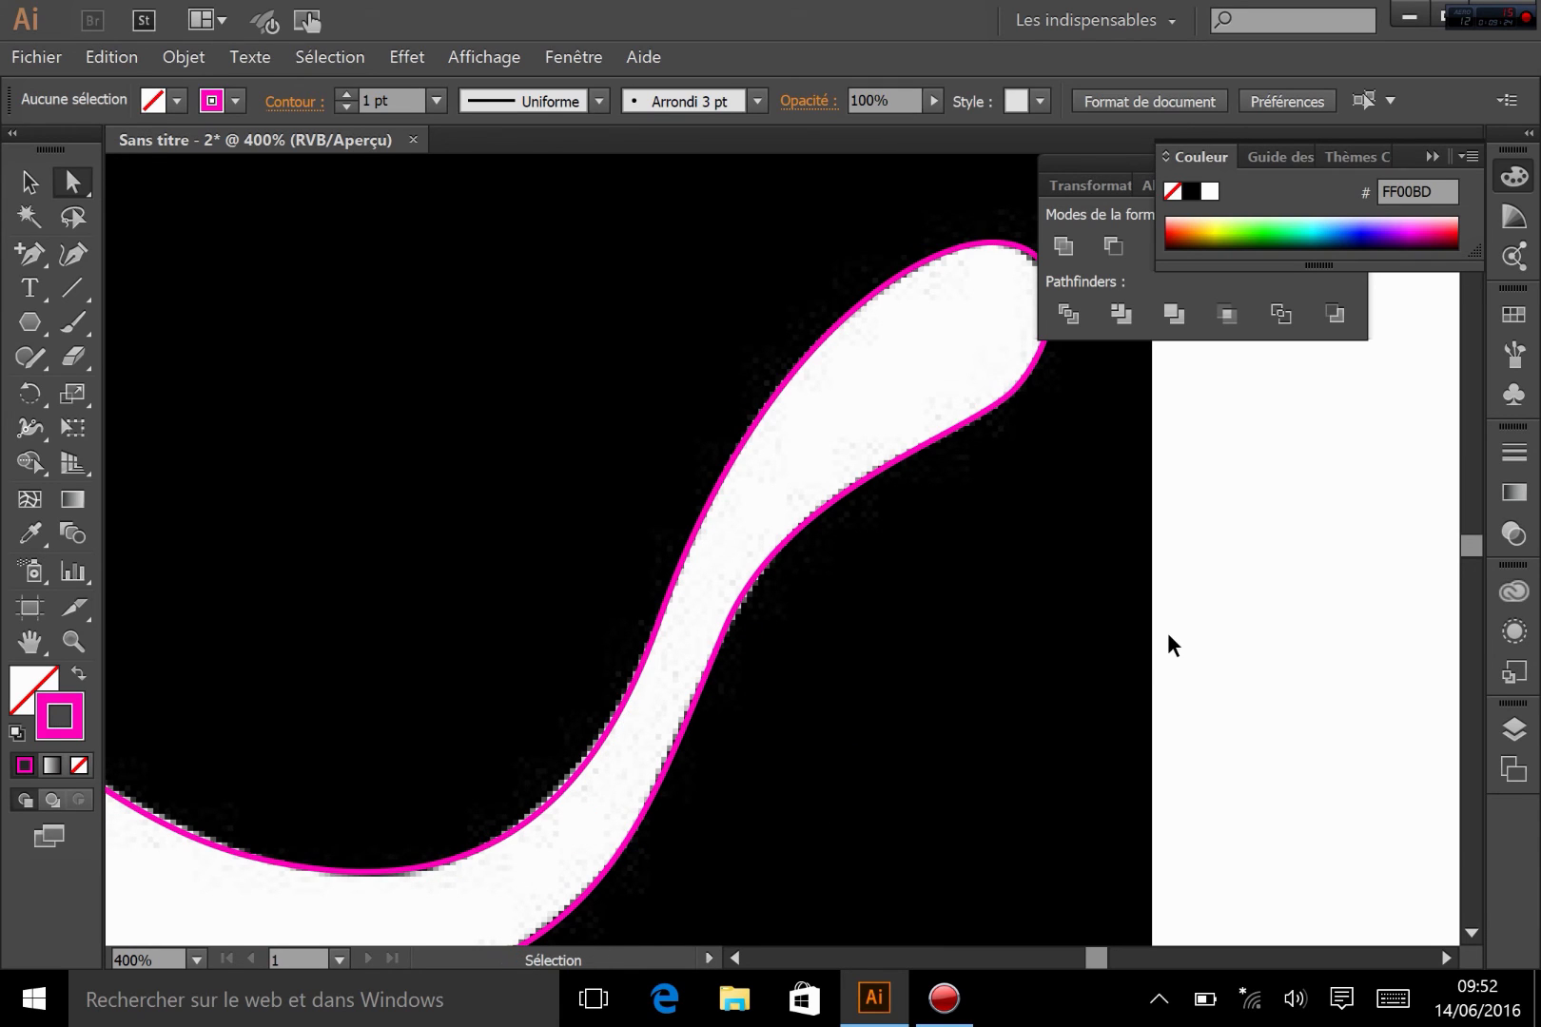
Step: Select the whole closed puma path and remove its stroke
{"action": "key", "text": "ctrl+minus"}
{"action": "key", "text": "ctrl+minus"}
{"action": "key", "text": "ctrl+minus"}
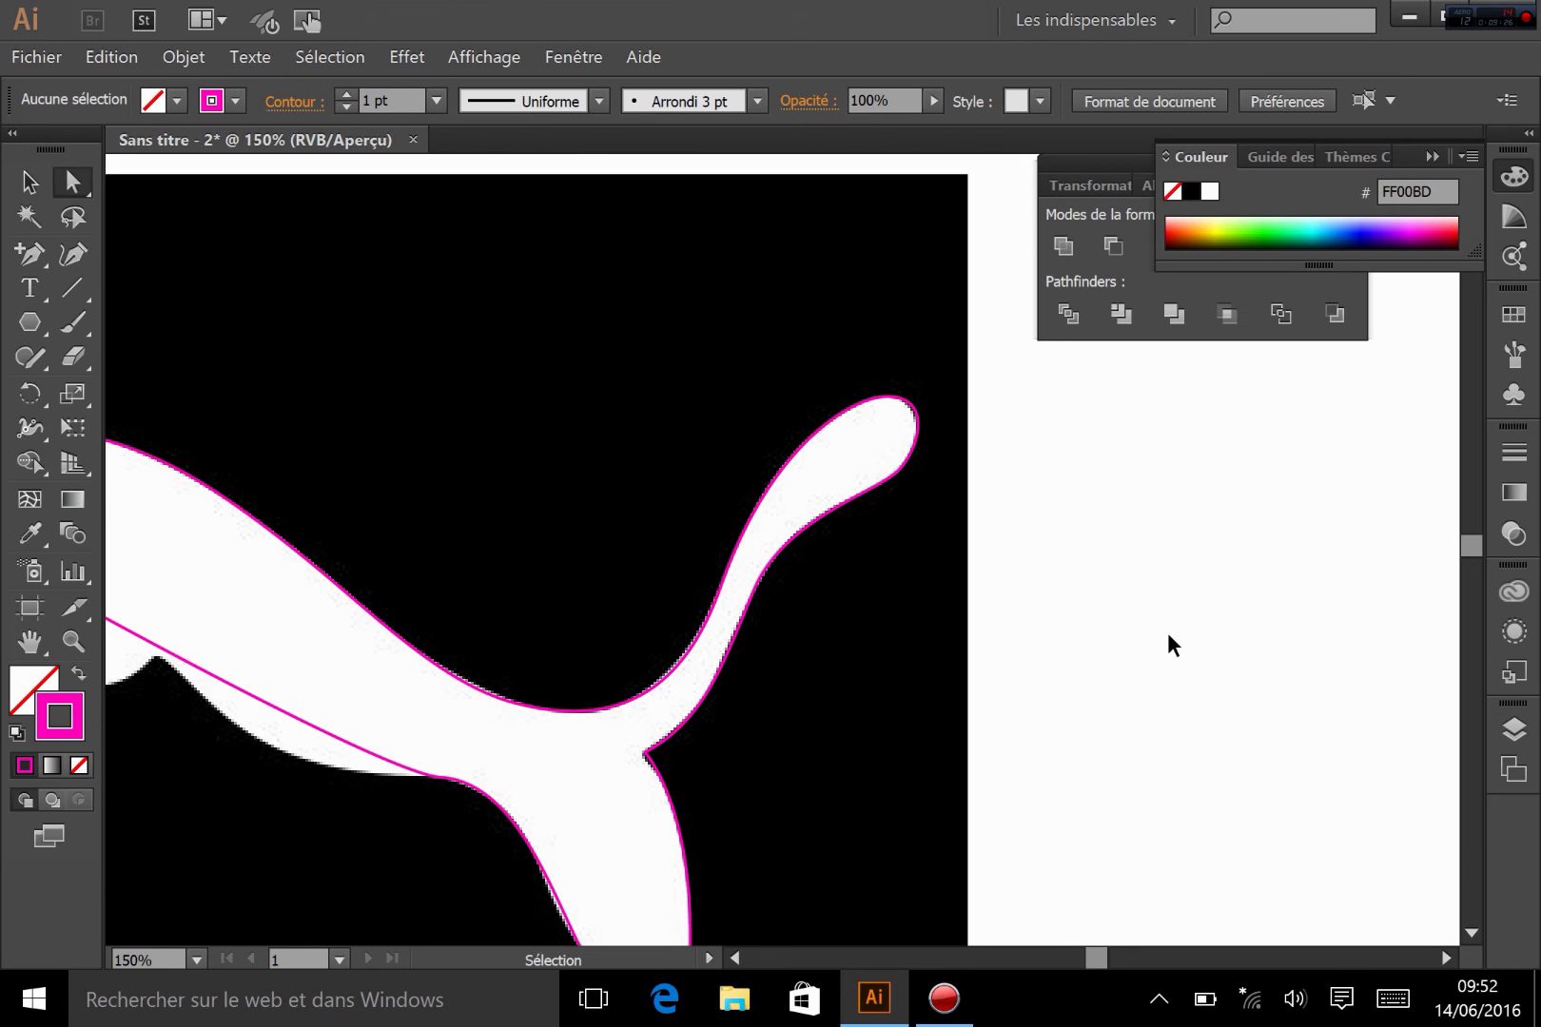
{"action": "left_click_drag", "start_coordinate": [749, 482], "coordinate": [1050, 512]}
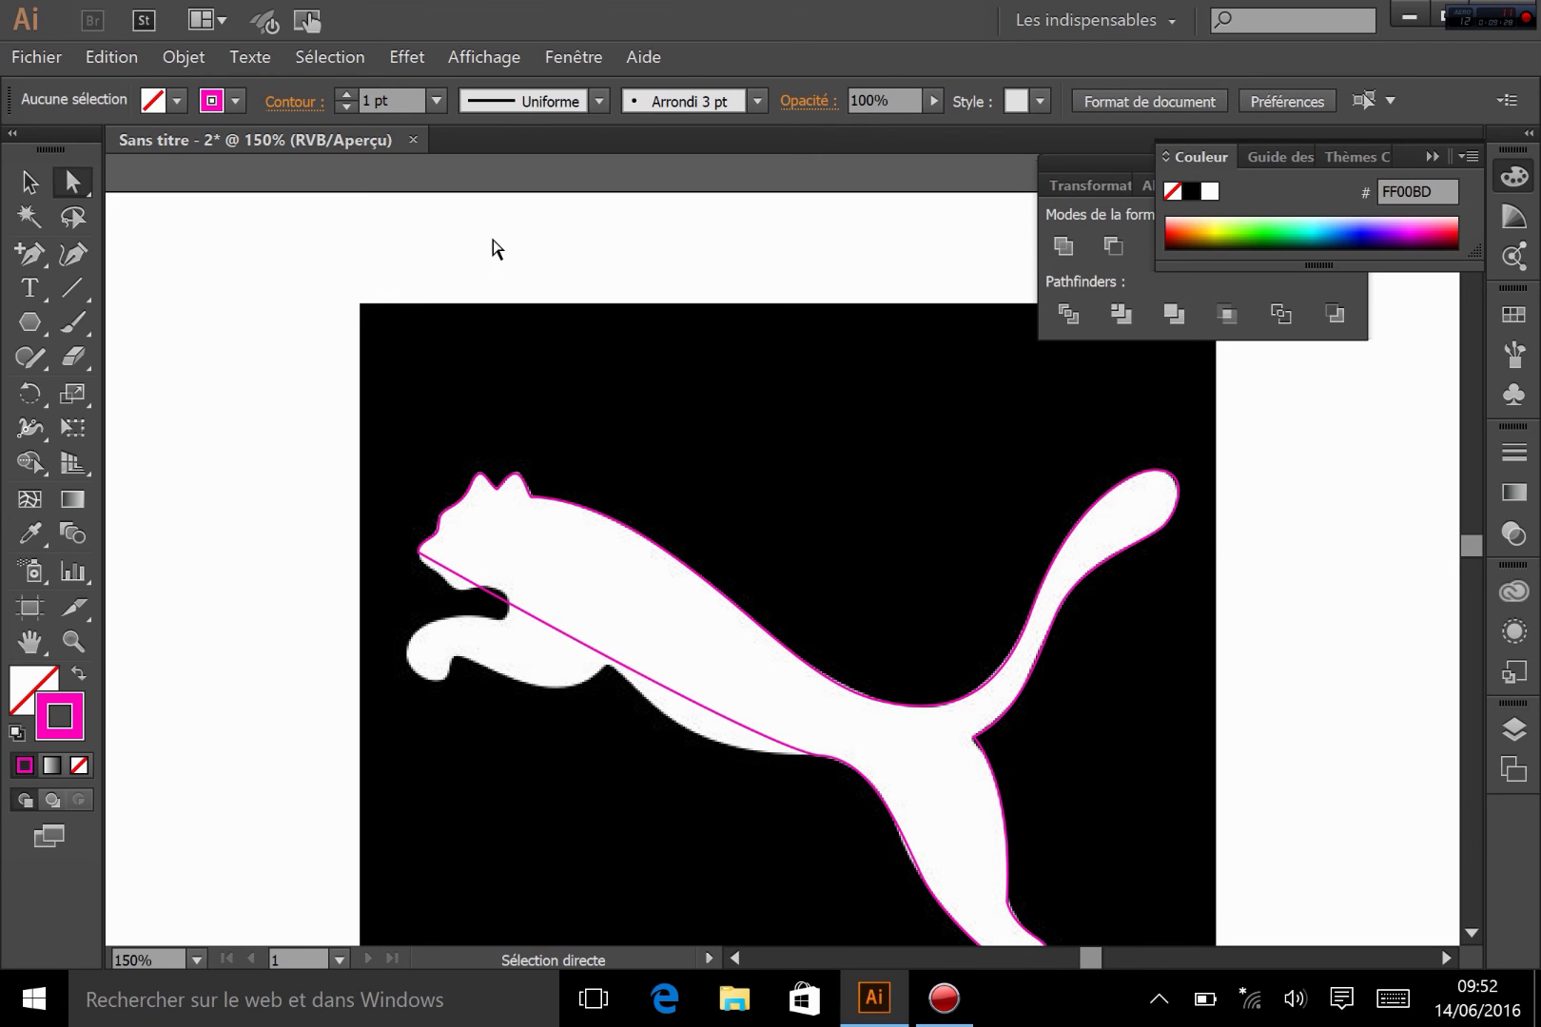
{"action": "left_click", "coordinate": [19, 195]}
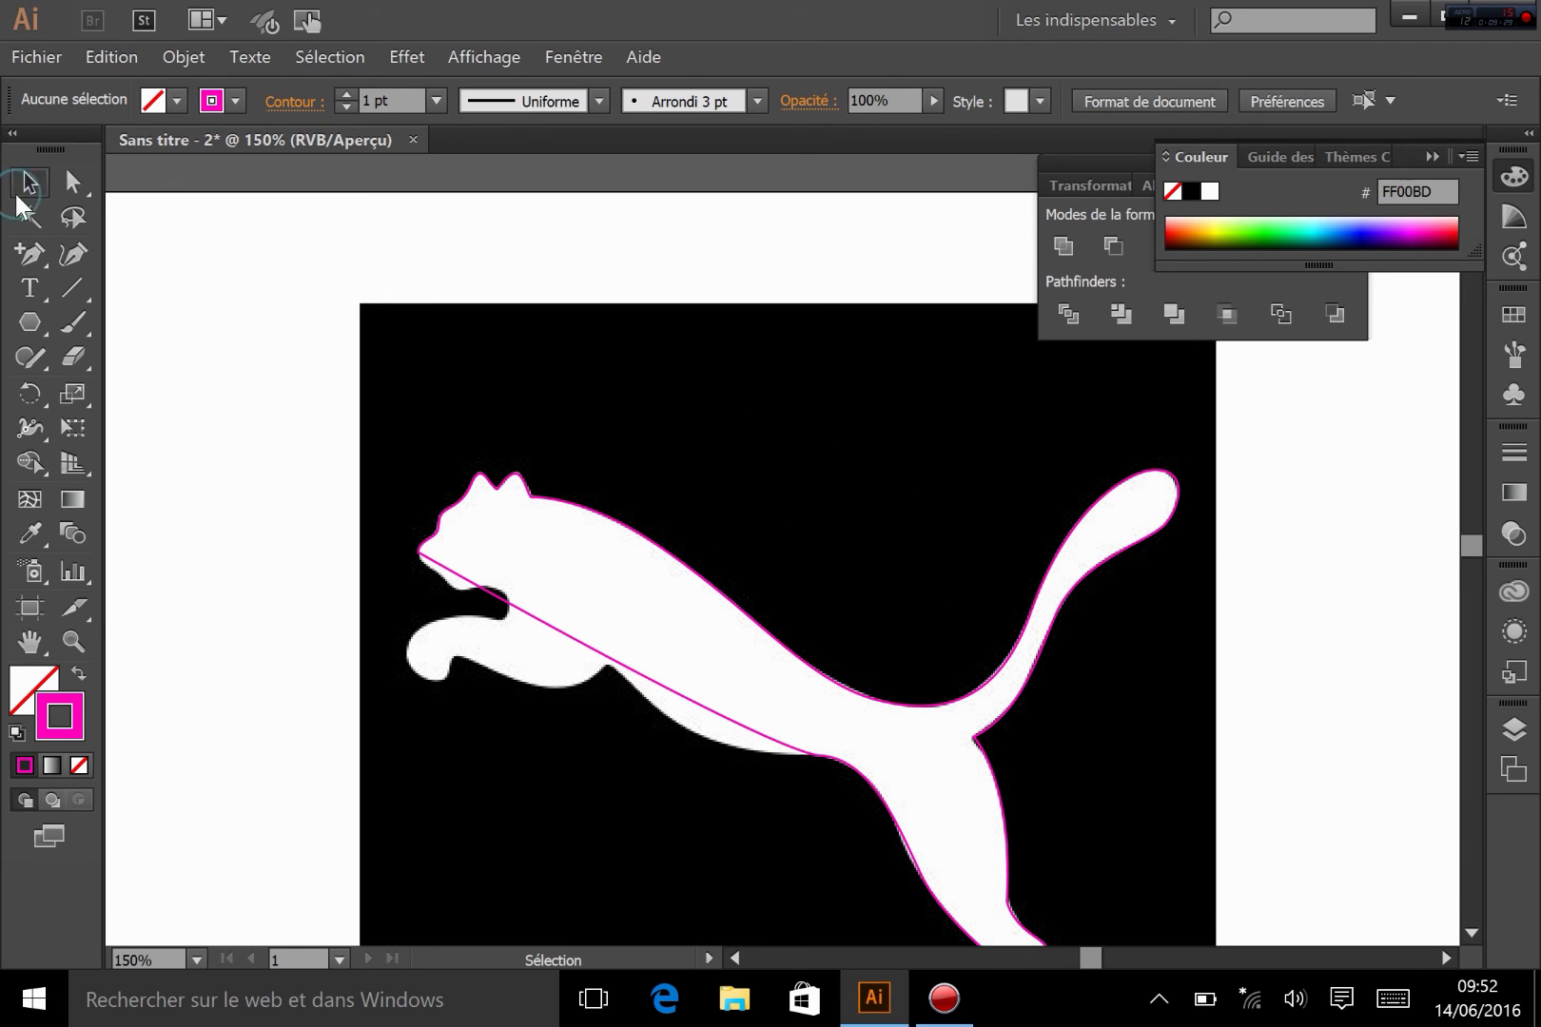
{"action": "right_click", "coordinate": [547, 500]}
{"action": "left_click", "coordinate": [673, 536]}
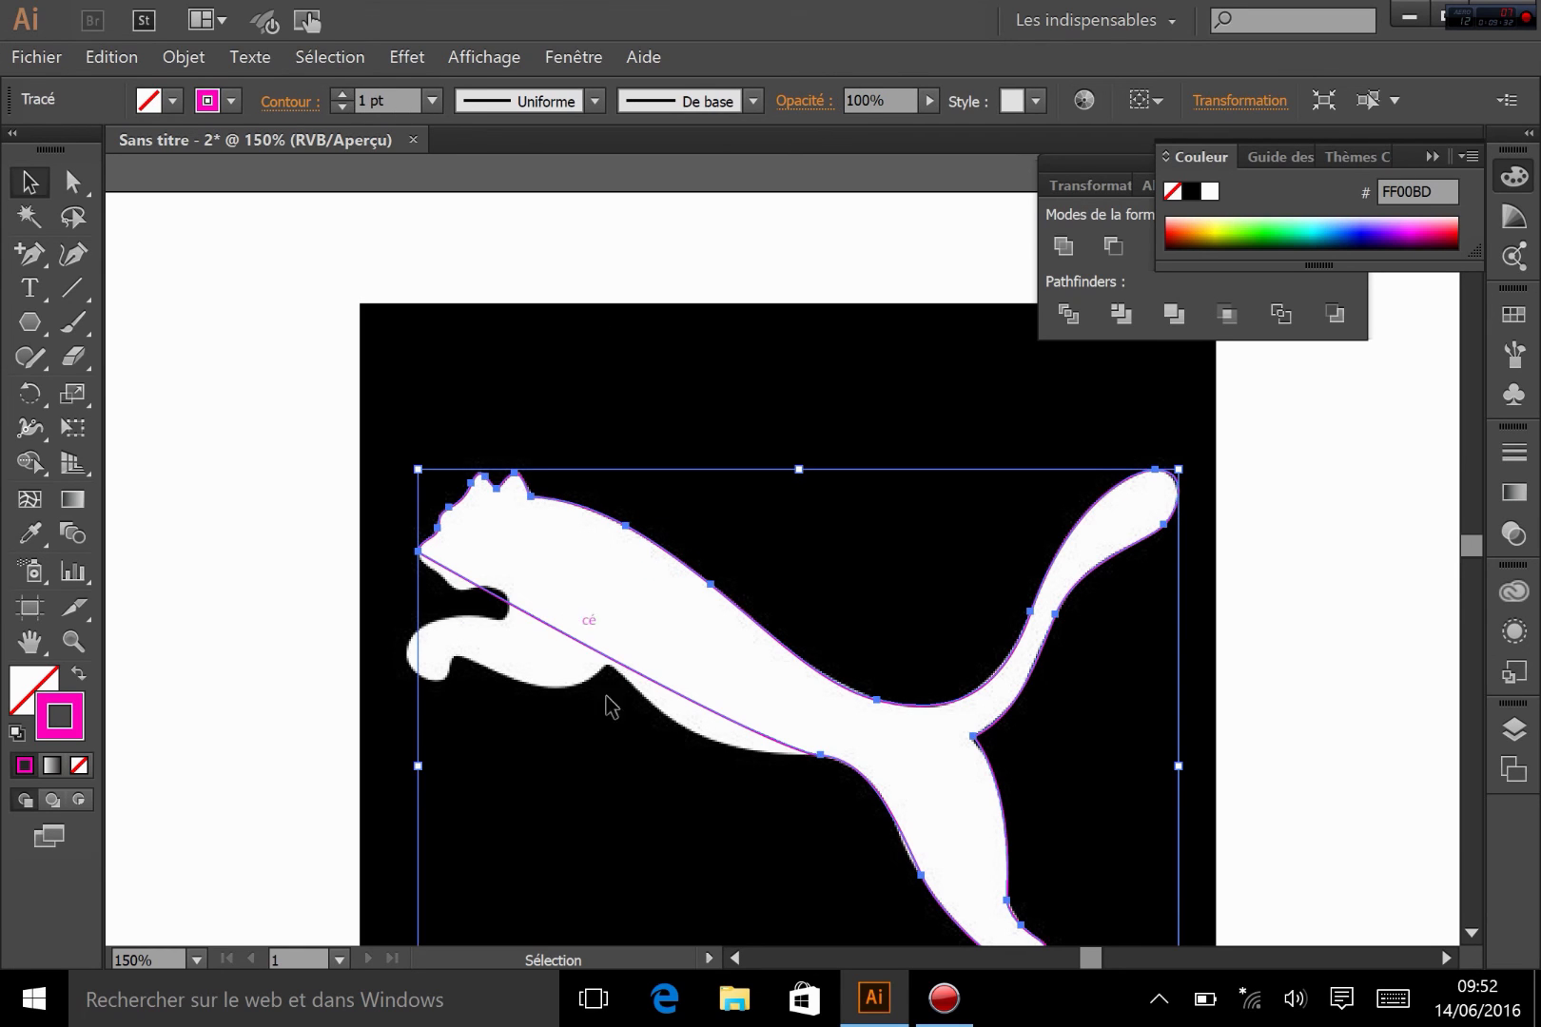
{"action": "left_click", "coordinate": [78, 766]}
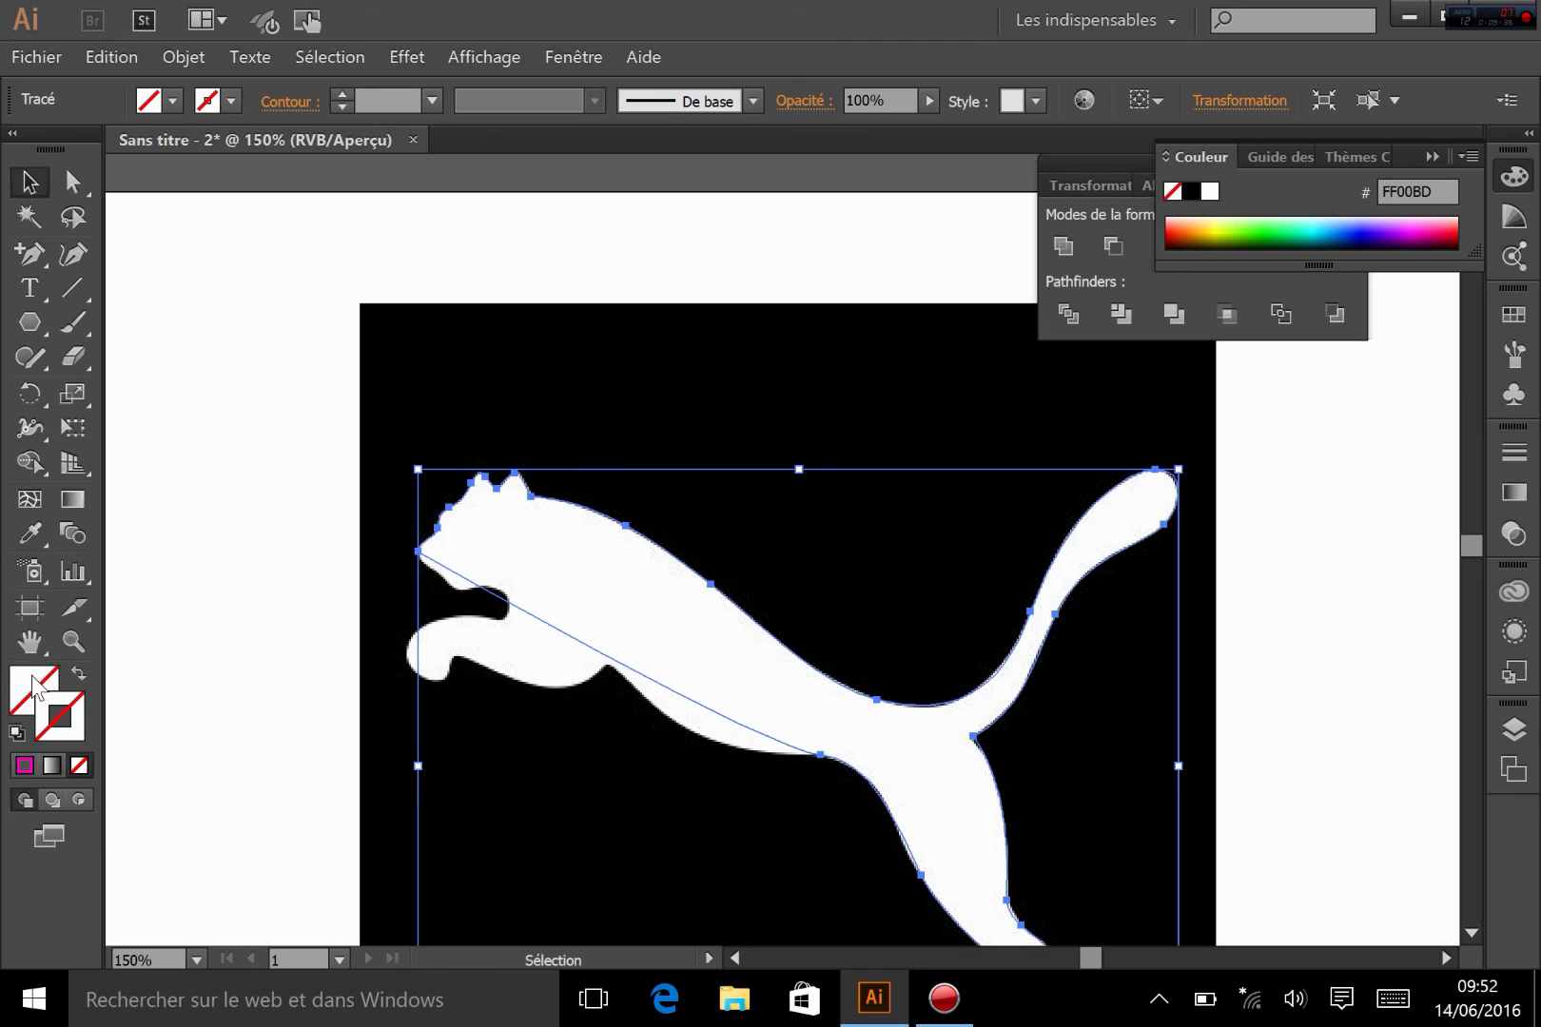
Step: Fill the puma path with the blue colour 3729E5
{"action": "double_click", "coordinate": [35, 683]}
{"action": "left_click", "coordinate": [818, 420]}
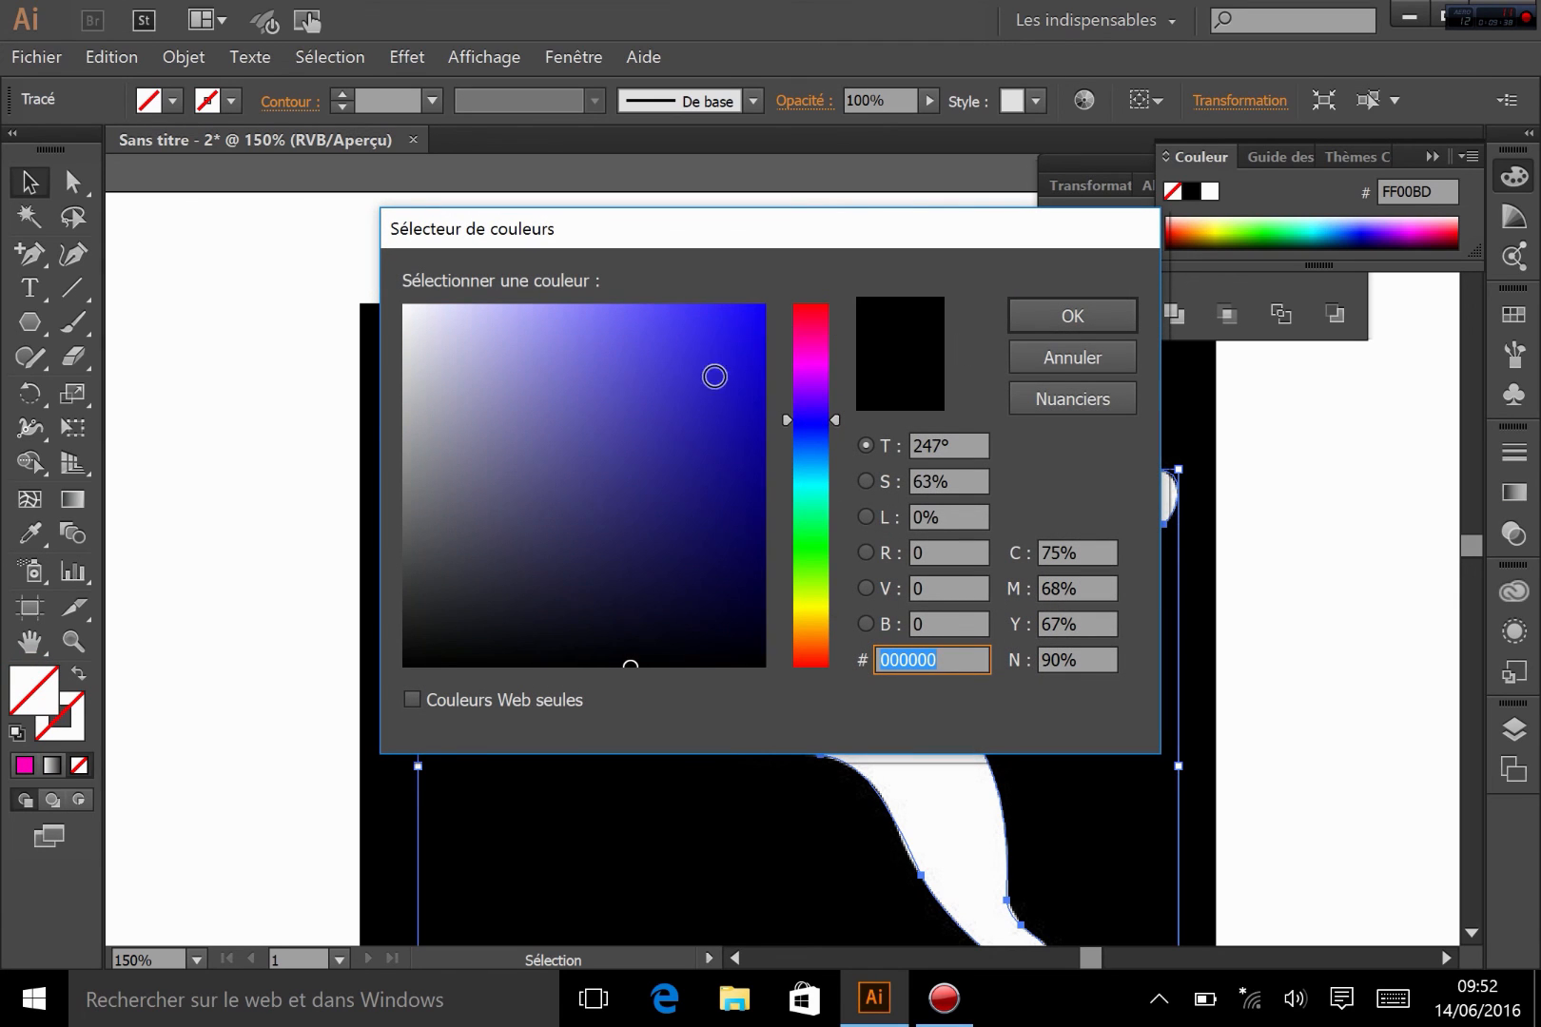
{"action": "left_click", "coordinate": [702, 340]}
{"action": "left_click", "coordinate": [1056, 312]}
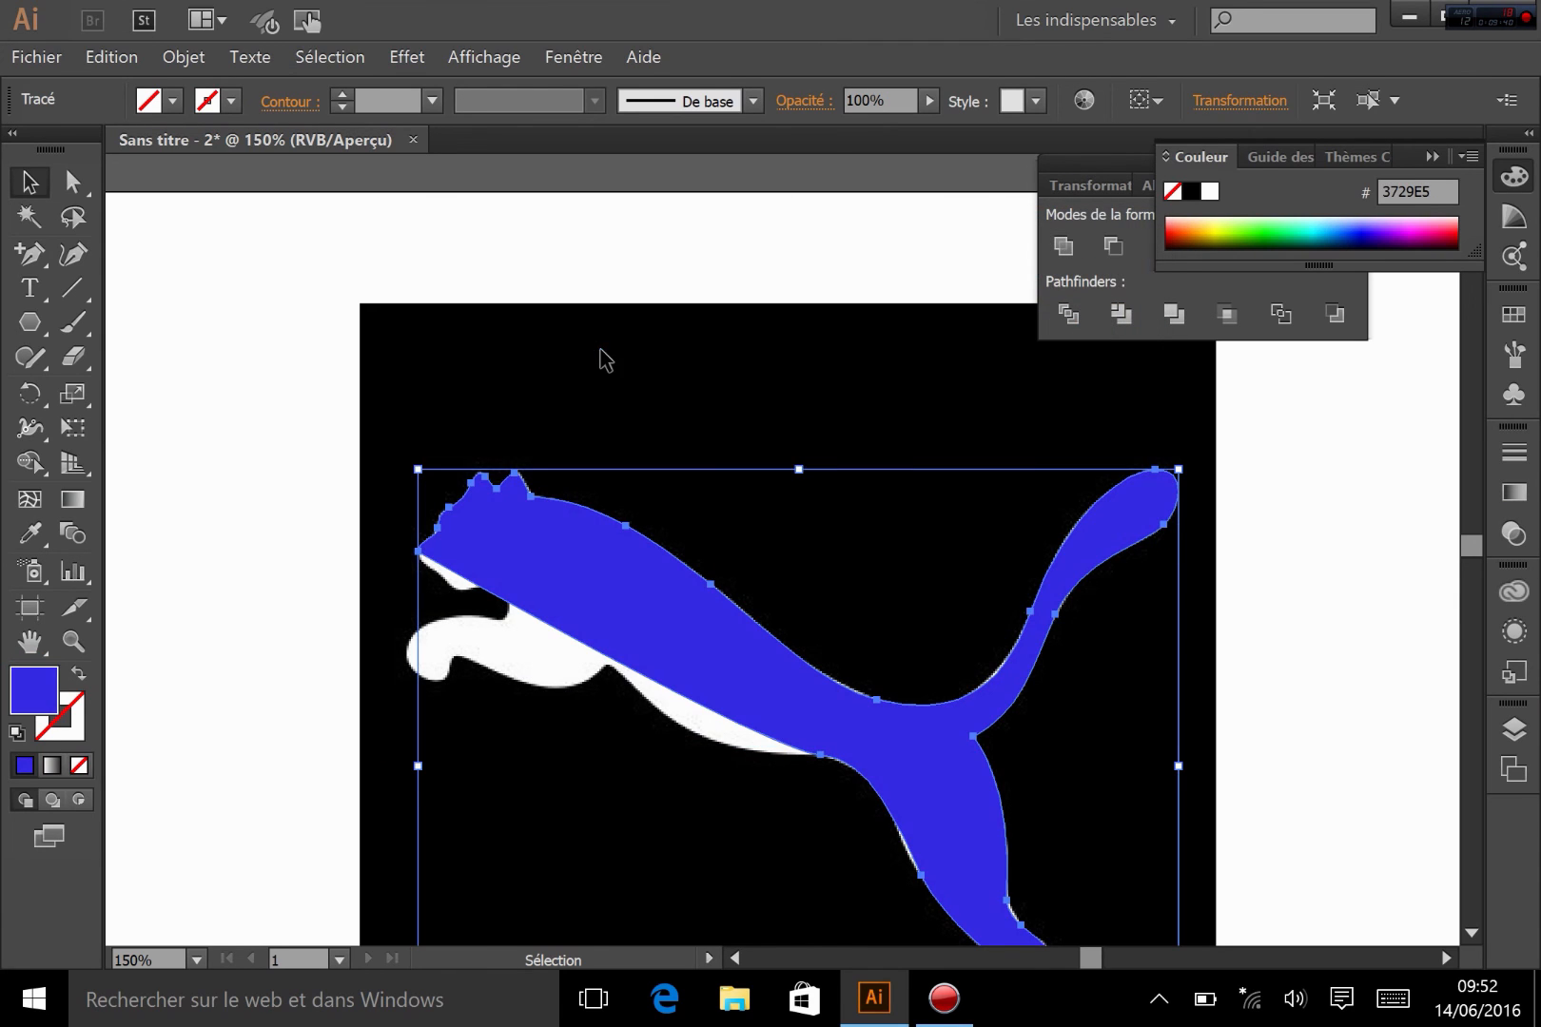
Step: Move the blue puma shape leftward in stages until it sits entirely clear of the black reference image
{"action": "left_click", "coordinate": [598, 356]}
{"action": "left_click_drag", "start_coordinate": [619, 591], "coordinate": [304, 530]}
{"action": "left_click_drag", "start_coordinate": [532, 435], "coordinate": [881, 474]}
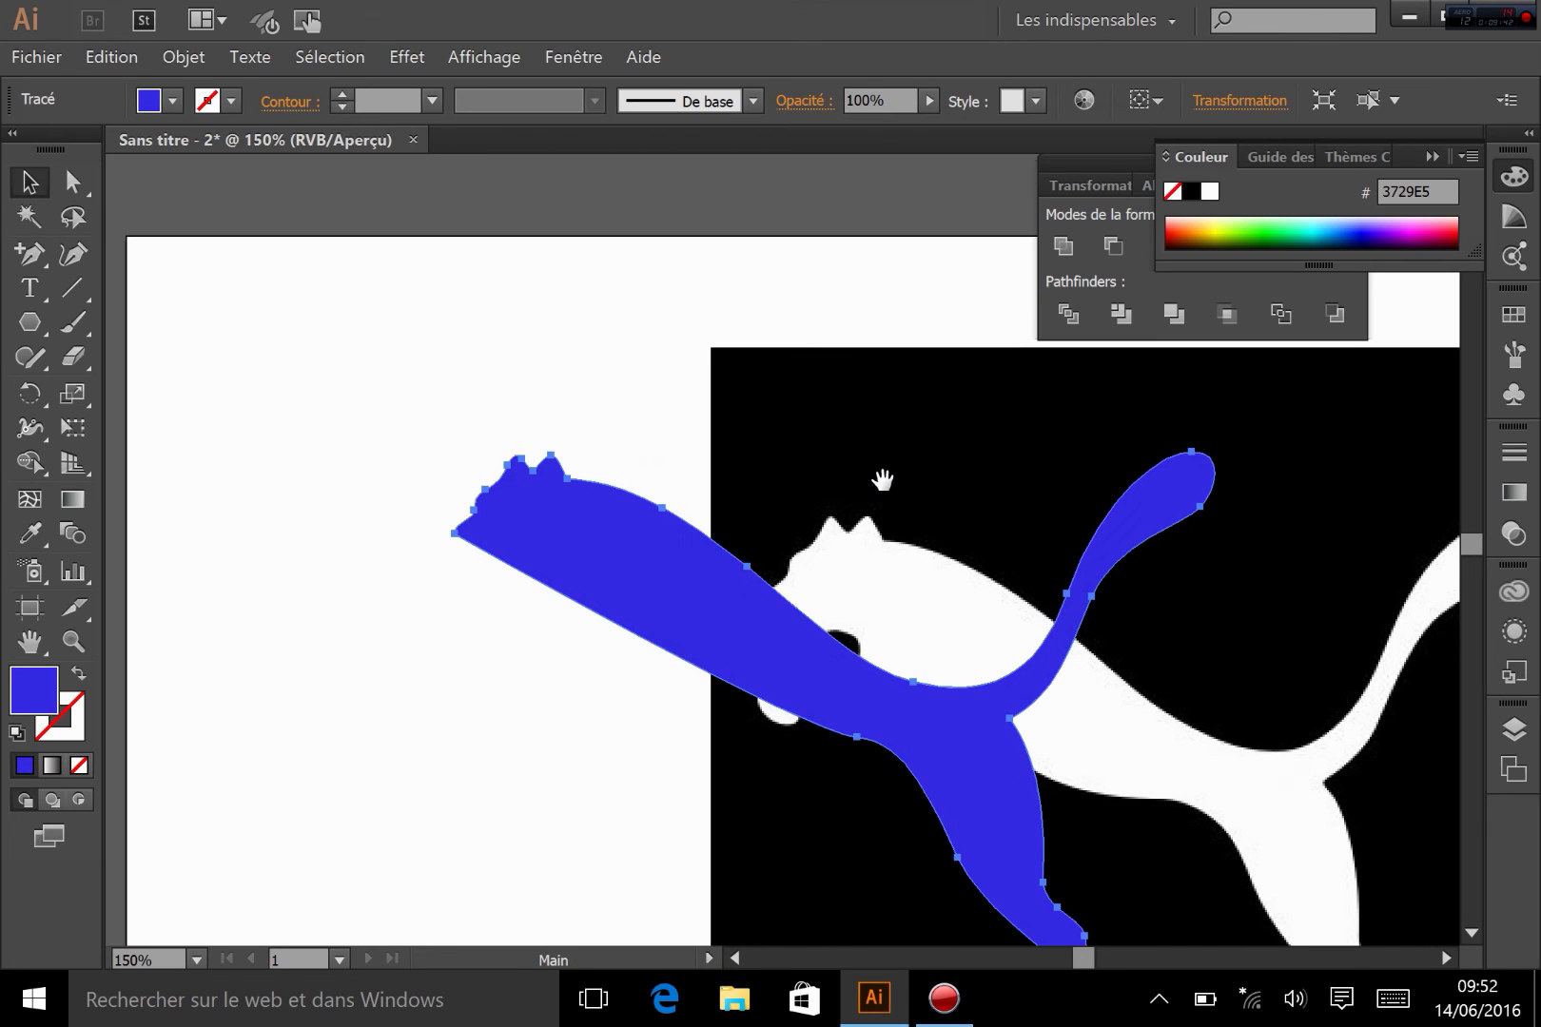
{"action": "left_click_drag", "start_coordinate": [612, 543], "coordinate": [265, 477]}
{"action": "left_click", "coordinate": [524, 304]}
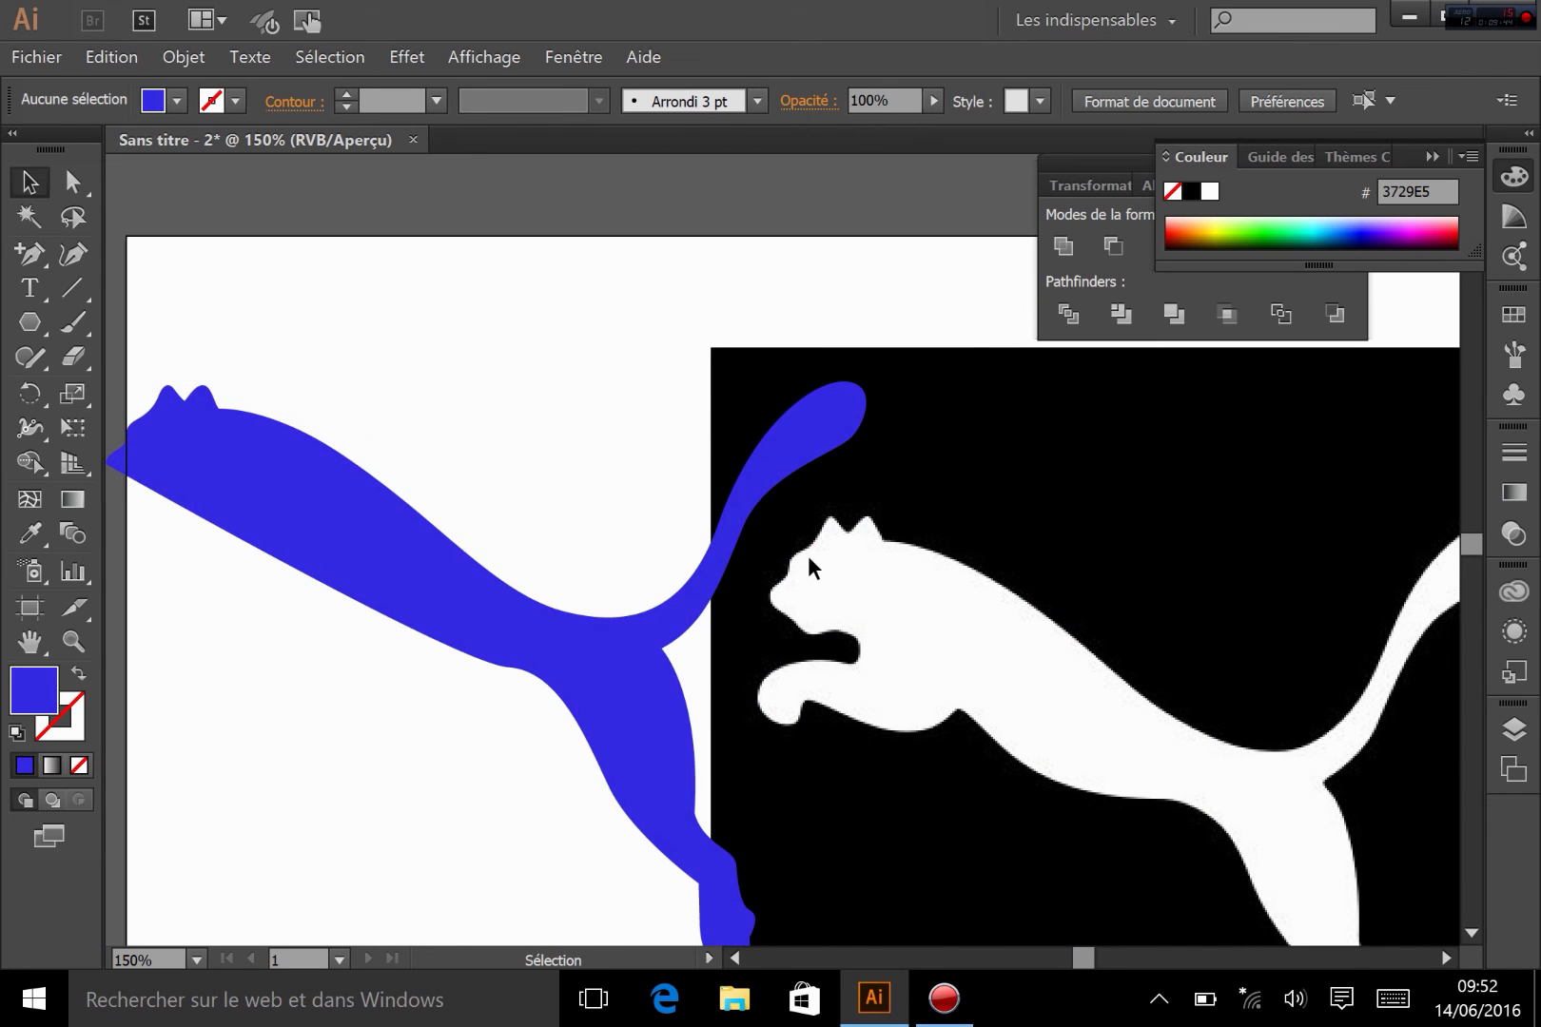
{"action": "left_click_drag", "start_coordinate": [823, 571], "coordinate": [1101, 548]}
{"action": "left_click_drag", "start_coordinate": [692, 529], "coordinate": [371, 555]}
{"action": "left_click", "coordinate": [567, 378]}
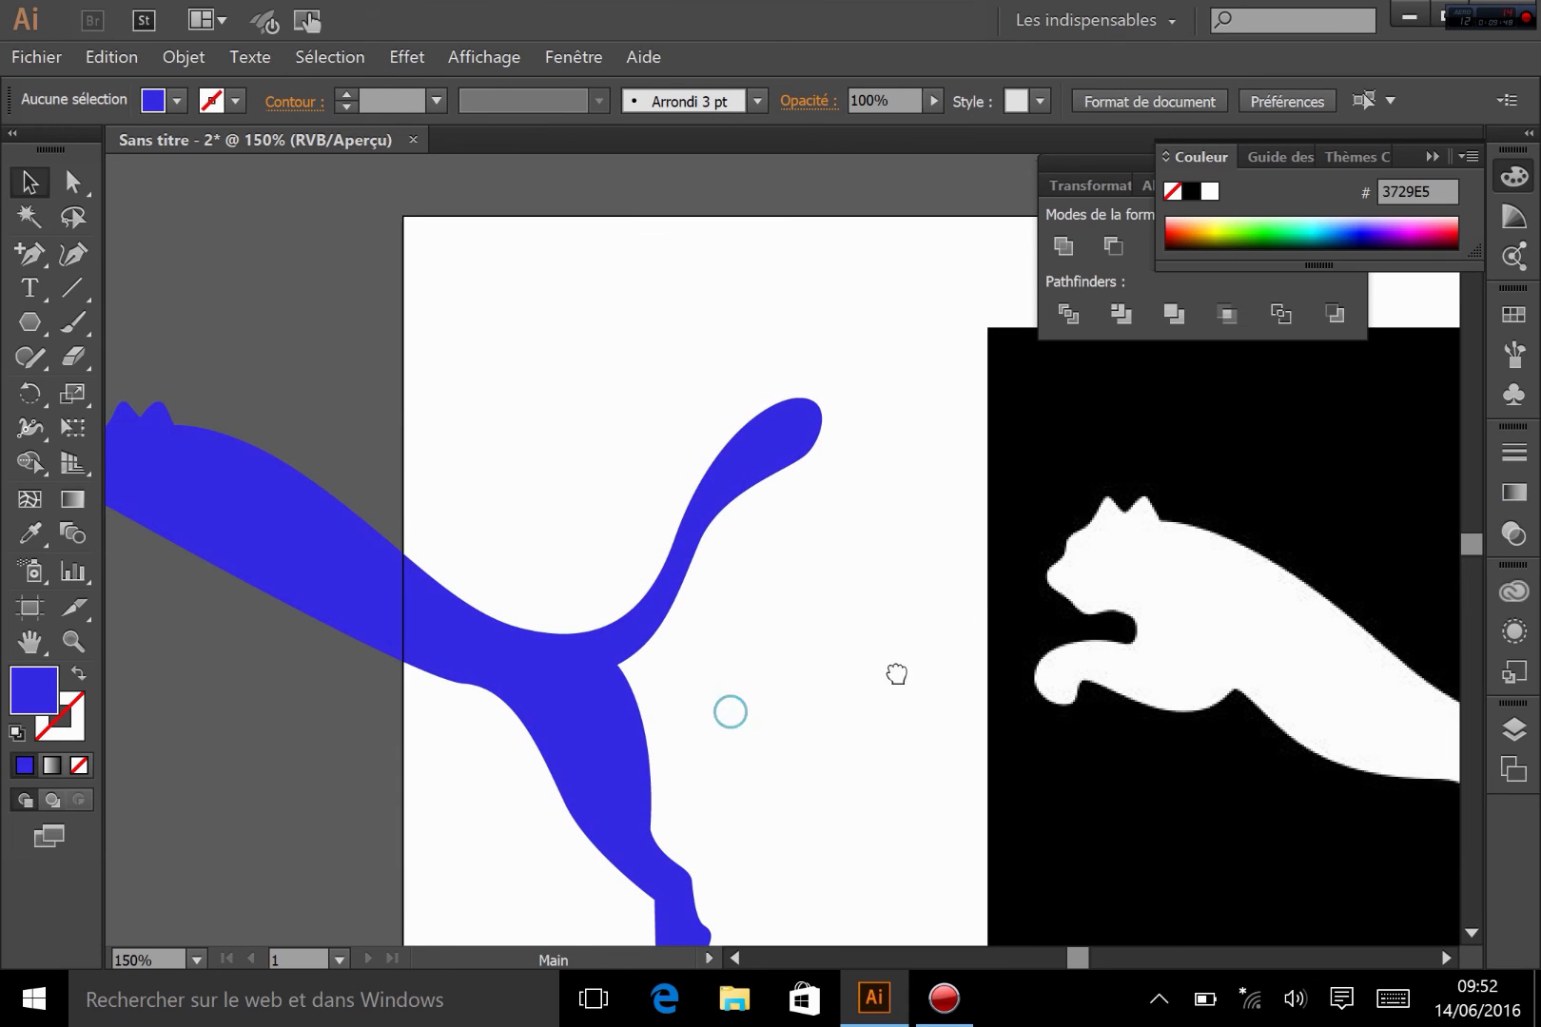
{"action": "left_click_drag", "start_coordinate": [730, 713], "coordinate": [1093, 622]}
{"action": "left_click_drag", "start_coordinate": [1234, 591], "coordinate": [853, 611]}
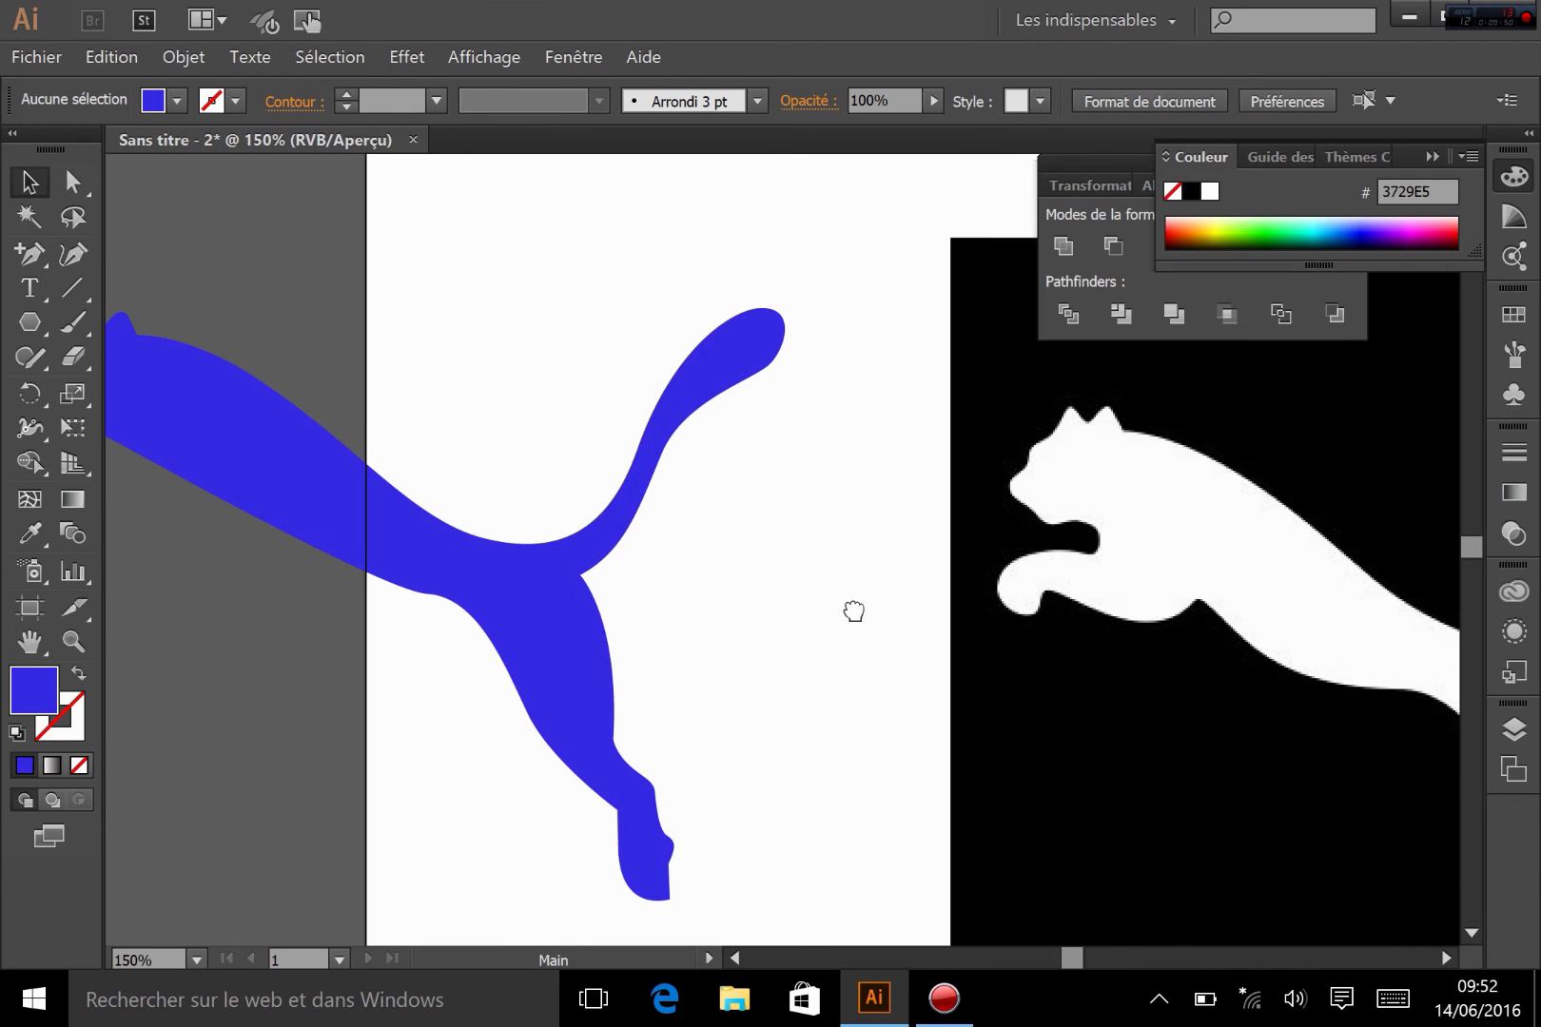